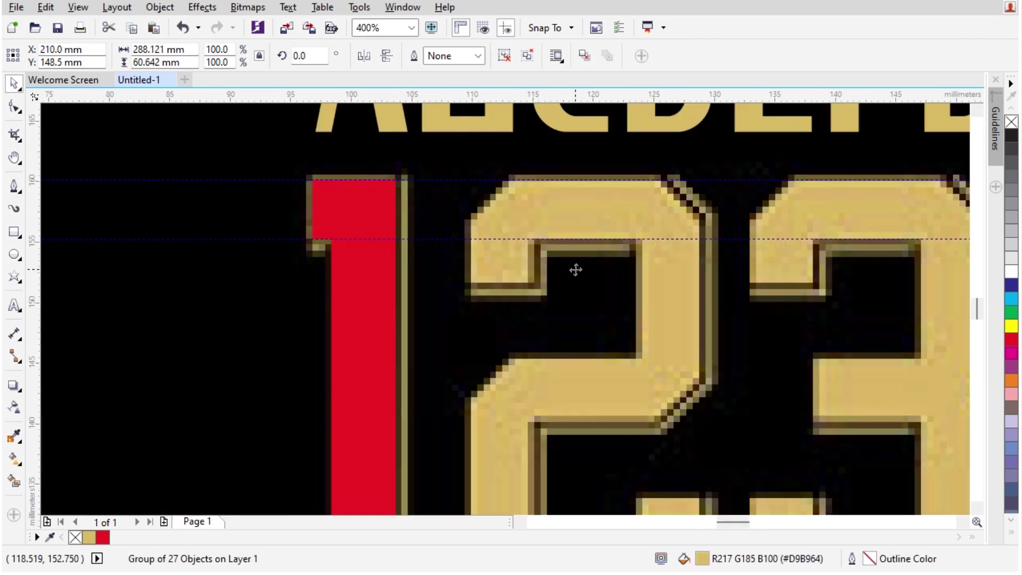
Step: Place a red bar about 10.9 × 4.9 mm across the top of the 2, between the two upper guidelines
{"action": "left_click", "coordinate": [352, 267]}
{"action": "scroll", "coordinate": [437, 226], "scroll_direction": "up", "scroll_amount": 1}
{"action": "left_click_drag", "start_coordinate": [192, 168], "coordinate": [668, 237]}
{"action": "scroll", "coordinate": [627, 222], "scroll_direction": "down", "scroll_amount": 1}
{"action": "scroll", "coordinate": [588, 224], "scroll_direction": "up", "scroll_amount": 1}
{"action": "scroll", "coordinate": [503, 175], "scroll_direction": "down", "scroll_amount": 2}
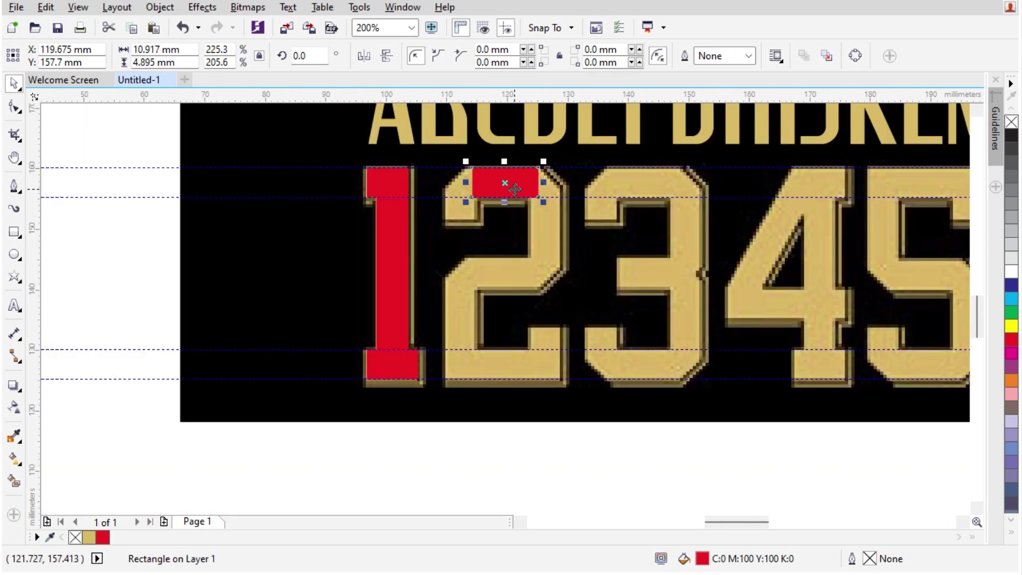
Step: Outline both chamfered upper corners of the 2 with mirrored shapes and lower the left shape's bottom edge to the end of the hook
{"action": "scroll", "coordinate": [508, 188], "scroll_direction": "up", "scroll_amount": 1}
{"action": "scroll", "coordinate": [506, 173], "scroll_direction": "up", "scroll_amount": 1}
{"action": "scroll", "coordinate": [417, 204], "scroll_direction": "down", "scroll_amount": 1}
{"action": "mouse_move", "coordinate": [235, 252]}
{"action": "left_mouse_down"}
{"action": "mouse_move", "coordinate": [397, 272]}
{"action": "mouse_move", "coordinate": [547, 268]}
{"action": "left_mouse_up"}
{"action": "left_click_drag", "start_coordinate": [547, 267], "coordinate": [547, 268]}
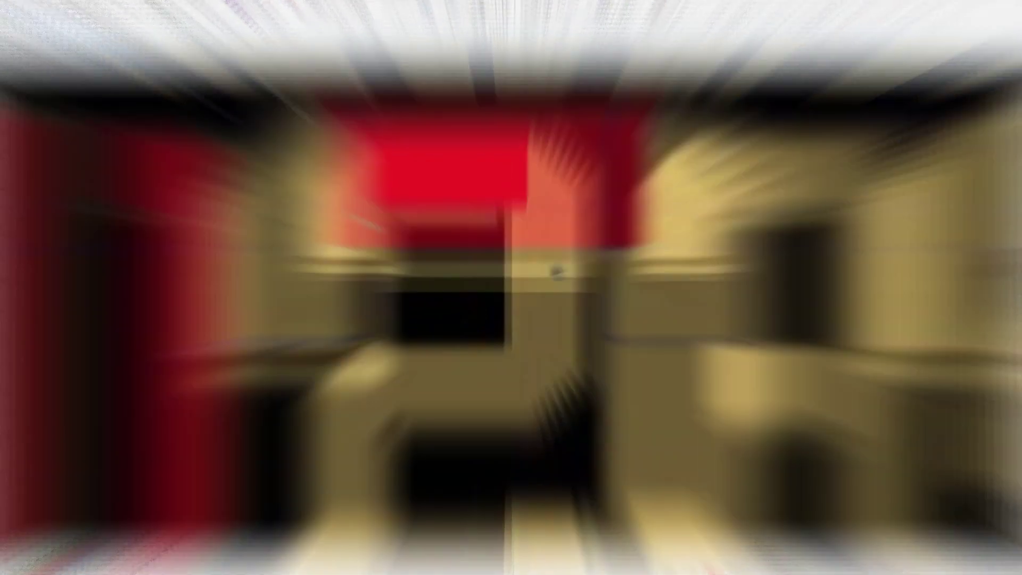
{"action": "left_click_drag", "start_coordinate": [166, 281], "coordinate": [568, 390]}
{"action": "key", "text": "Down"}
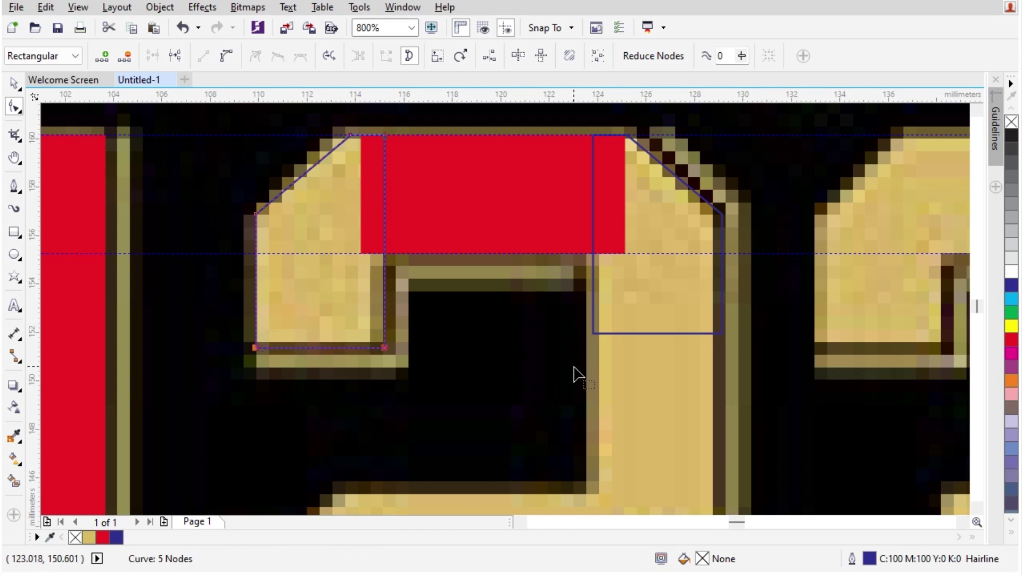
Step: Place a vertically flipped copy of the 2's upper-right corner outline at the lower-right bend of its bowl
{"action": "scroll", "coordinate": [450, 238], "scroll_direction": "down", "scroll_amount": 1}
{"action": "key", "text": "space"}
{"action": "left_click_drag", "start_coordinate": [560, 285], "coordinate": [532, 395]}
{"action": "right_click", "coordinate": [561, 401]}
{"action": "scroll", "coordinate": [583, 402], "scroll_direction": "up", "scroll_amount": 1}
Step: Stretch the top edge of the 2's lower-right bend outline upward until it overlaps the upper-right corner outline
{"action": "key", "text": "space"}
{"action": "scroll", "coordinate": [593, 241], "scroll_direction": "down", "scroll_amount": 1}
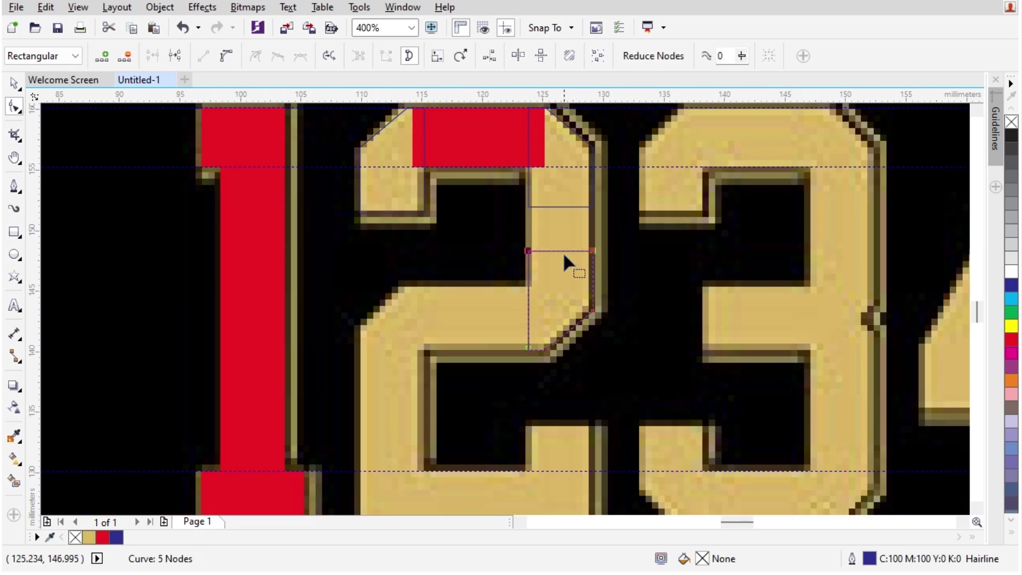
{"action": "scroll", "coordinate": [482, 261], "scroll_direction": "up", "scroll_amount": 1}
{"action": "left_click_drag", "start_coordinate": [484, 263], "coordinate": [484, 137]}
{"action": "key", "text": "space"}
{"action": "scroll", "coordinate": [500, 254], "scroll_direction": "down", "scroll_amount": 1}
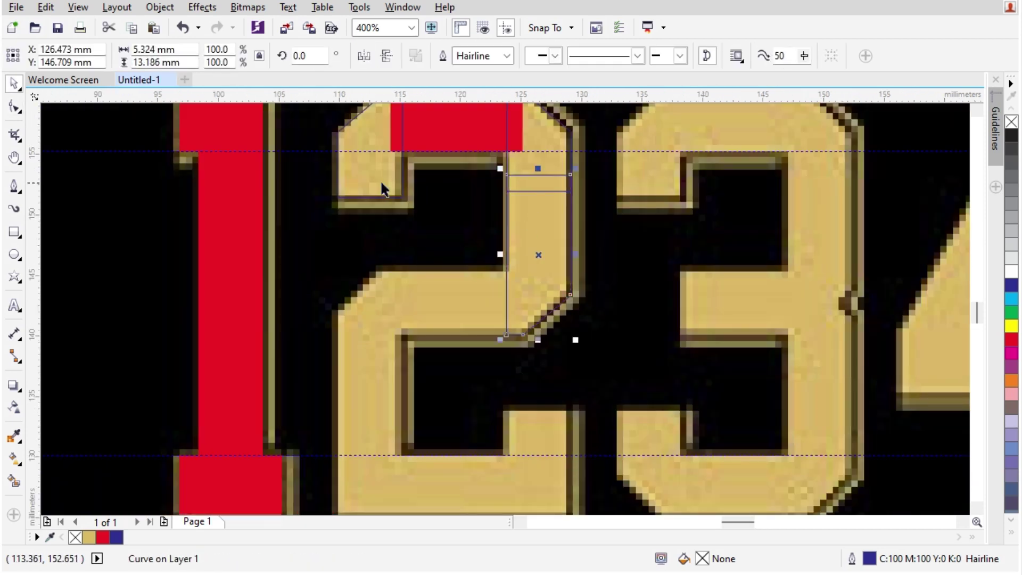
Step: Place a copy of the 2's upper-left corner outline at the chamfered bend where its lower-left stem begins
{"action": "left_click", "coordinate": [362, 324]}
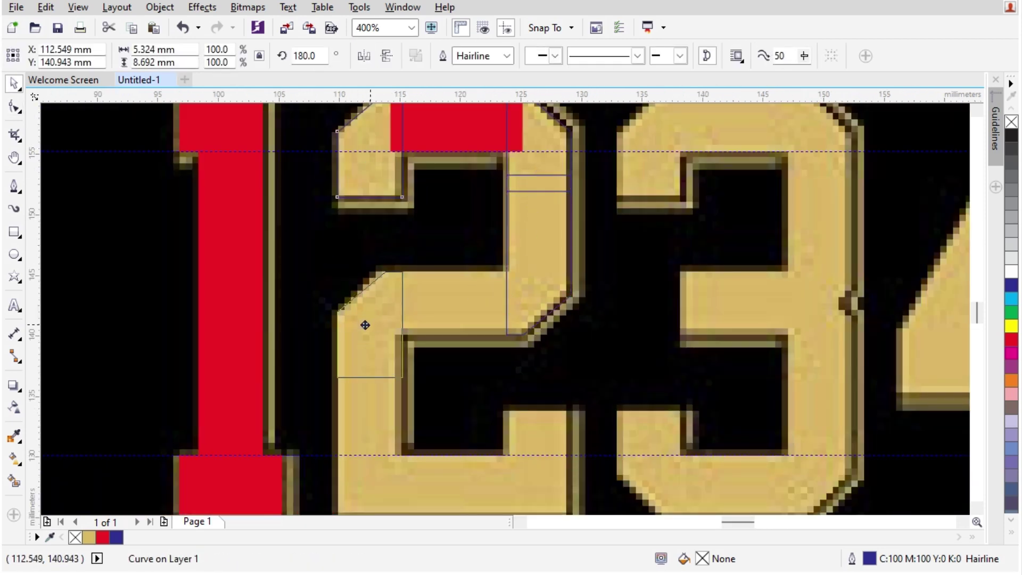
{"action": "scroll", "coordinate": [429, 289], "scroll_direction": "up", "scroll_amount": 1}
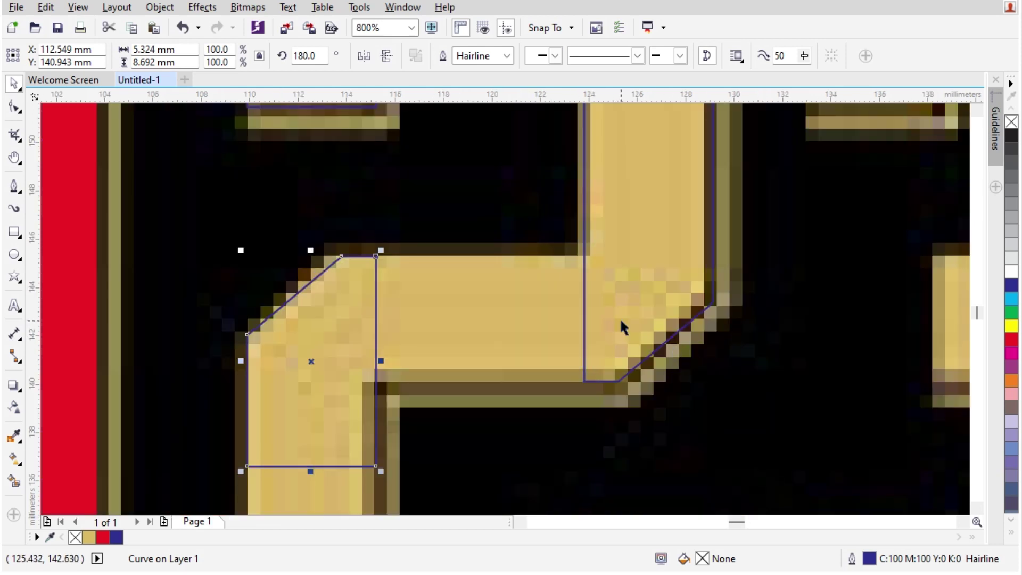
{"action": "scroll", "coordinate": [444, 284], "scroll_direction": "down", "scroll_amount": 1}
Step: Copy the 2's red top bar onto its middle stroke and align the copy's bottom edge with the lower-right bend outline
{"action": "left_click_drag", "start_coordinate": [461, 123], "coordinate": [460, 294]}
{"action": "right_click", "coordinate": [461, 294]}
{"action": "scroll", "coordinate": [566, 322], "scroll_direction": "up", "scroll_amount": 1}
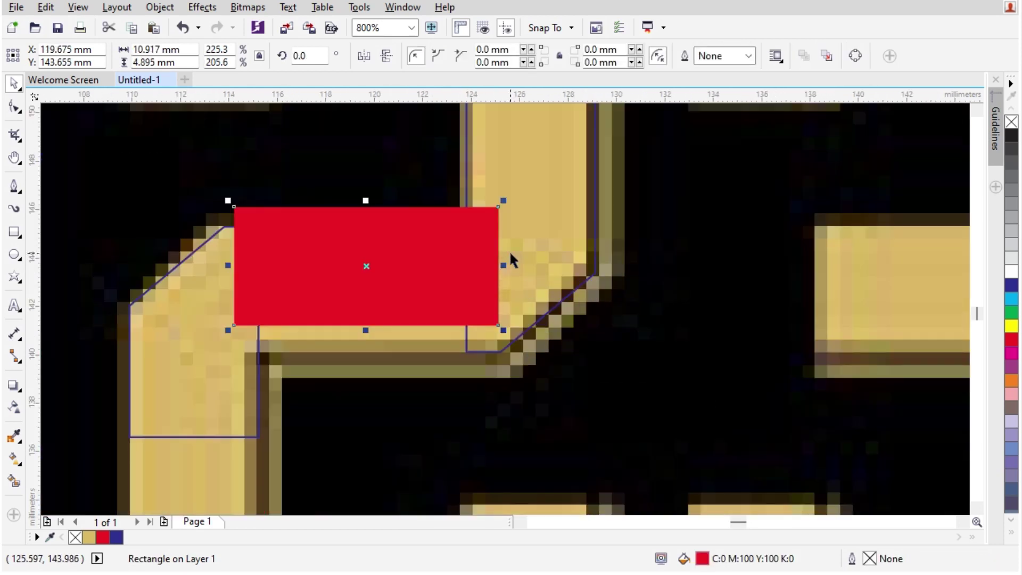
{"action": "left_click", "coordinate": [514, 248], "text": "shift"}
{"action": "key", "text": "b"}
{"action": "left_click", "coordinate": [529, 329]}
{"action": "left_click", "coordinate": [228, 338]}
{"action": "left_click", "coordinate": [362, 294]}
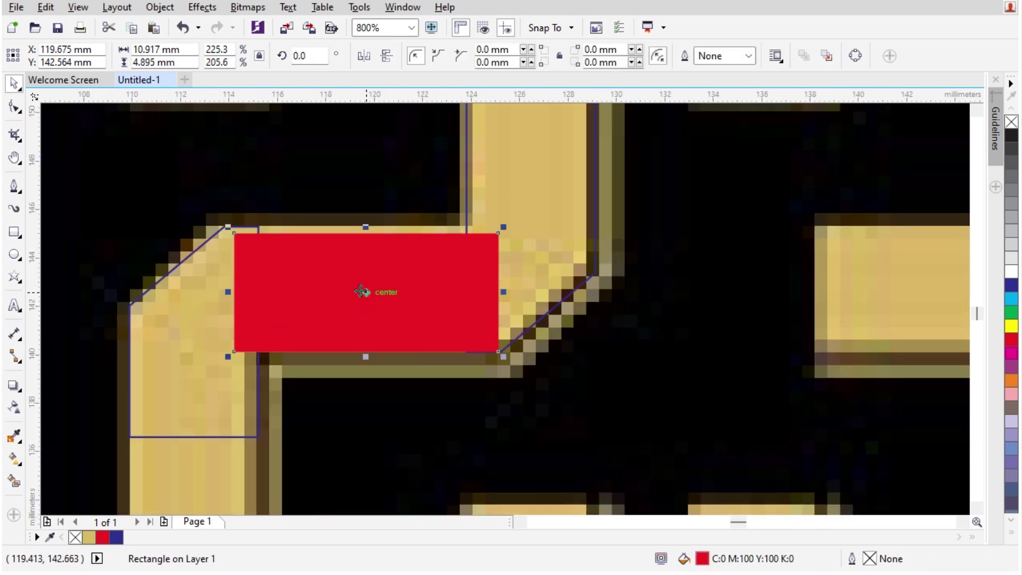
Step: Align the top of the 2's lower-left corner outline with the top edge of the red middle bar
{"action": "left_click", "coordinate": [225, 298]}
{"action": "left_click", "coordinate": [314, 288], "text": "shift"}
{"action": "scroll", "coordinate": [359, 292], "scroll_direction": "down", "scroll_amount": 2}
{"action": "left_click", "coordinate": [330, 329]}
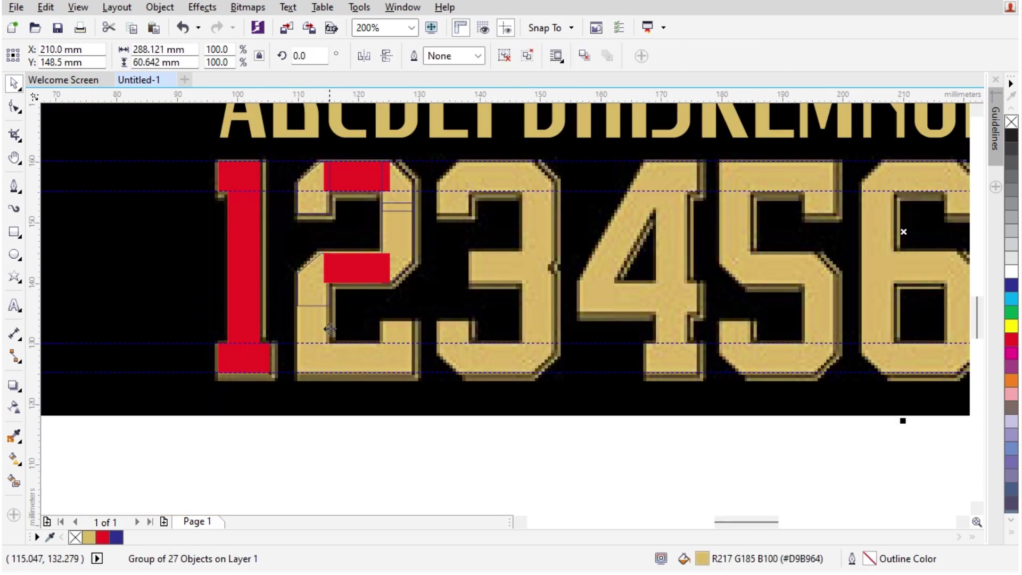
Step: Copy the 2's red middle bar down to its base and bottom-align the copy with the base of the 1
{"action": "scroll", "coordinate": [322, 296], "scroll_direction": "up", "scroll_amount": 1}
{"action": "left_click_drag", "start_coordinate": [388, 251], "coordinate": [381, 421]}
{"action": "right_click", "coordinate": [381, 421]}
{"action": "left_click", "coordinate": [208, 427], "text": "shift"}
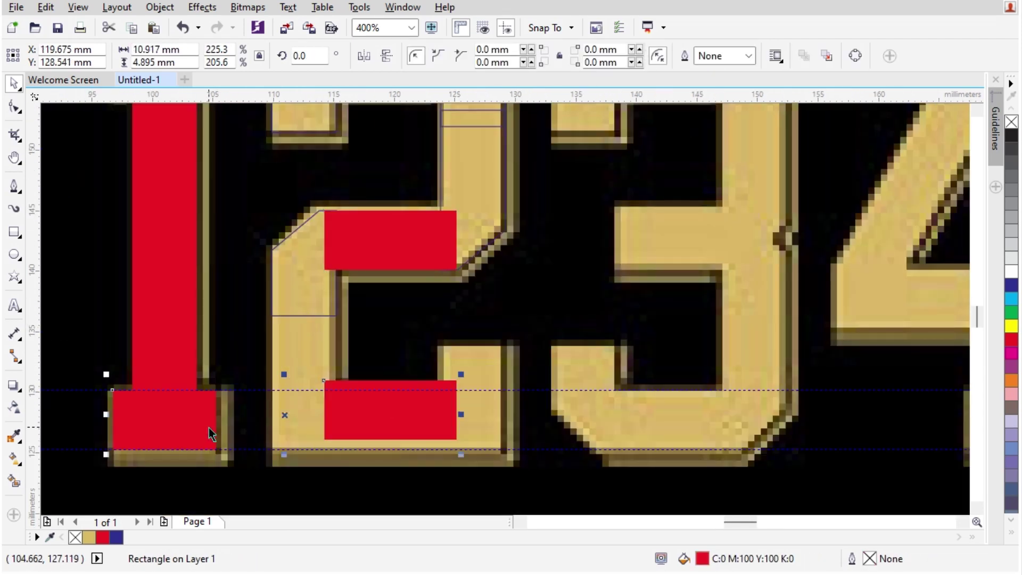
{"action": "left_click", "coordinate": [195, 400]}
{"action": "scroll", "coordinate": [244, 353], "scroll_direction": "down", "scroll_amount": 1}
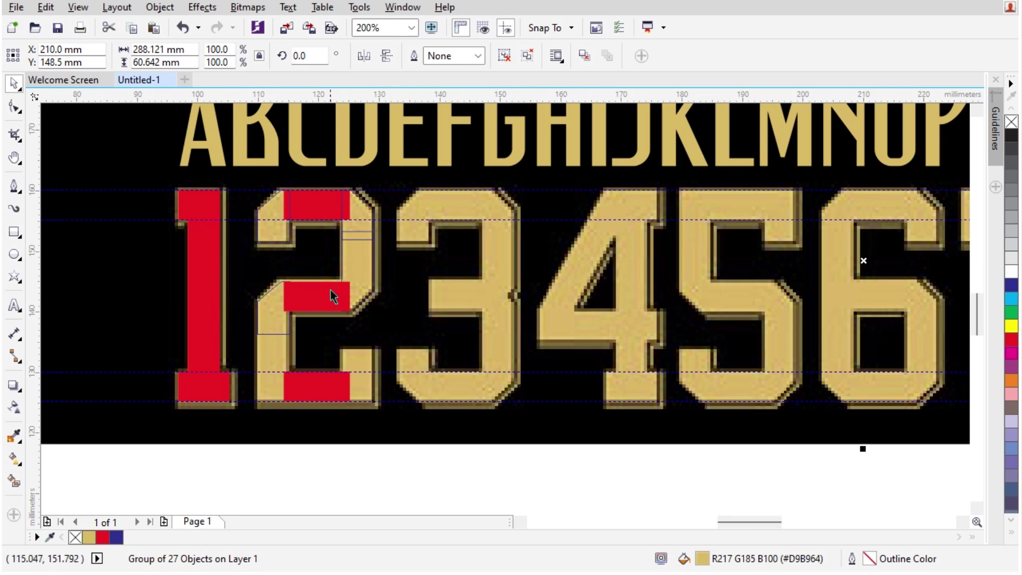
Step: Draw a rectangle as wide as the 2's right stem and align its bottom with the red base bar
{"action": "scroll", "coordinate": [330, 292], "scroll_direction": "up", "scroll_amount": 1}
{"action": "scroll", "coordinate": [361, 377], "scroll_direction": "down", "scroll_amount": 1}
{"action": "scroll", "coordinate": [388, 327], "scroll_direction": "up", "scroll_amount": 2}
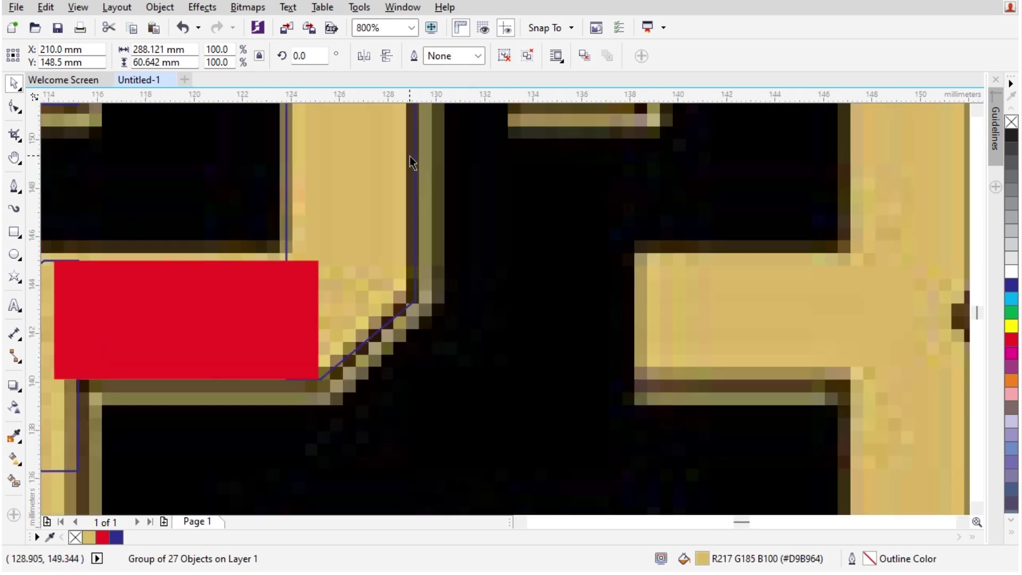
{"action": "key", "text": "F10"}
{"action": "left_click", "coordinate": [15, 231]}
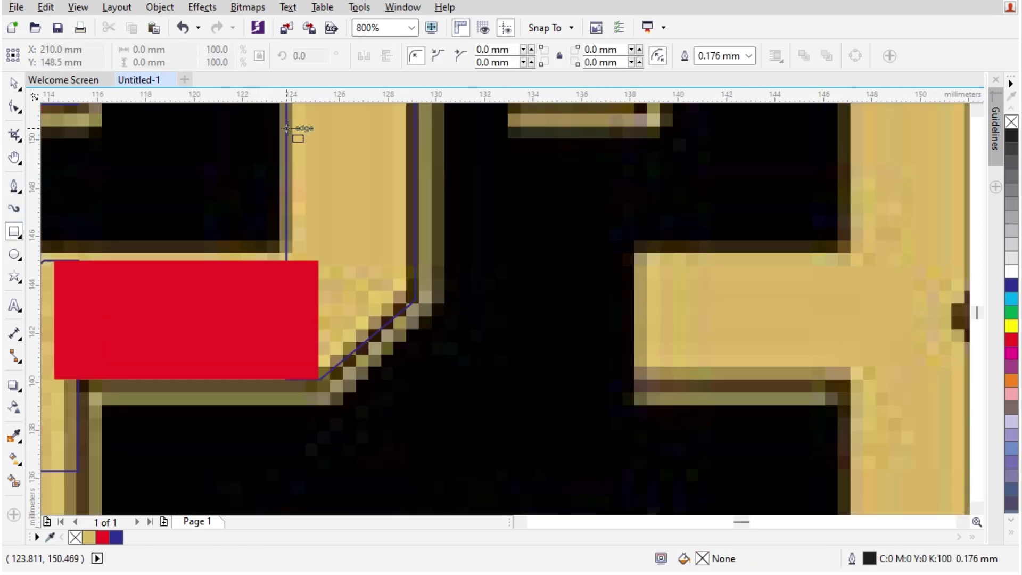
{"action": "left_click_drag", "start_coordinate": [286, 128], "coordinate": [416, 180]}
{"action": "scroll", "coordinate": [393, 168], "scroll_direction": "down", "scroll_amount": 1}
{"action": "left_click", "coordinate": [344, 430], "text": "shift"}
{"action": "key", "text": "b"}
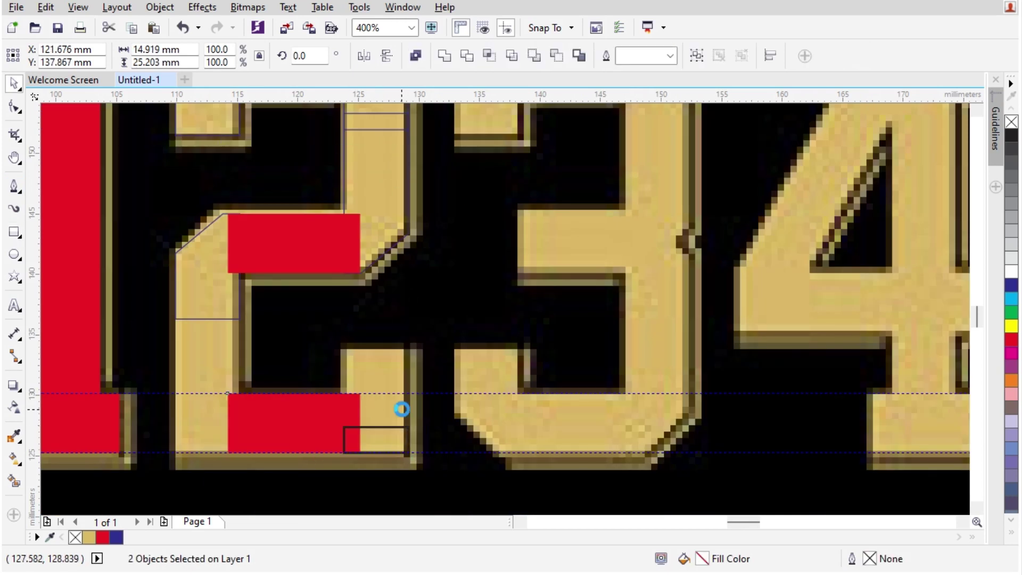
Step: Stretch the new rectangle upward to the top of the 2's lower-right foot
{"action": "left_click", "coordinate": [393, 412]}
{"action": "left_click", "coordinate": [383, 452]}
{"action": "scroll", "coordinate": [382, 417], "scroll_direction": "up", "scroll_amount": 1}
{"action": "left_click_drag", "start_coordinate": [371, 431], "coordinate": [399, 274]}
{"action": "scroll", "coordinate": [465, 318], "scroll_direction": "down", "scroll_amount": 1}
Step: Extend the bottom nodes of the 2's lower-left outline down past the baseline guideline, making it about 21.5 mm tall
{"action": "left_click", "coordinate": [252, 271]}
{"action": "scroll", "coordinate": [229, 277], "scroll_direction": "up", "scroll_amount": 1}
{"action": "left_click", "coordinate": [11, 230]}
{"action": "key", "text": "space"}
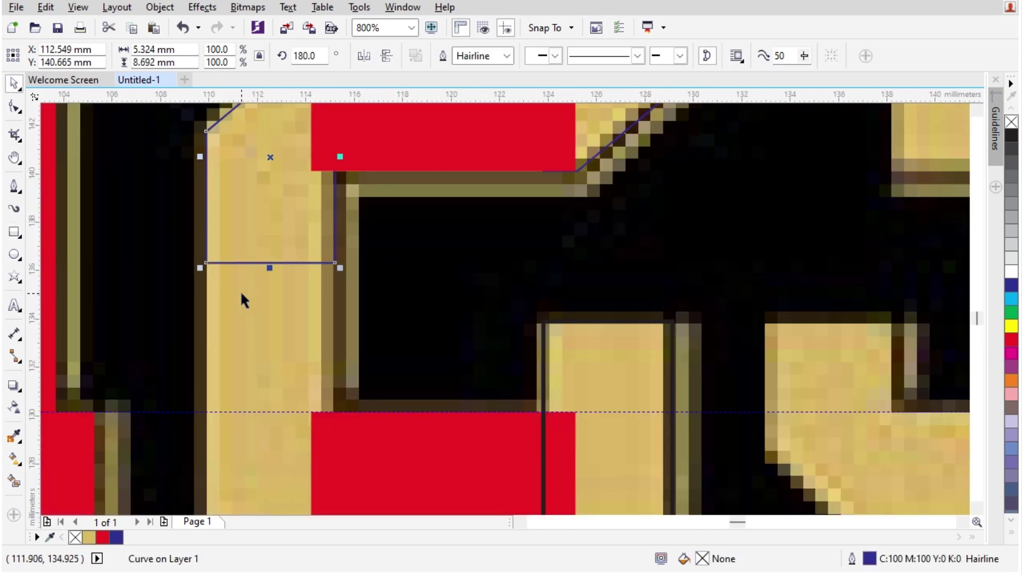
{"action": "left_click", "coordinate": [14, 106]}
{"action": "scroll", "coordinate": [525, 330], "scroll_direction": "down", "scroll_amount": 1}
{"action": "left_click_drag", "start_coordinate": [422, 261], "coordinate": [279, 331]}
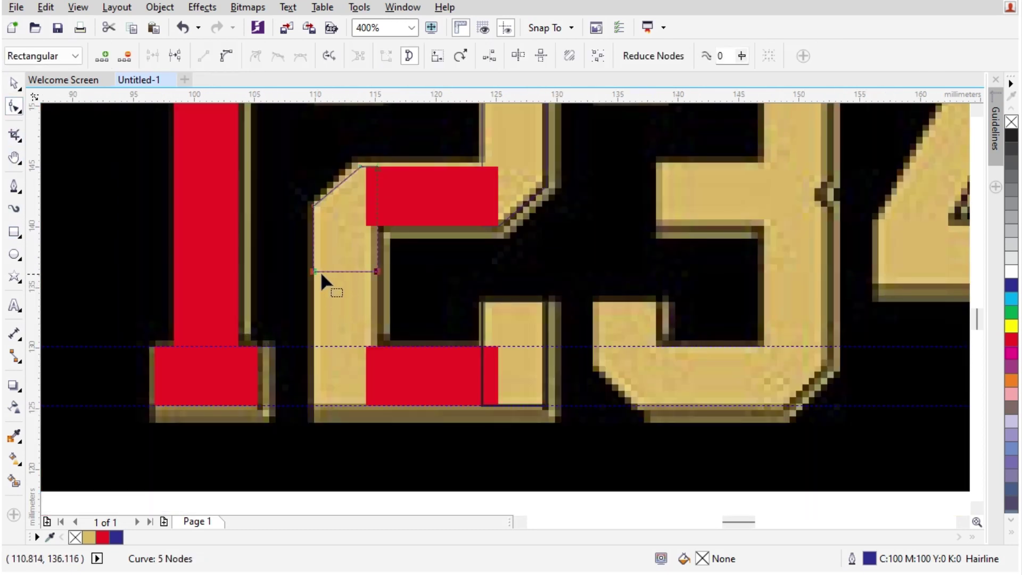
{"action": "left_click_drag", "start_coordinate": [321, 278], "coordinate": [318, 426]}
{"action": "key", "text": "space"}
Step: Trim the lower-left outline at the baseline using a rectangle drawn below the guideline, and delete that rectangle
{"action": "key", "text": "F6"}
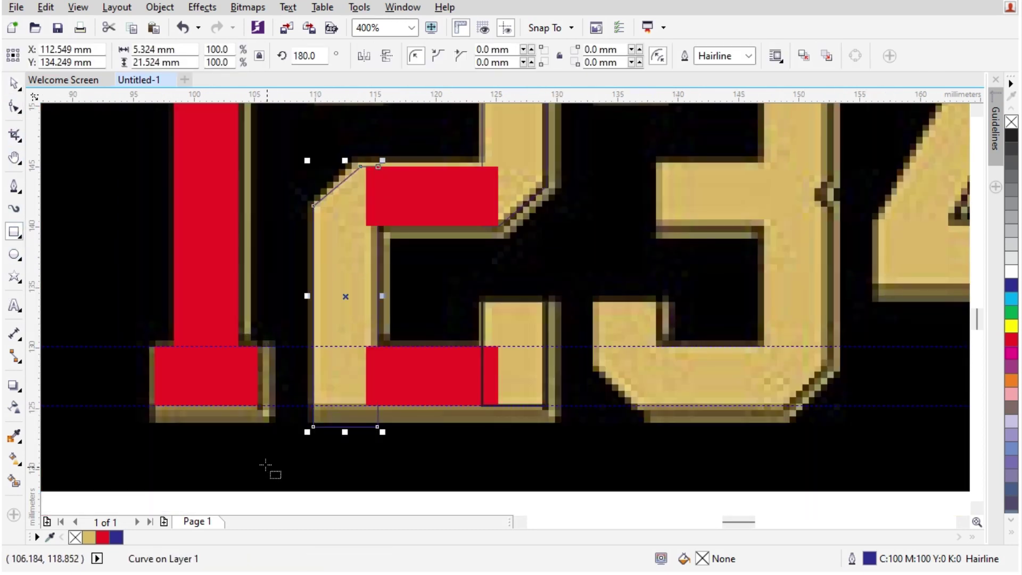
{"action": "left_click_drag", "start_coordinate": [235, 405], "coordinate": [478, 488]}
{"action": "key", "text": "space"}
{"action": "left_click", "coordinate": [356, 341], "text": "shift"}
{"action": "left_click", "coordinate": [438, 56]}
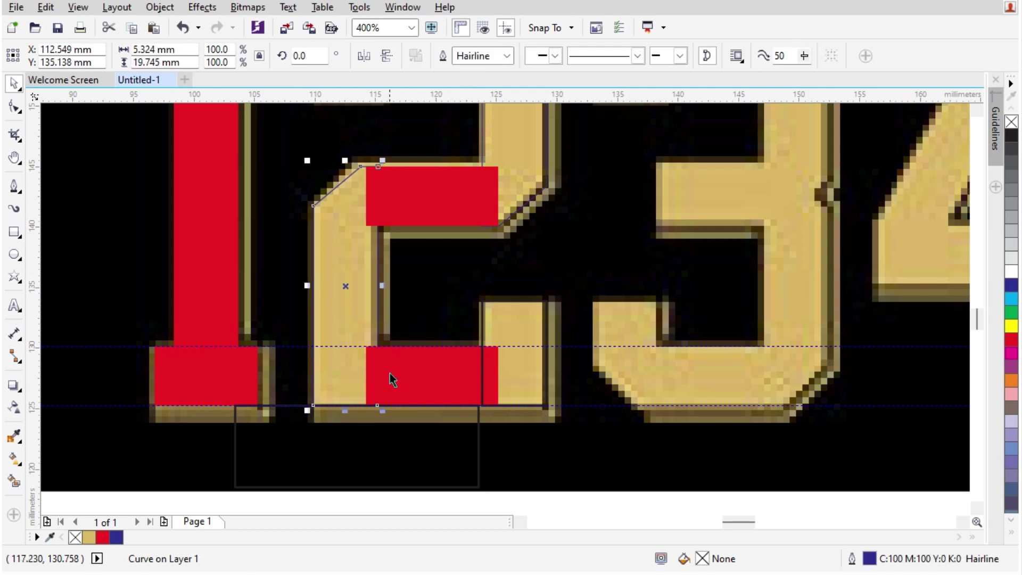
{"action": "left_click", "coordinate": [406, 425]}
{"action": "key", "text": "Delete"}
Step: Select all the pieces that make up the 2 and fill them with red
{"action": "left_click", "coordinate": [337, 303]}
{"action": "scroll", "coordinate": [401, 324], "scroll_direction": "up", "scroll_amount": 1}
{"action": "left_click", "coordinate": [366, 395]}
{"action": "scroll", "coordinate": [241, 376], "scroll_direction": "down", "scroll_amount": 2}
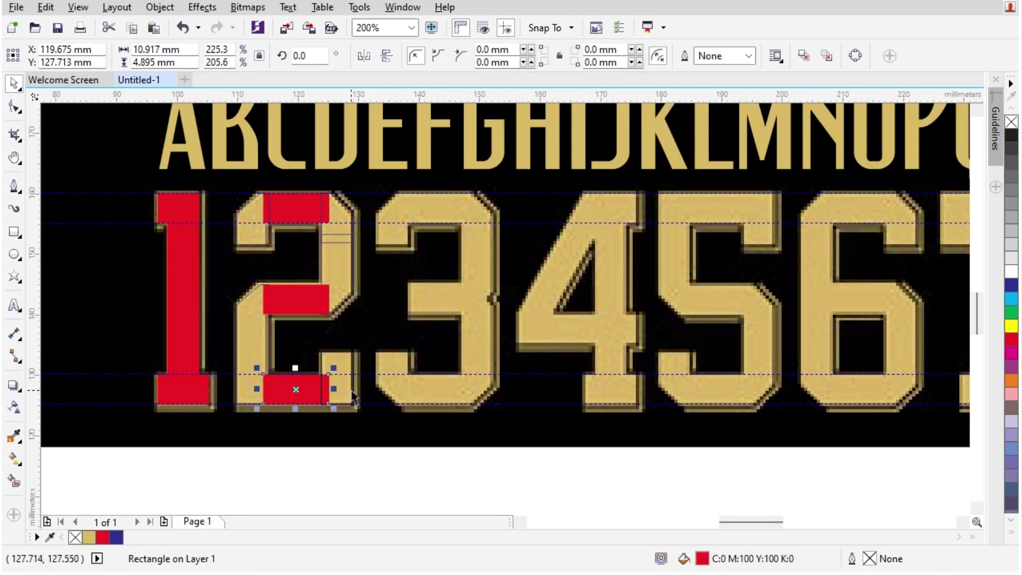
{"action": "left_click", "coordinate": [384, 465]}
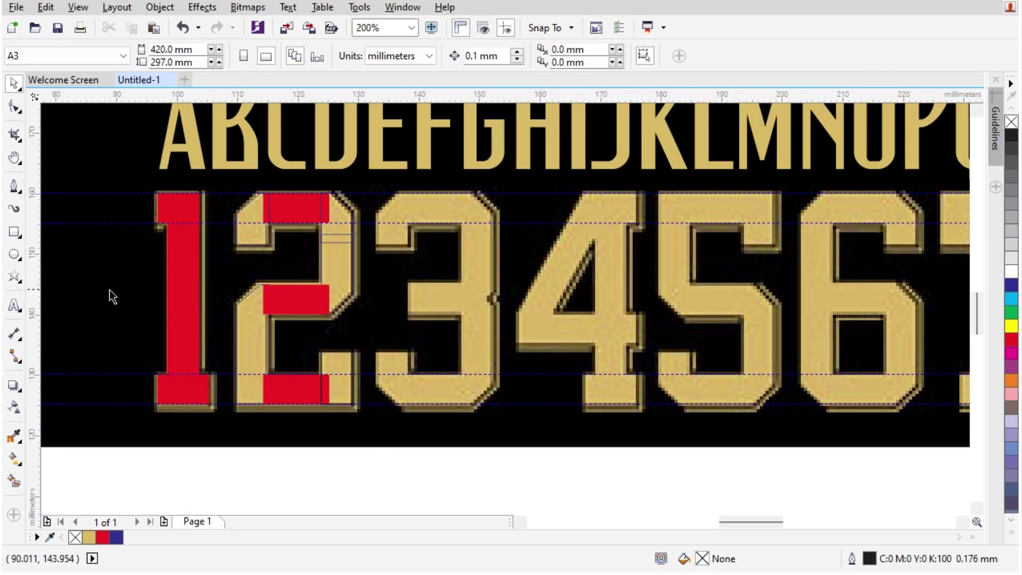
{"action": "left_click", "coordinate": [76, 165]}
{"action": "right_click", "coordinate": [75, 164]}
{"action": "left_click", "coordinate": [130, 379]}
{"action": "left_click_drag", "start_coordinate": [286, 458], "coordinate": [410, 341]}
{"action": "left_click", "coordinate": [1010, 342]}
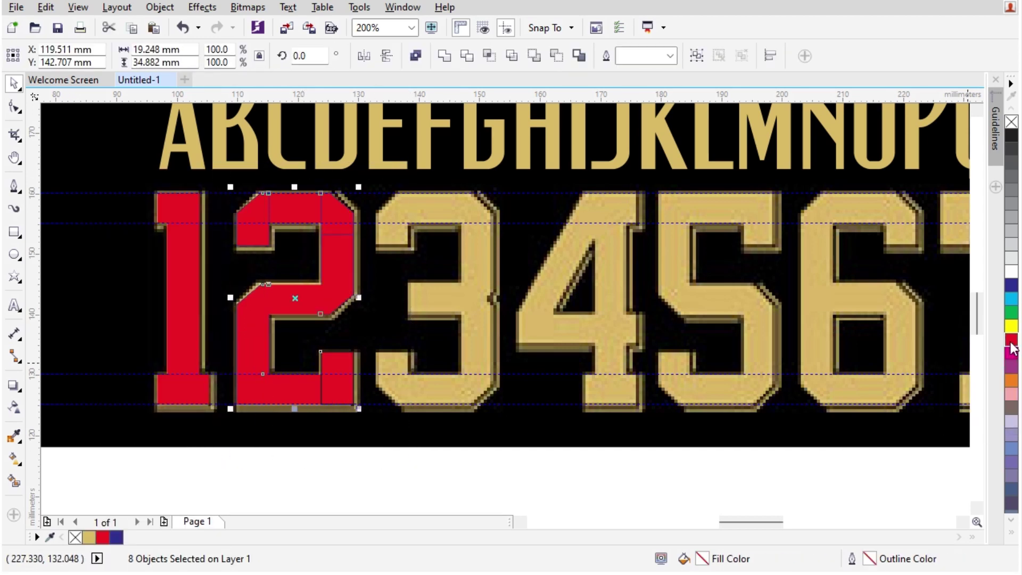
{"action": "left_click", "coordinate": [458, 452]}
Step: Copy the 2's top bar and both upper corner pieces onto the top of the 3
{"action": "scroll", "coordinate": [365, 255], "scroll_direction": "up", "scroll_amount": 1}
{"action": "left_click", "coordinate": [521, 177]}
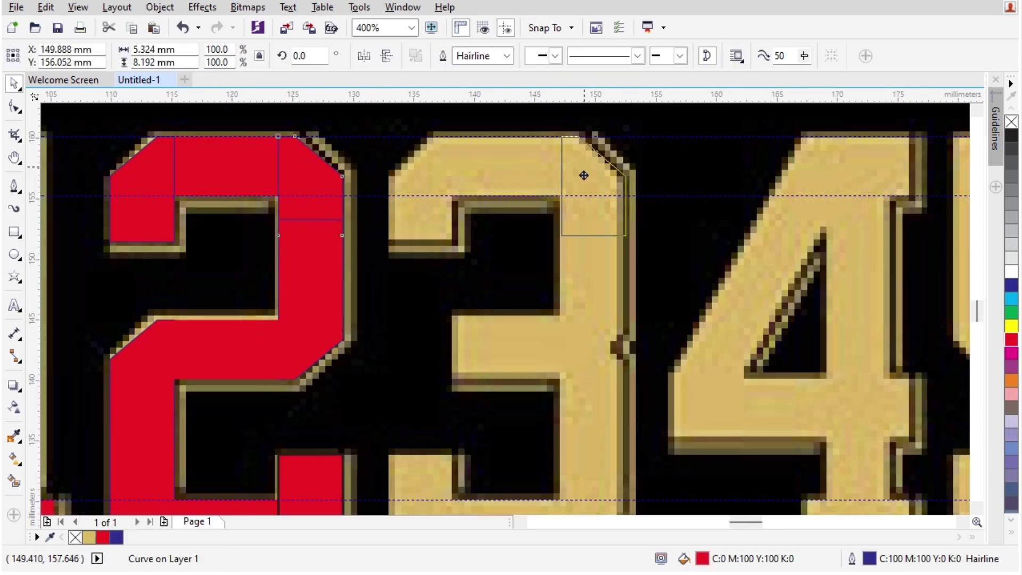
{"action": "left_click", "coordinate": [202, 154], "text": "shift"}
{"action": "left_click", "coordinate": [142, 176], "text": "shift"}
{"action": "scroll", "coordinate": [280, 147], "scroll_direction": "up", "scroll_amount": 1}
{"action": "left_click_drag", "start_coordinate": [228, 167], "coordinate": [787, 196]}
{"action": "scroll", "coordinate": [565, 193], "scroll_direction": "down", "scroll_amount": 2}
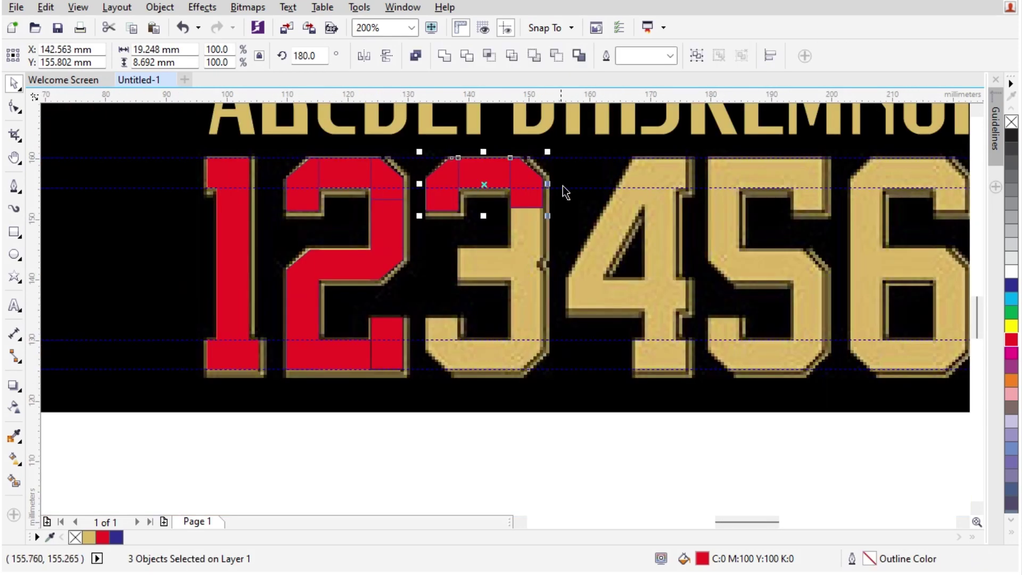
Step: Copy the 3's three top pieces down onto its lower half and mirror the copy vertically
{"action": "left_click_drag", "start_coordinate": [495, 278], "coordinate": [495, 299]}
{"action": "left_click", "coordinate": [368, 59]}
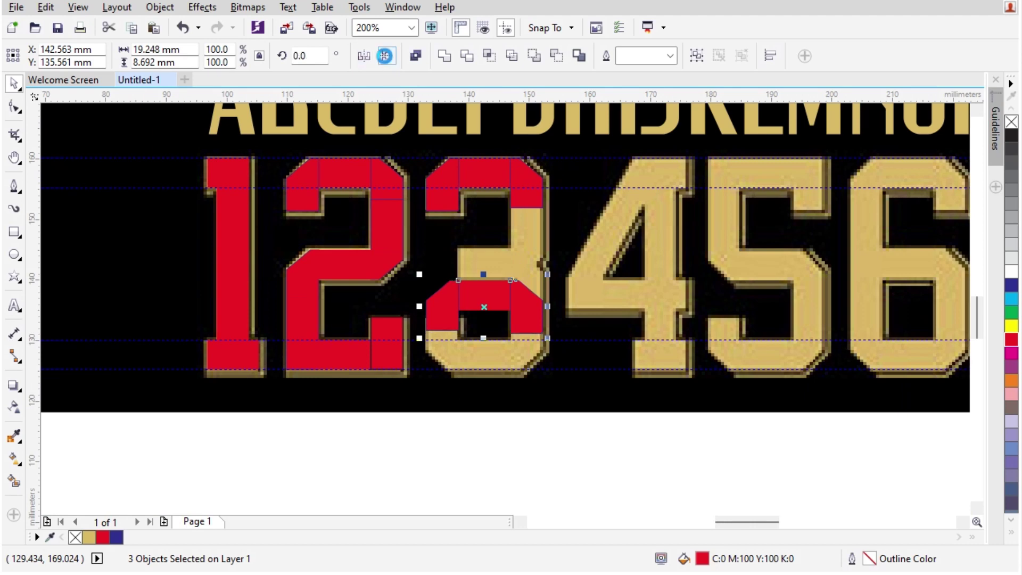
{"action": "scroll", "coordinate": [427, 344], "scroll_direction": "up", "scroll_amount": 2}
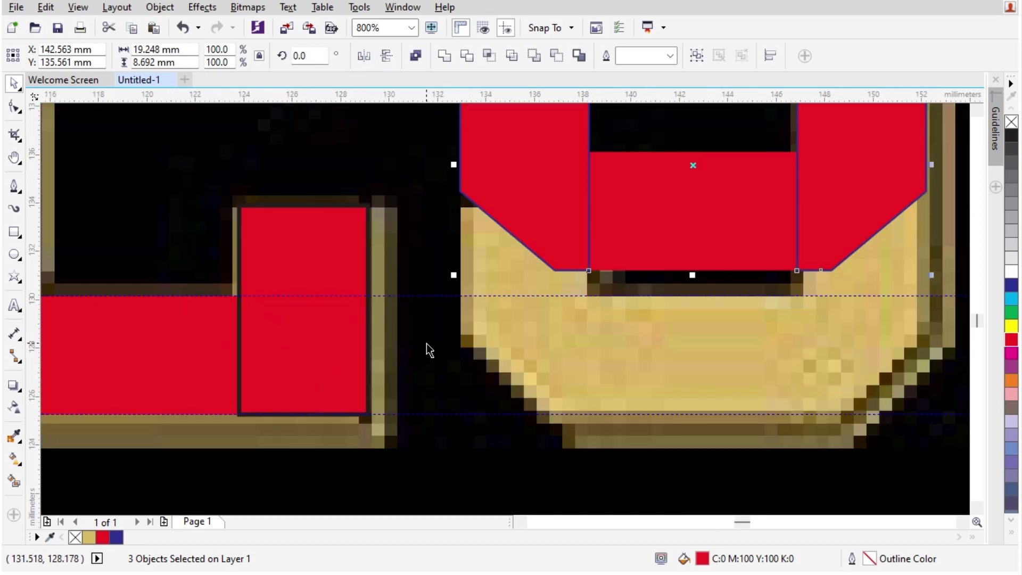
Step: Group the mirrored pieces and bottom-align them with the base of the 2
{"action": "key", "text": "ctrl+g"}
{"action": "left_click", "coordinate": [195, 384], "text": "shift"}
{"action": "key", "text": "b"}
{"action": "scroll", "coordinate": [346, 345], "scroll_direction": "down", "scroll_amount": 1}
{"action": "left_click", "coordinate": [423, 398]}
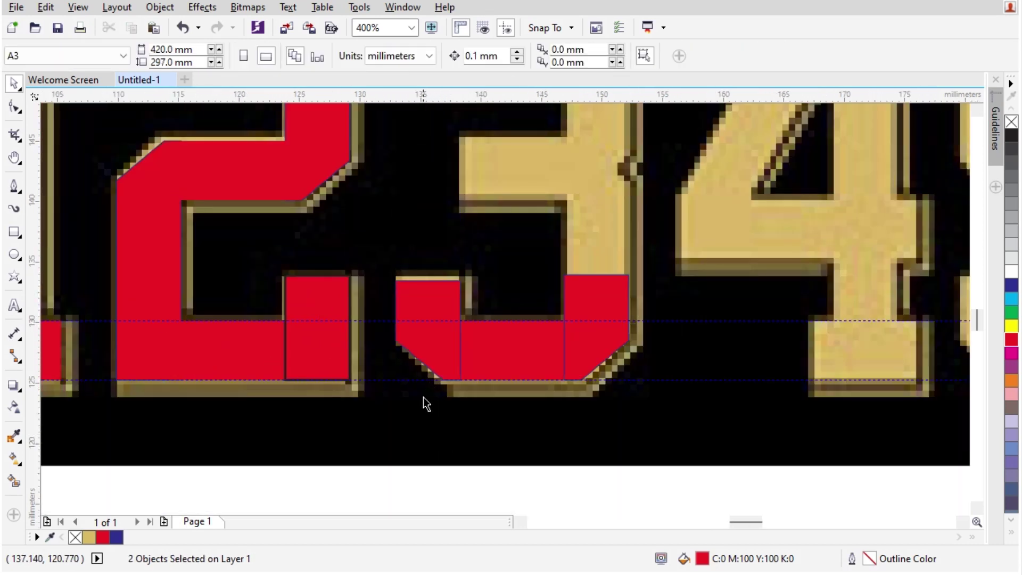
Step: Copy the 2's red middle bar onto the middle arm of the 3
{"action": "scroll", "coordinate": [424, 396], "scroll_direction": "down", "scroll_amount": 1}
{"action": "scroll", "coordinate": [532, 256], "scroll_direction": "up", "scroll_amount": 1}
{"action": "scroll", "coordinate": [314, 318], "scroll_direction": "down", "scroll_amount": 1}
{"action": "scroll", "coordinate": [382, 314], "scroll_direction": "up", "scroll_amount": 1}
{"action": "left_click", "coordinate": [230, 293]}
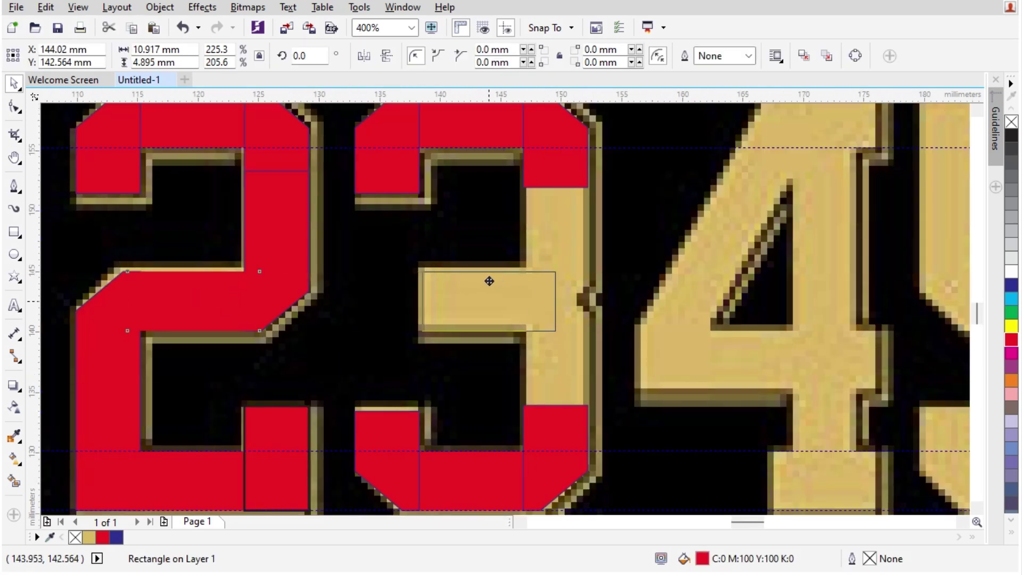
{"action": "left_click_drag", "start_coordinate": [489, 280], "coordinate": [489, 281]}
{"action": "scroll", "coordinate": [530, 308], "scroll_direction": "up", "scroll_amount": 1}
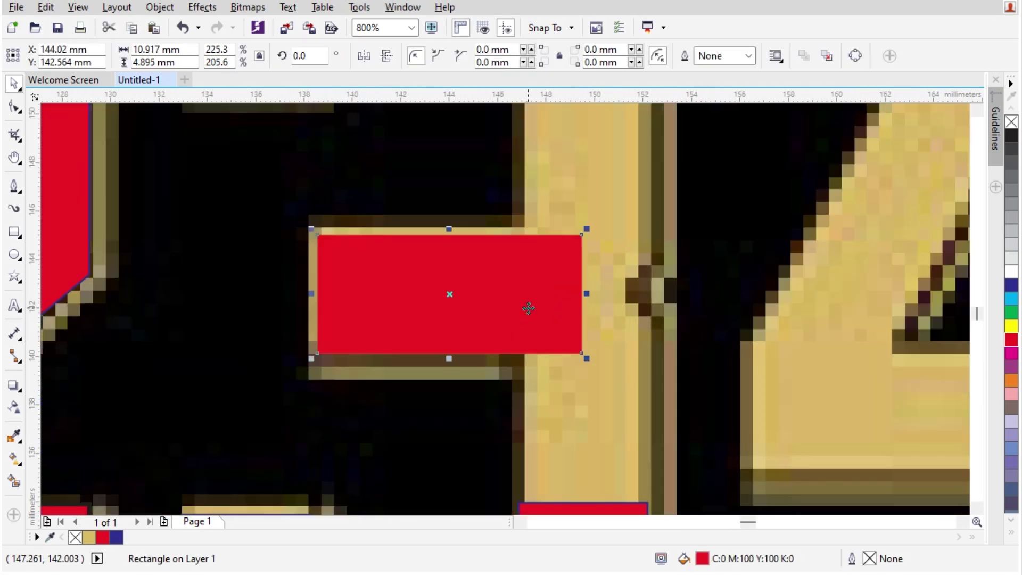
Step: Add a vertical guideline at the inner edge of the 3's upper-left piece and snap the middle bar's left edge to it
{"action": "scroll", "coordinate": [484, 298], "scroll_direction": "down", "scroll_amount": 2}
{"action": "scroll", "coordinate": [466, 398], "scroll_direction": "up", "scroll_amount": 3}
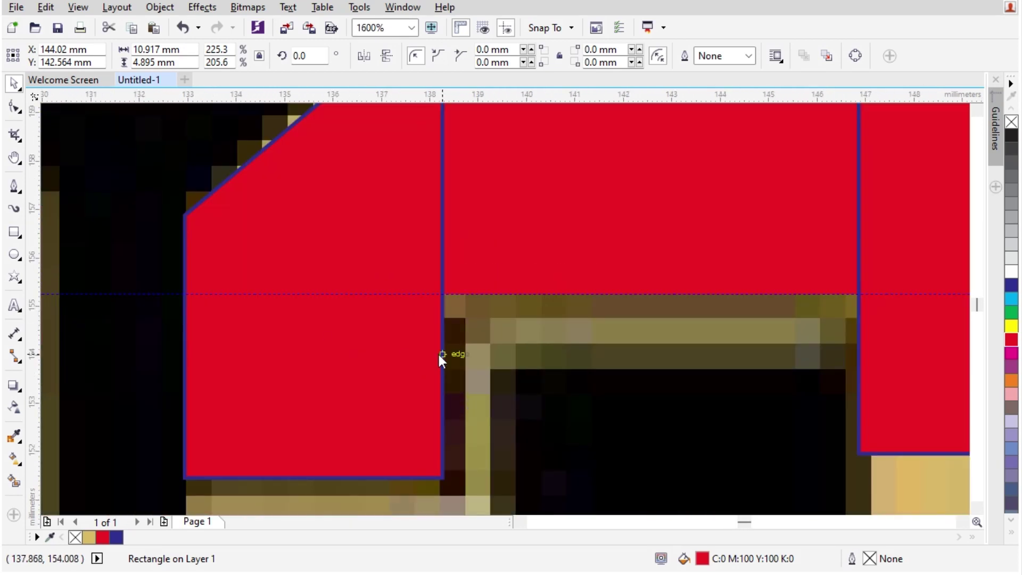
{"action": "scroll", "coordinate": [352, 202], "scroll_direction": "down", "scroll_amount": 2}
{"action": "left_click_drag", "start_coordinate": [443, 356], "coordinate": [413, 335]}
{"action": "left_click", "coordinate": [402, 340]}
{"action": "scroll", "coordinate": [406, 345], "scroll_direction": "up", "scroll_amount": 2}
{"action": "scroll", "coordinate": [413, 335], "scroll_direction": "down", "scroll_amount": 3}
{"action": "scroll", "coordinate": [418, 315], "scroll_direction": "up", "scroll_amount": 1}
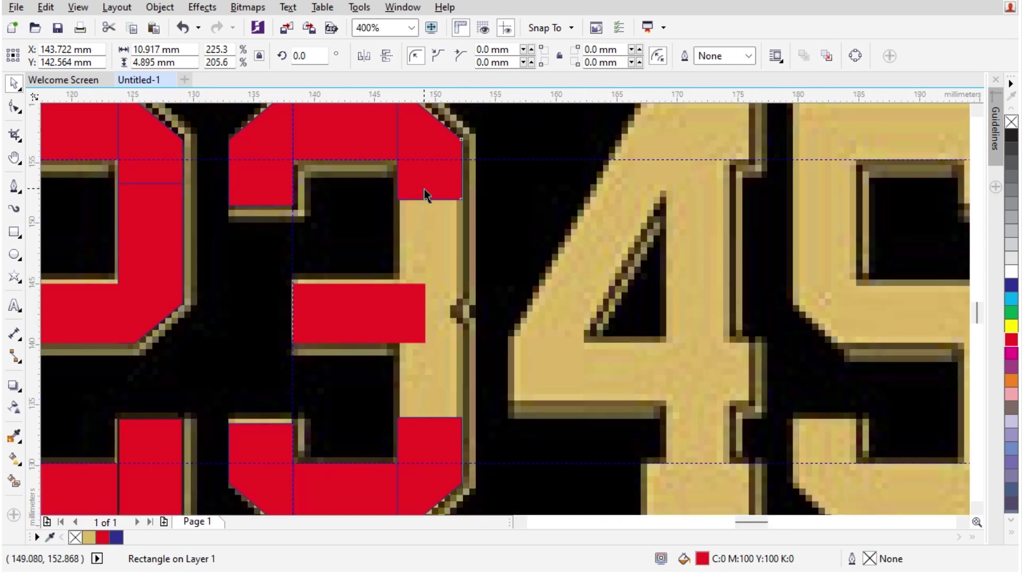
Step: Stretch the bottom nodes of the 3's upper-right piece down the stem to overlap the lower-right piece
{"action": "left_click", "coordinate": [426, 195]}
{"action": "key", "text": "F10"}
{"action": "left_click_drag", "start_coordinate": [475, 248], "coordinate": [466, 211]}
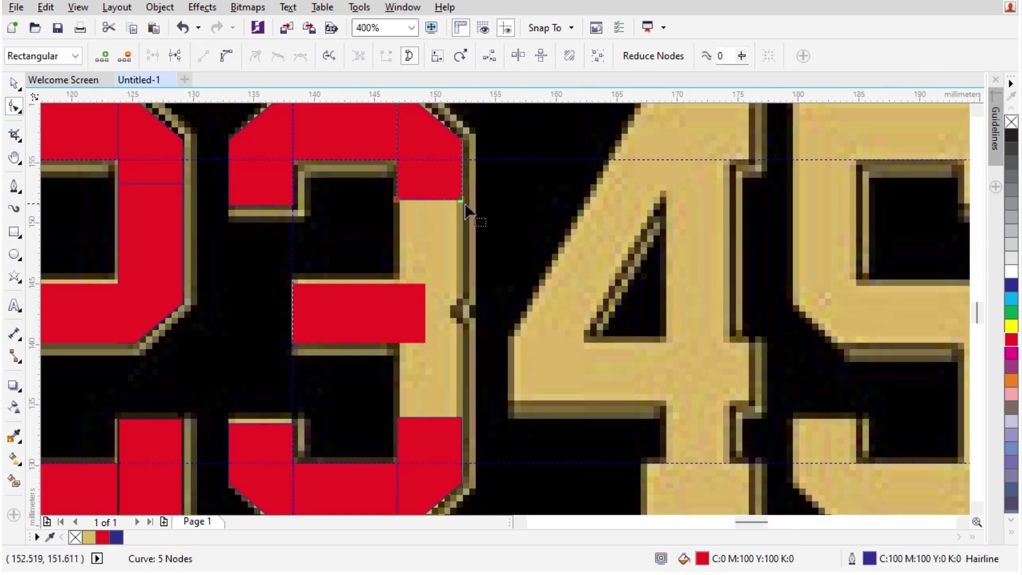
{"action": "left_click_drag", "start_coordinate": [454, 426], "coordinate": [454, 425]}
{"action": "scroll", "coordinate": [419, 302], "scroll_direction": "up", "scroll_amount": 1}
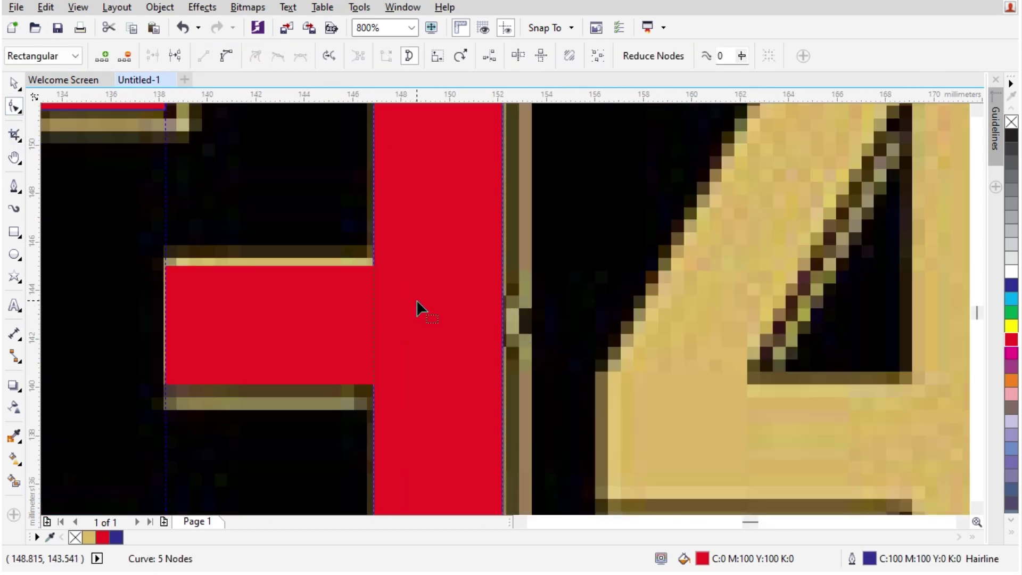
Step: Give the 3's right stem piece a white outline and remove its fill
{"action": "key", "text": "space"}
{"action": "left_click", "coordinate": [418, 299]}
{"action": "left_click", "coordinate": [471, 300]}
{"action": "right_click", "coordinate": [1011, 272]}
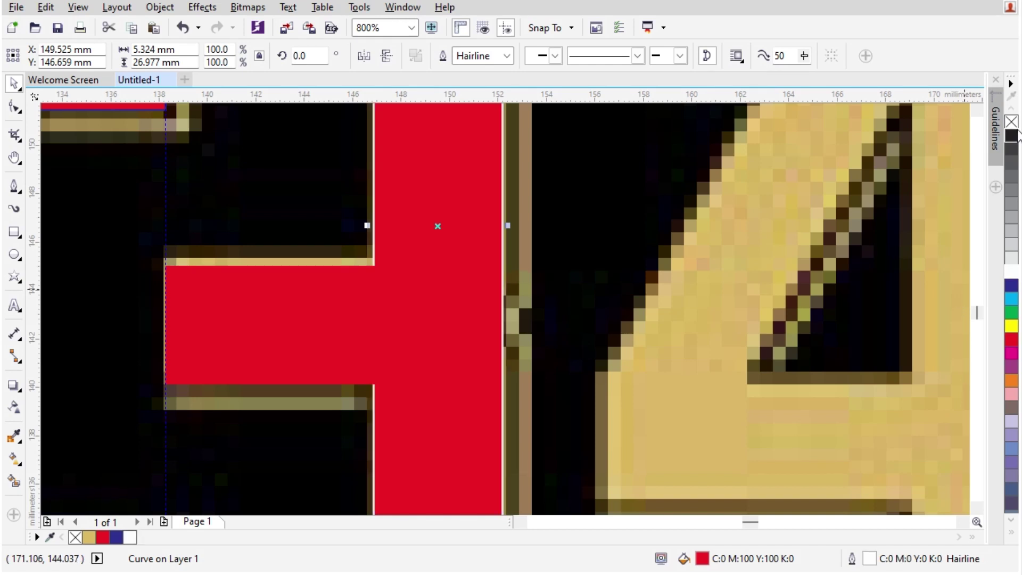
{"action": "left_click", "coordinate": [1012, 121]}
{"action": "scroll", "coordinate": [495, 330], "scroll_direction": "up", "scroll_amount": 1}
{"action": "left_click", "coordinate": [167, 295]}
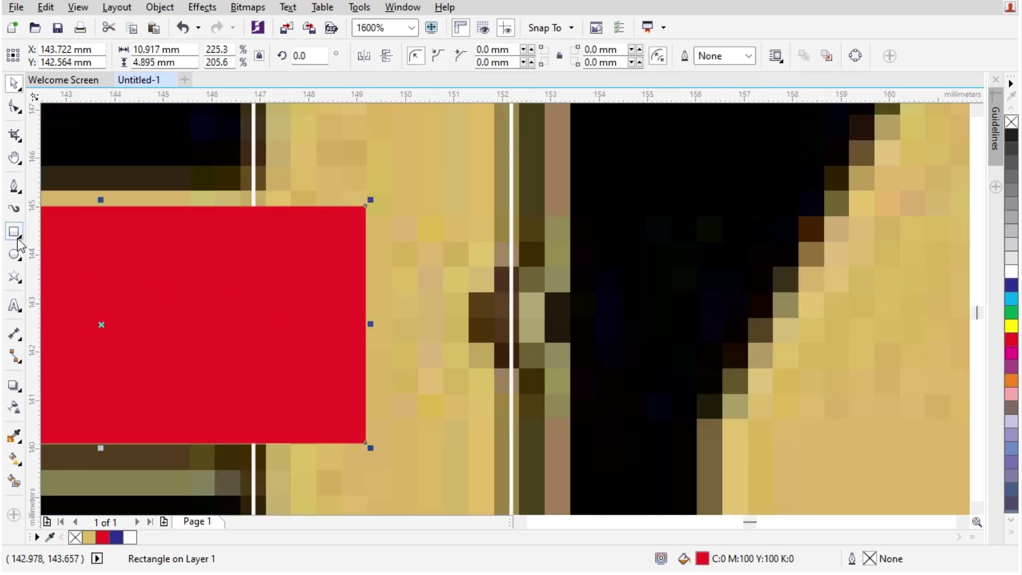
Step: Draw a small unfilled square rotated 315° over the notch at the 3's right edge and enlarge it to cover the notch
{"action": "mouse_move", "coordinate": [177, 291]}
{"action": "left_mouse_down"}
{"action": "mouse_move", "coordinate": [246, 359]}
{"action": "mouse_move", "coordinate": [247, 279]}
{"action": "mouse_move", "coordinate": [548, 311]}
{"action": "mouse_move", "coordinate": [537, 309]}
{"action": "left_mouse_up"}
{"action": "left_click", "coordinate": [211, 245], "text": "shift"}
{"action": "key", "text": "Escape"}
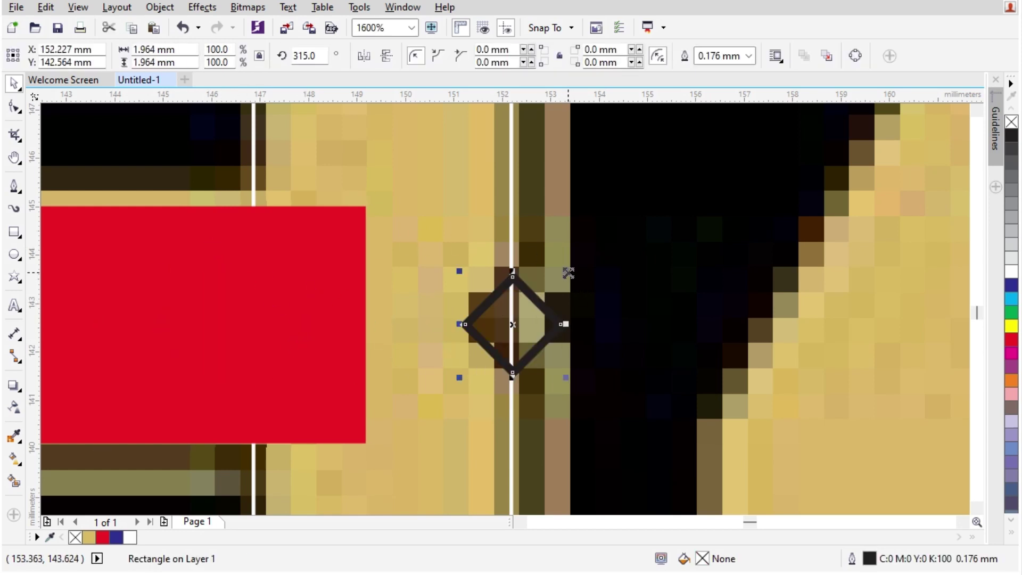
{"action": "left_click_drag", "start_coordinate": [579, 261], "coordinate": [579, 261]}
Step: Trim the diamond's shape out of the 3's right stem piece and delete the diamond
{"action": "scroll", "coordinate": [468, 287], "scroll_direction": "down", "scroll_amount": 1}
{"action": "left_click", "coordinate": [464, 233], "text": "shift"}
{"action": "left_click", "coordinate": [470, 60]}
{"action": "key", "text": "Escape"}
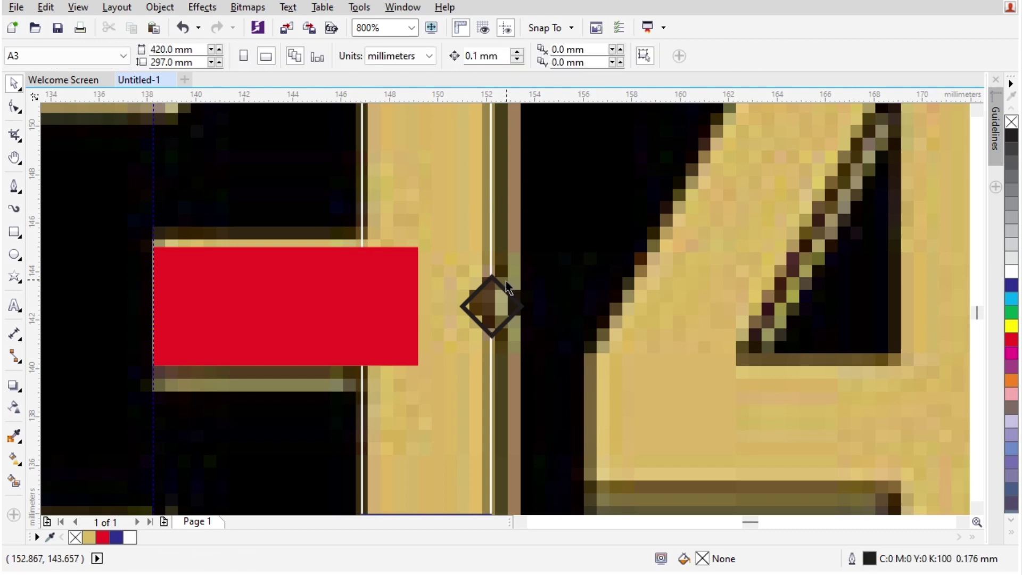
{"action": "left_click", "coordinate": [504, 289]}
{"action": "key", "text": "Delete"}
Step: Fill the 3's notched right stem piece with red
{"action": "scroll", "coordinate": [495, 302], "scroll_direction": "down", "scroll_amount": 2}
{"action": "left_click", "coordinate": [494, 306]}
{"action": "left_click", "coordinate": [1009, 341]}
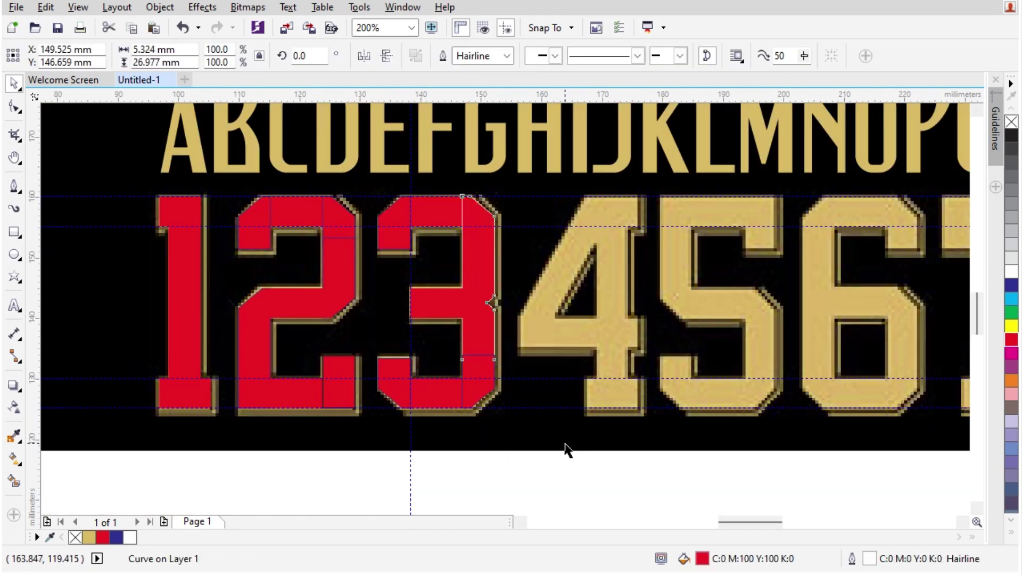
{"action": "left_click", "coordinate": [565, 445]}
Step: Copy the 2's red top bar onto the top of the 4 and shorten it to 7.192 mm wide
{"action": "scroll", "coordinate": [579, 403], "scroll_direction": "up", "scroll_amount": 1}
{"action": "scroll", "coordinate": [284, 322], "scroll_direction": "down", "scroll_amount": 1}
{"action": "scroll", "coordinate": [222, 127], "scroll_direction": "up", "scroll_amount": 1}
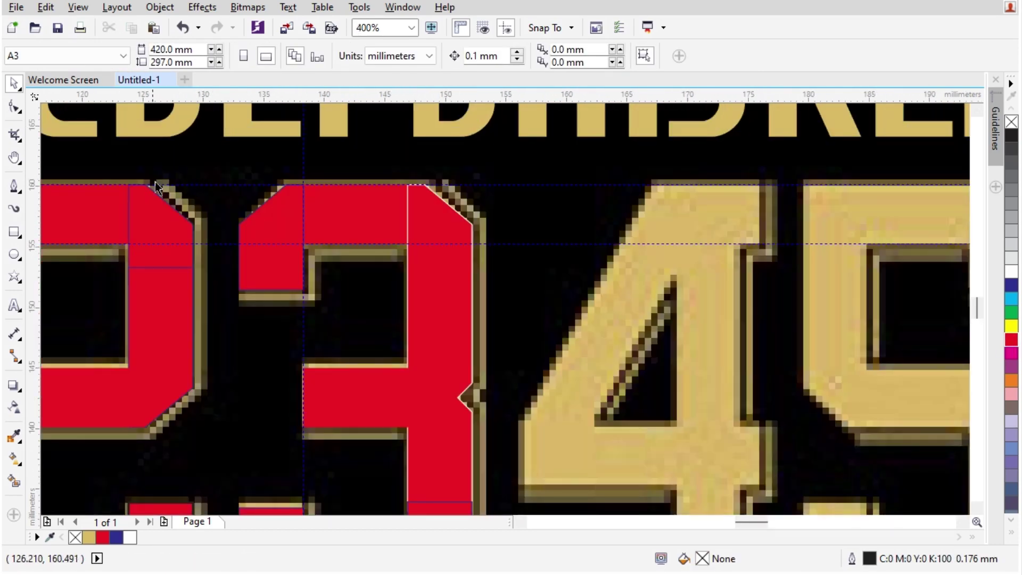
{"action": "left_click_drag", "start_coordinate": [93, 208], "coordinate": [701, 250]}
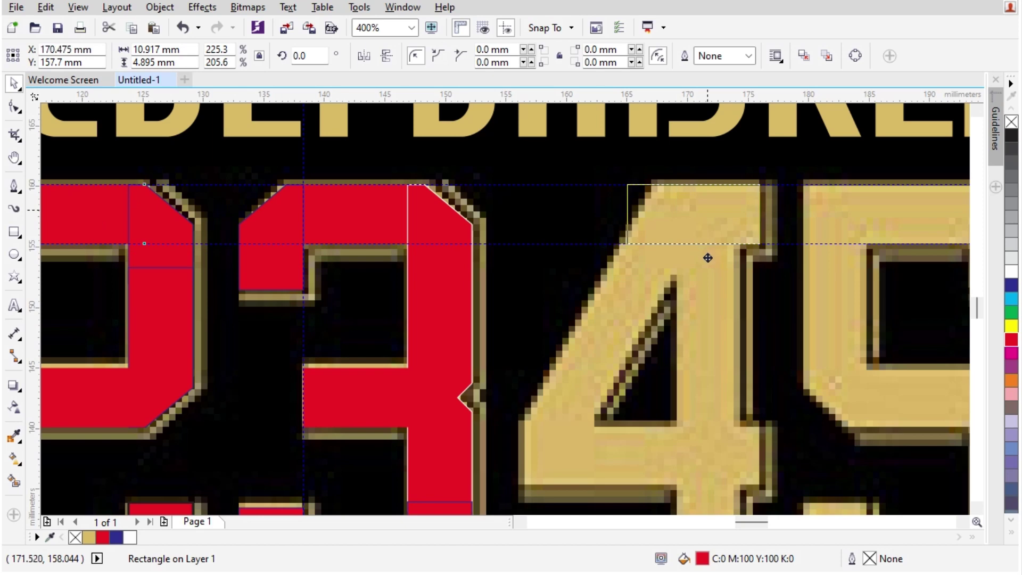
{"action": "scroll", "coordinate": [734, 298], "scroll_direction": "up", "scroll_amount": 1}
{"action": "left_click_drag", "start_coordinate": [542, 239], "coordinate": [608, 237]}
Step: Copy the 1's red stem onto the 4 and line it up with the edges of the 4's vertical stem
{"action": "scroll", "coordinate": [572, 221], "scroll_direction": "down", "scroll_amount": 2}
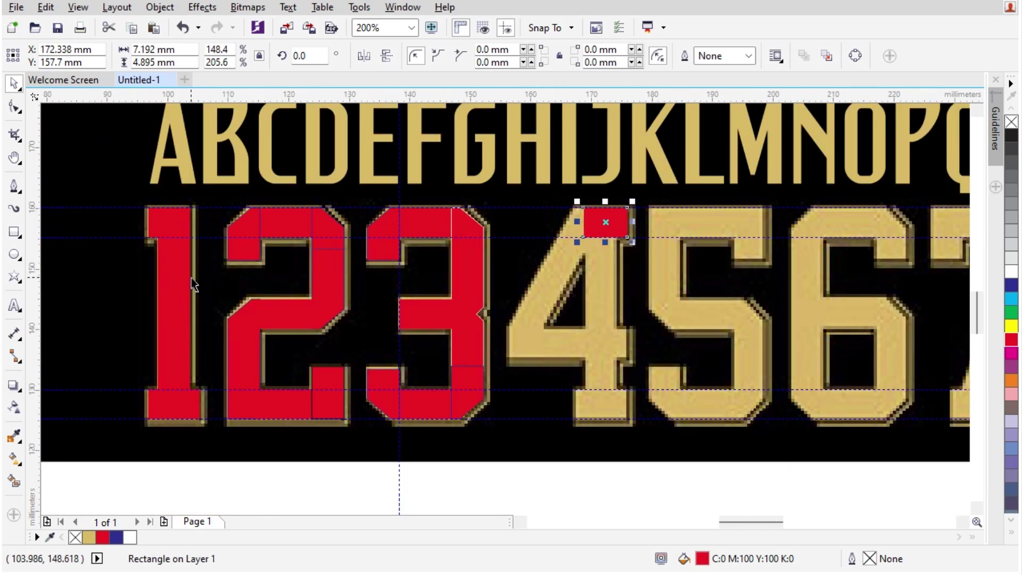
{"action": "left_click_drag", "start_coordinate": [187, 293], "coordinate": [603, 299]}
{"action": "scroll", "coordinate": [619, 265], "scroll_direction": "up", "scroll_amount": 2}
{"action": "left_click_drag", "start_coordinate": [496, 282], "coordinate": [580, 263]}
{"action": "scroll", "coordinate": [561, 302], "scroll_direction": "down", "scroll_amount": 1}
{"action": "scroll", "coordinate": [583, 183], "scroll_direction": "up", "scroll_amount": 1}
{"action": "scroll", "coordinate": [612, 165], "scroll_direction": "up", "scroll_amount": 2}
{"action": "scroll", "coordinate": [572, 249], "scroll_direction": "down", "scroll_amount": 2}
Step: Copy the 4's top bar down to its crossbar and stretch the copy leftward to 19.444 mm wide
{"action": "left_click", "coordinate": [639, 254]}
{"action": "scroll", "coordinate": [575, 182], "scroll_direction": "down", "scroll_amount": 1}
{"action": "left_click_drag", "start_coordinate": [584, 179], "coordinate": [556, 419]}
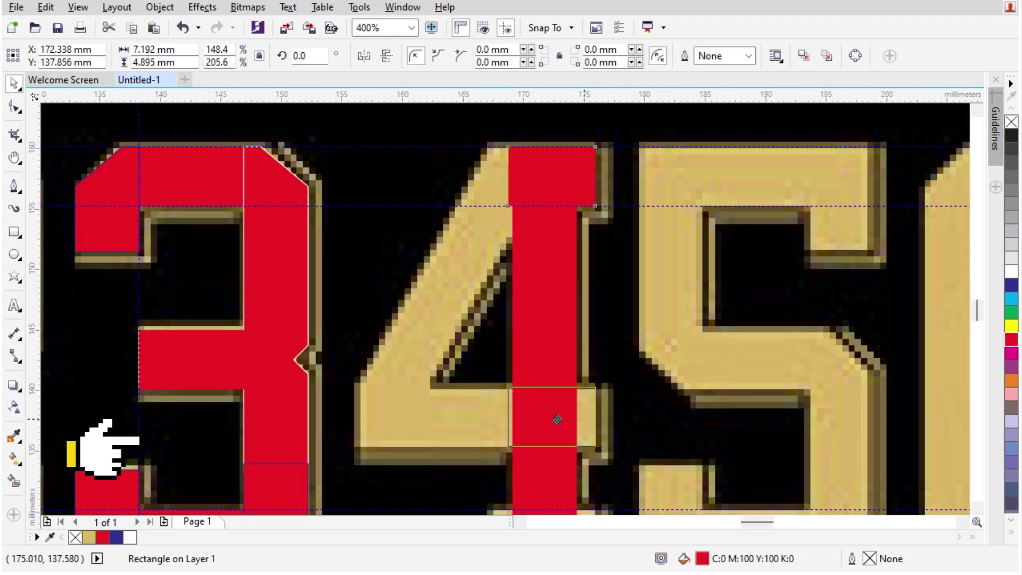
{"action": "scroll", "coordinate": [557, 419], "scroll_direction": "down", "scroll_amount": 2}
{"action": "scroll", "coordinate": [511, 373], "scroll_direction": "up", "scroll_amount": 3}
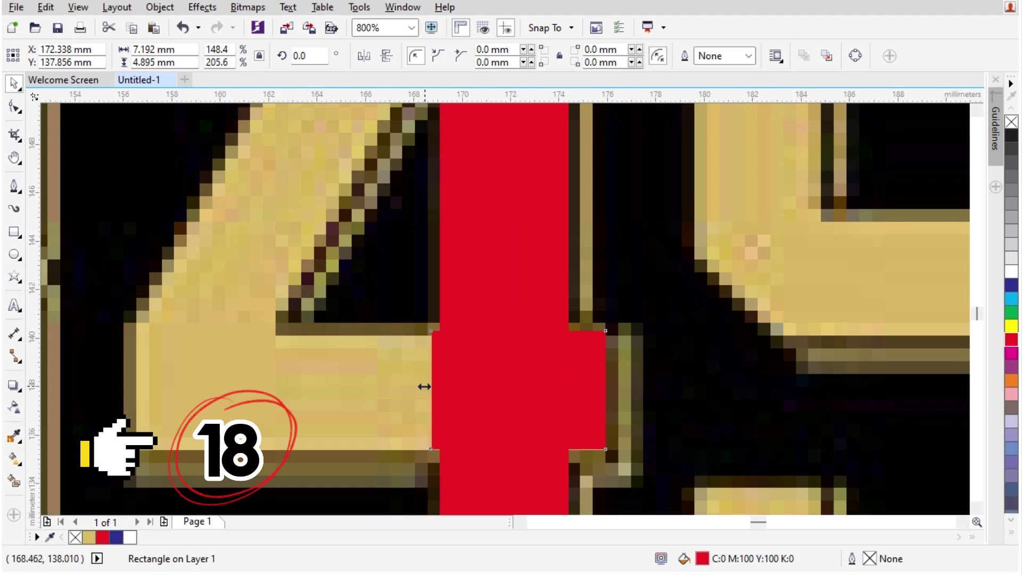
{"action": "left_click_drag", "start_coordinate": [425, 389], "coordinate": [127, 391]}
{"action": "scroll", "coordinate": [357, 322], "scroll_direction": "down", "scroll_amount": 2}
{"action": "scroll", "coordinate": [355, 240], "scroll_direction": "up", "scroll_amount": 1}
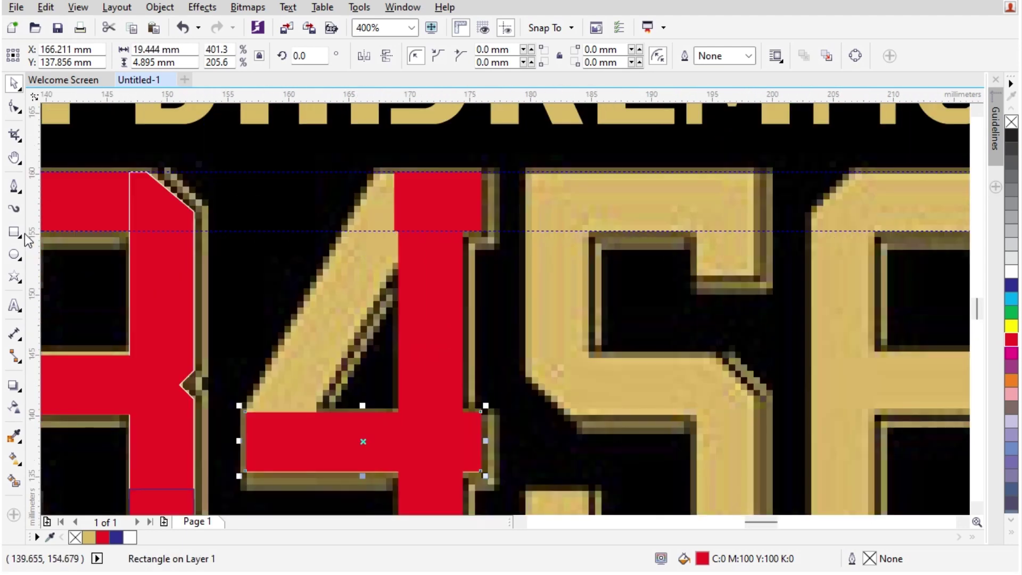
Step: Outline the 4's diagonal stroke with the Pen tool as a closed shape extending past the top guideline and into the stem and crossbar
{"action": "left_click", "coordinate": [15, 187]}
{"action": "left_click", "coordinate": [269, 439]}
{"action": "left_click", "coordinate": [246, 412]}
{"action": "scroll", "coordinate": [420, 159], "scroll_direction": "up", "scroll_amount": 2}
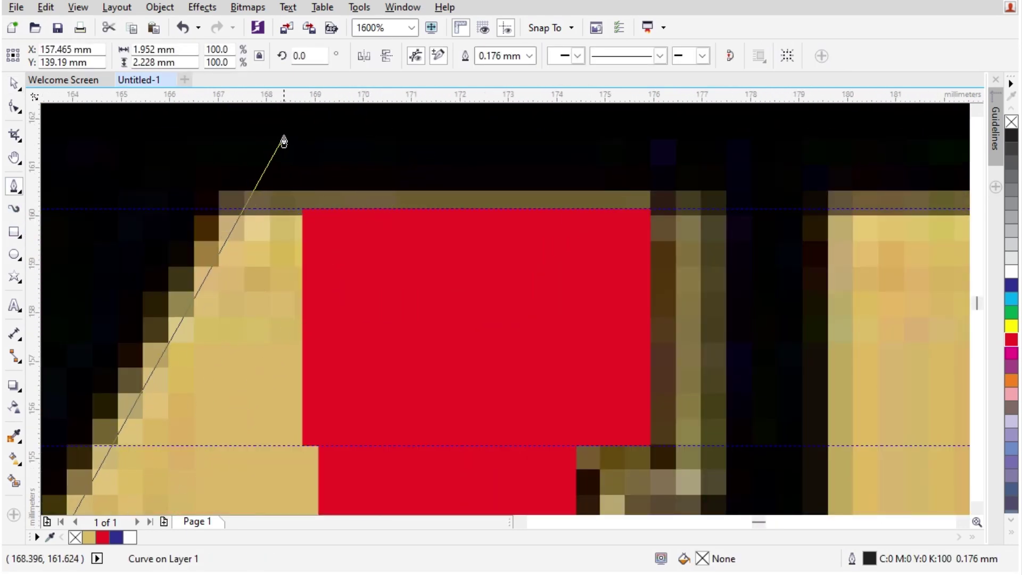
{"action": "left_click", "coordinate": [290, 137]}
{"action": "scroll", "coordinate": [290, 136], "scroll_direction": "down", "scroll_amount": 1}
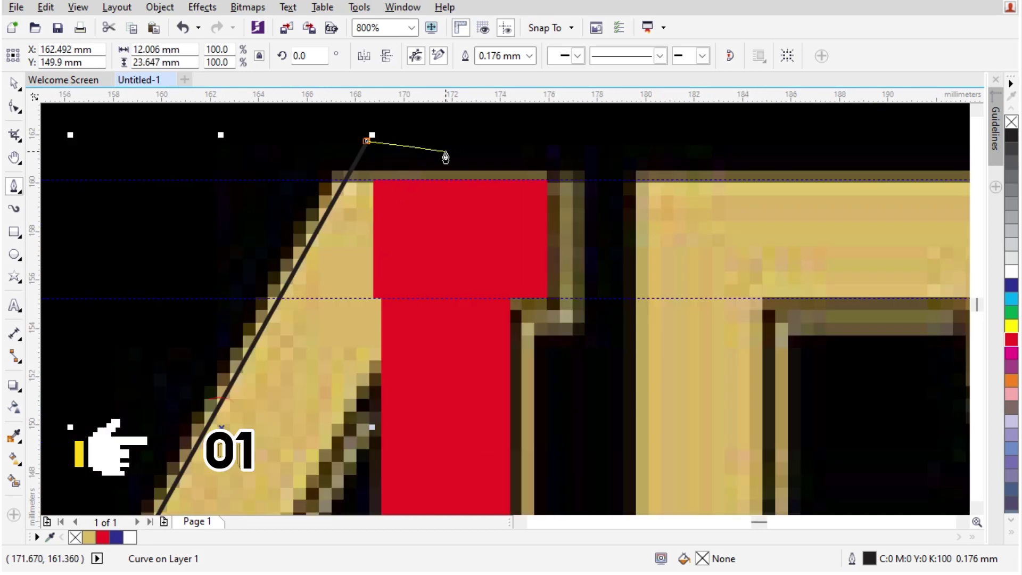
{"action": "left_click", "coordinate": [451, 199]}
{"action": "left_click", "coordinate": [388, 369]}
{"action": "scroll", "coordinate": [389, 368], "scroll_direction": "down", "scroll_amount": 2}
{"action": "scroll", "coordinate": [387, 381], "scroll_direction": "up", "scroll_amount": 1}
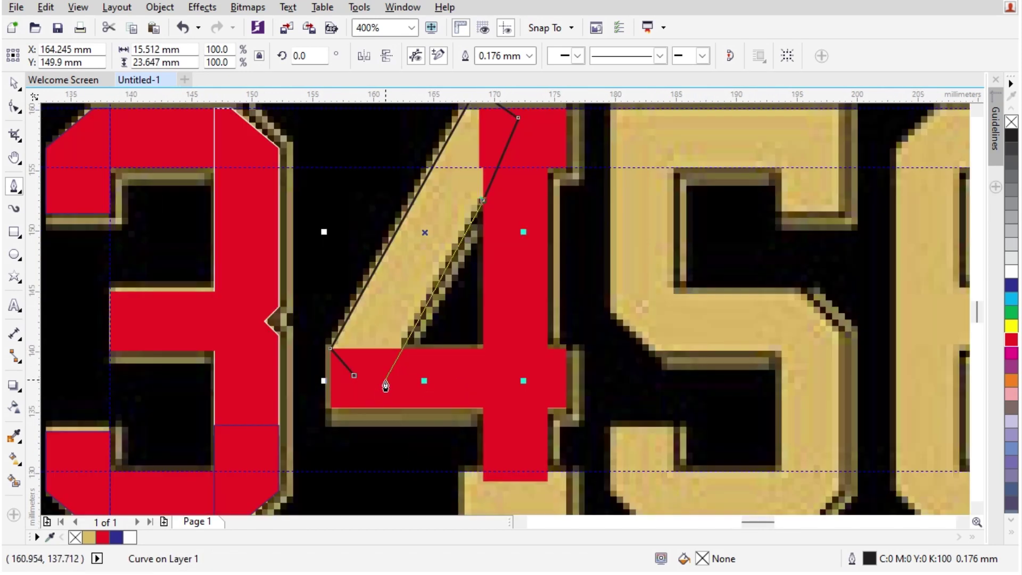
{"action": "left_click", "coordinate": [354, 376]}
Step: Trim the diagonal outline flush with the 4's top guideline using a temporary rectangle drawn above it, and remove the rectangle
{"action": "scroll", "coordinate": [410, 306], "scroll_direction": "down", "scroll_amount": 1}
{"action": "scroll", "coordinate": [525, 234], "scroll_direction": "up", "scroll_amount": 2}
{"action": "key", "text": "F5"}
{"action": "left_click", "coordinate": [13, 232]}
{"action": "scroll", "coordinate": [501, 238], "scroll_direction": "down", "scroll_amount": 1}
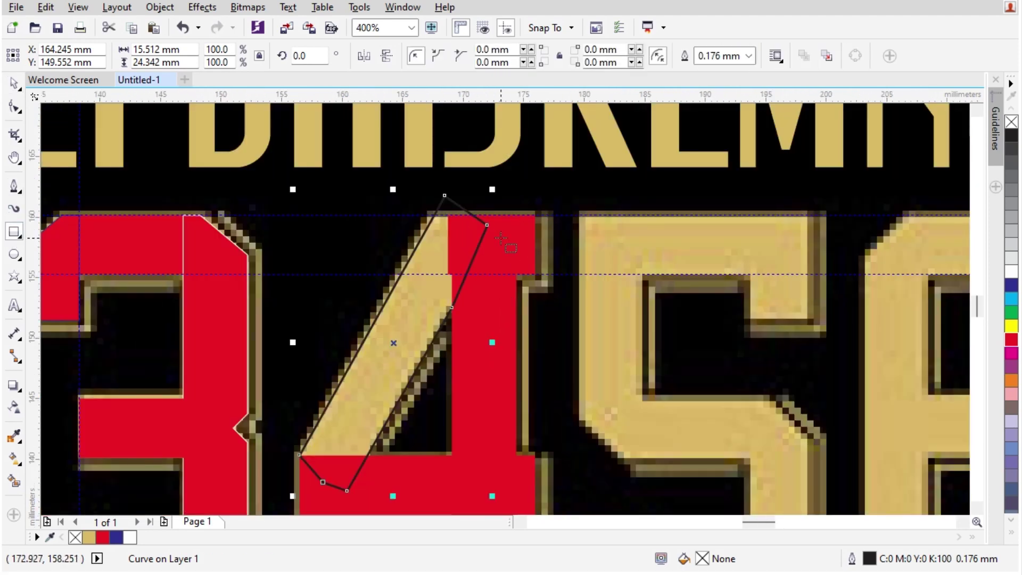
{"action": "left_click_drag", "start_coordinate": [517, 215], "coordinate": [404, 167]}
{"action": "key", "text": "space"}
{"action": "left_click", "coordinate": [425, 276], "text": "shift"}
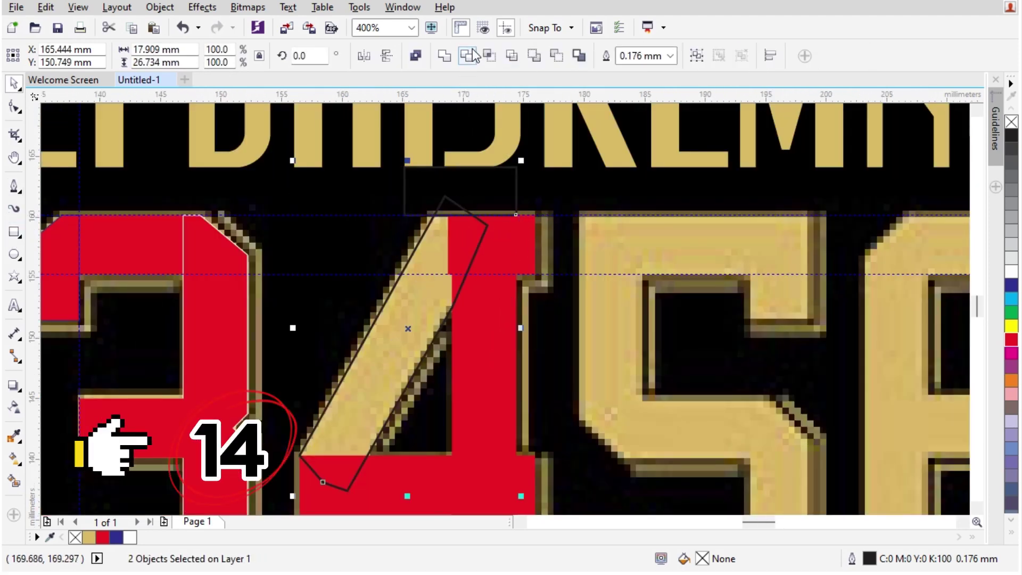
{"action": "left_click", "coordinate": [470, 55]}
{"action": "left_click", "coordinate": [479, 204]}
Step: Move the 4's red stem down and align its bottom edge with the bottom of the 3's base bar
{"action": "scroll", "coordinate": [464, 235], "scroll_direction": "down", "scroll_amount": 1}
{"action": "scroll", "coordinate": [468, 394], "scroll_direction": "up", "scroll_amount": 1}
{"action": "left_click", "coordinate": [468, 383]}
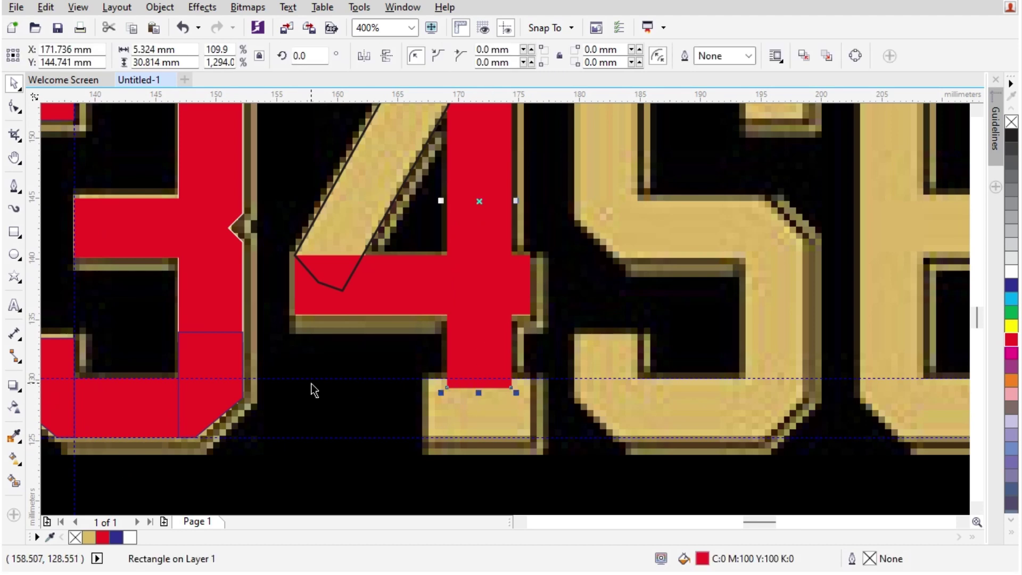
{"action": "scroll", "coordinate": [470, 333], "scroll_direction": "up", "scroll_amount": 1}
{"action": "left_click_drag", "start_coordinate": [470, 333], "coordinate": [470, 390]}
{"action": "scroll", "coordinate": [433, 373], "scroll_direction": "down", "scroll_amount": 1}
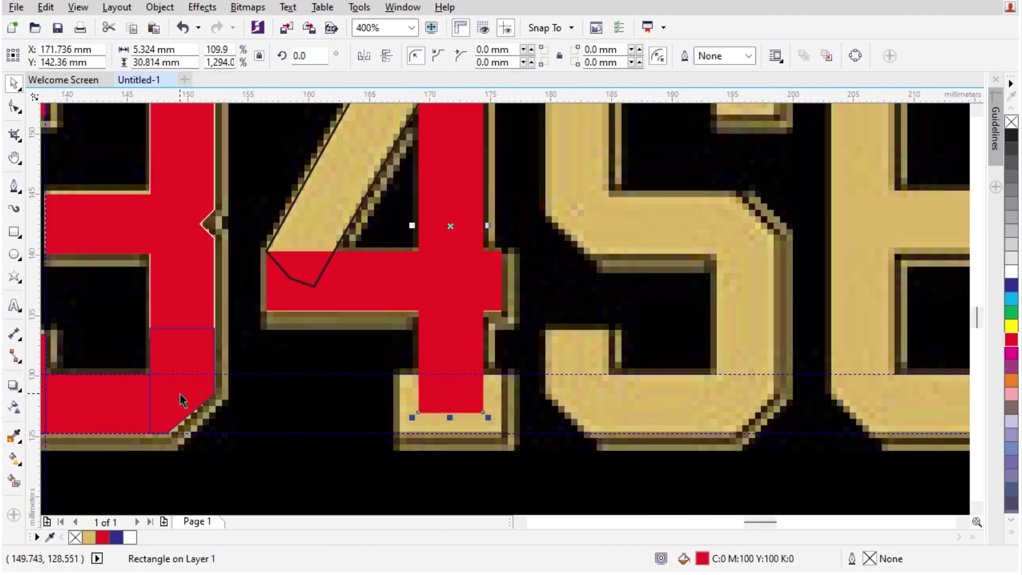
{"action": "left_click", "coordinate": [114, 409], "text": "shift"}
{"action": "key", "text": "b"}
{"action": "scroll", "coordinate": [466, 350], "scroll_direction": "down", "scroll_amount": 1}
{"action": "left_click", "coordinate": [522, 346]}
Step: Fill the 4's diagonal stroke with yellow
{"action": "scroll", "coordinate": [456, 214], "scroll_direction": "up", "scroll_amount": 1}
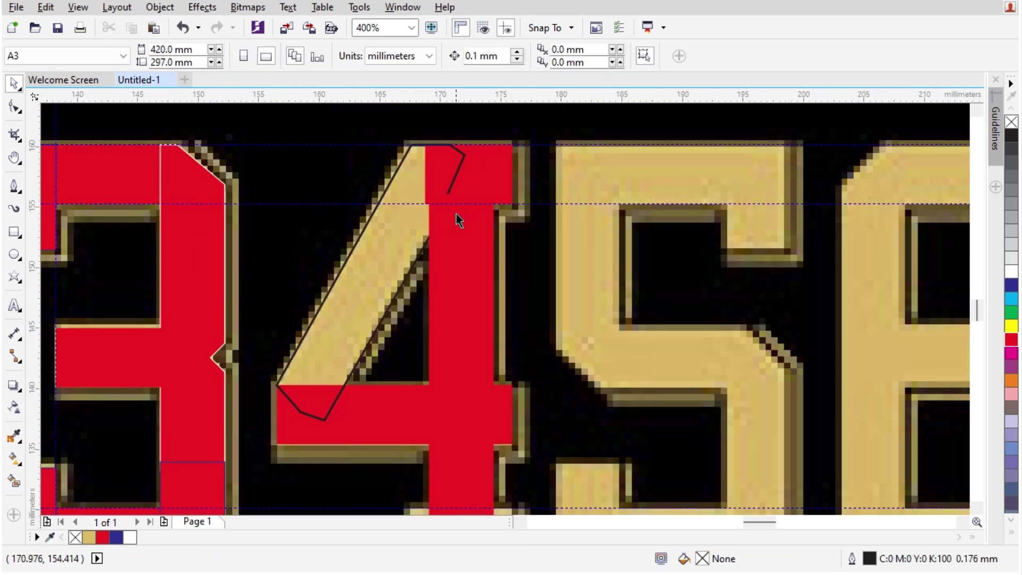
{"action": "scroll", "coordinate": [456, 212], "scroll_direction": "up", "scroll_amount": 2}
{"action": "scroll", "coordinate": [395, 217], "scroll_direction": "down", "scroll_amount": 2}
{"action": "left_click_drag", "start_coordinate": [346, 226], "coordinate": [317, 234]}
{"action": "key", "text": "ctrl+z"}
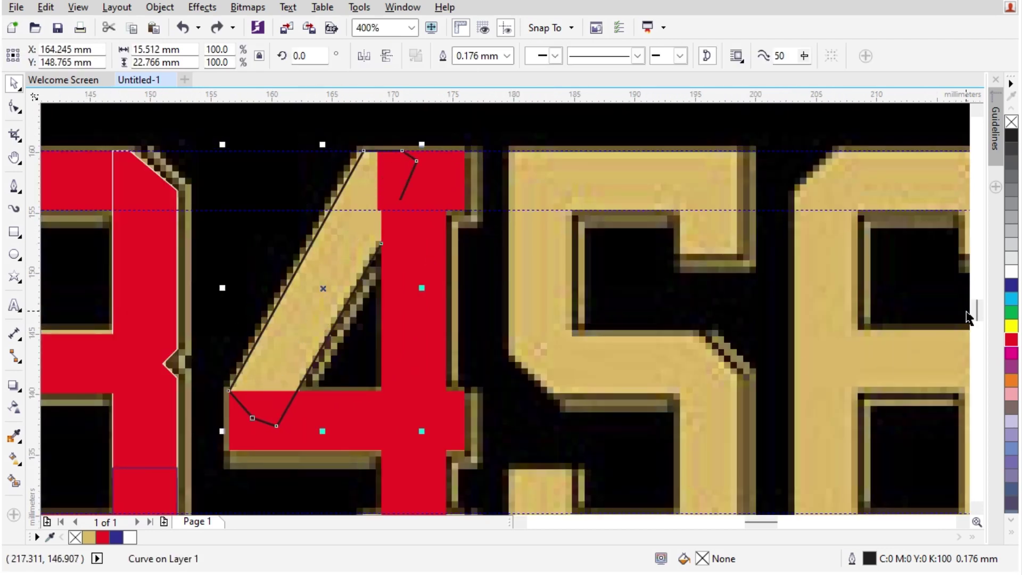
{"action": "left_click", "coordinate": [1010, 325]}
{"action": "scroll", "coordinate": [671, 241], "scroll_direction": "down", "scroll_amount": 1}
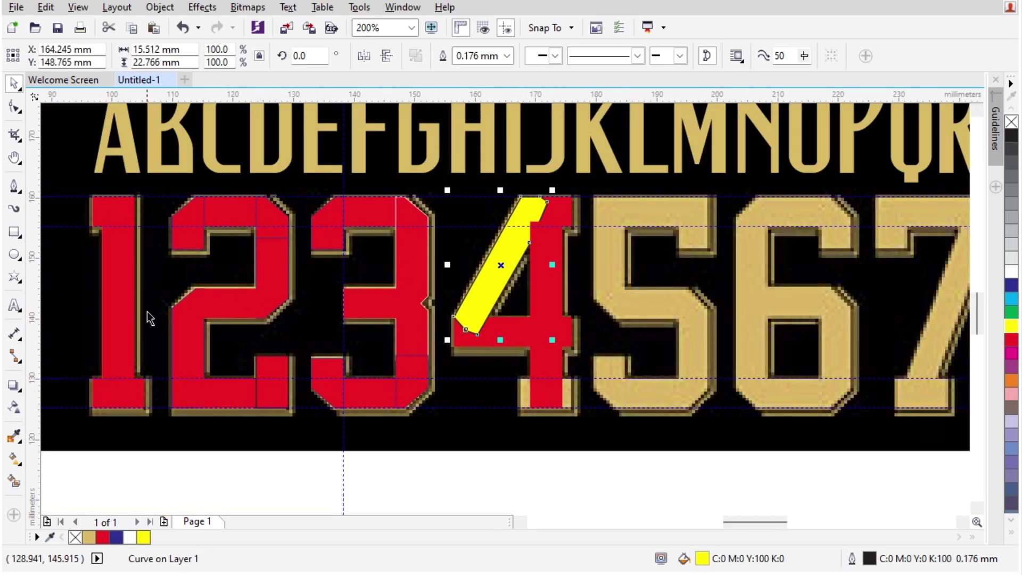
Step: Copy the 1's red foot block to the base of the 4 and centre it on the stem
{"action": "left_click", "coordinate": [554, 399]}
{"action": "left_click", "coordinate": [547, 366], "text": "shift"}
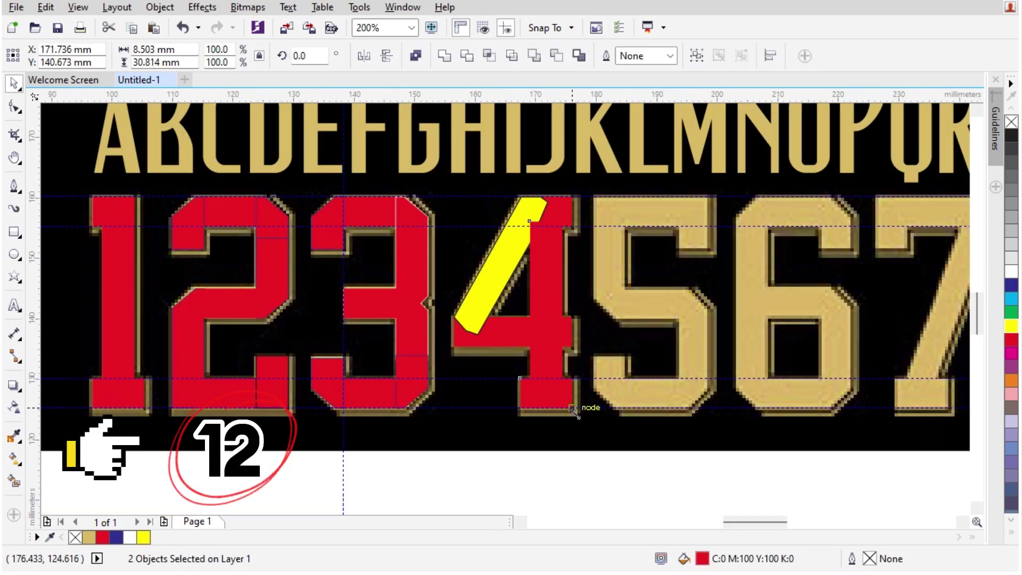
{"action": "scroll", "coordinate": [644, 263], "scroll_direction": "up", "scroll_amount": 1}
{"action": "scroll", "coordinate": [644, 257], "scroll_direction": "down", "scroll_amount": 1}
{"action": "key", "text": "Escape"}
Step: Copy the red top bar onto the top of the 5 and stretch it to 18.407 mm wide
{"action": "scroll", "coordinate": [589, 245], "scroll_direction": "up", "scroll_amount": 1}
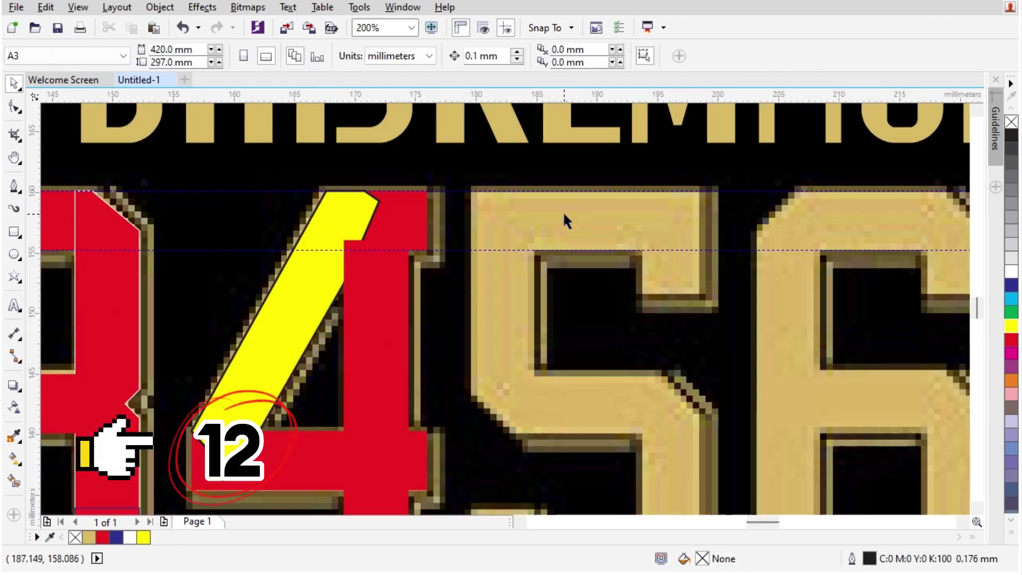
{"action": "scroll", "coordinate": [435, 220], "scroll_direction": "down", "scroll_amount": 1}
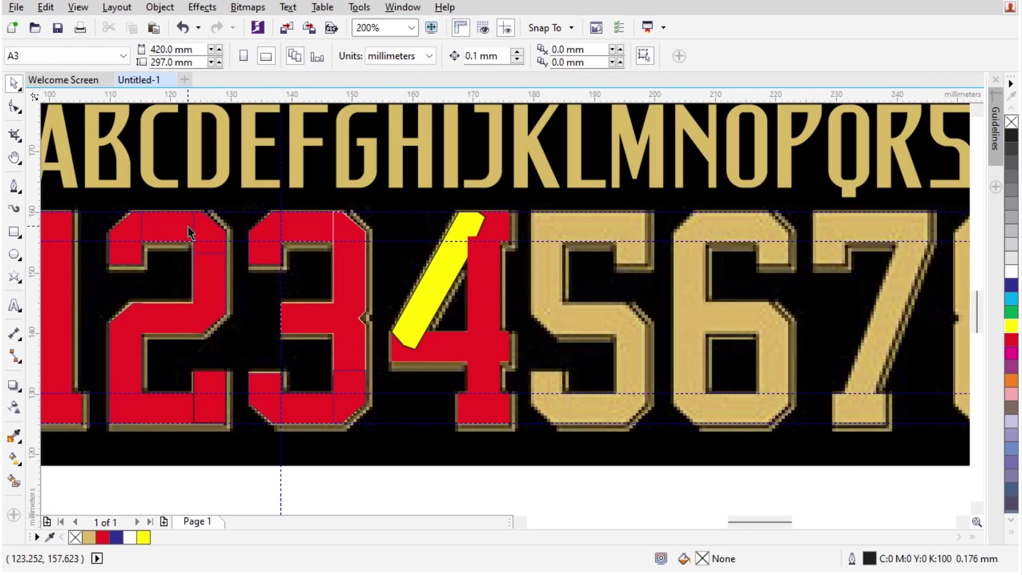
{"action": "scroll", "coordinate": [525, 236], "scroll_direction": "up", "scroll_amount": 1}
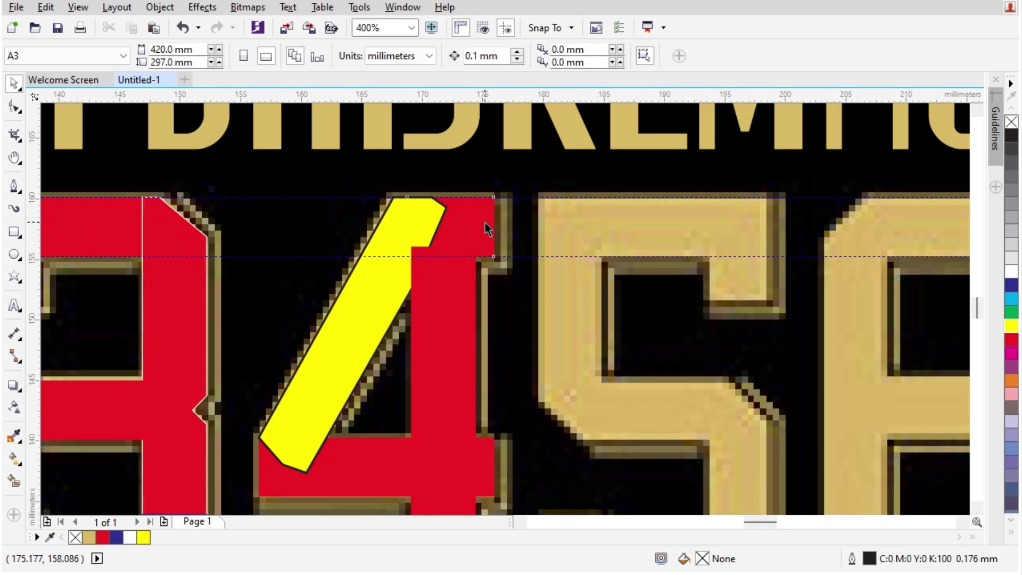
{"action": "left_click", "coordinate": [617, 223]}
{"action": "left_click_drag", "start_coordinate": [618, 224], "coordinate": [771, 248]}
{"action": "scroll", "coordinate": [774, 260], "scroll_direction": "up", "scroll_amount": 1}
Step: Copy the 2's upper-left chamfered piece onto the 5's upper-right serif and align it to the right end of the top bar
{"action": "scroll", "coordinate": [591, 281], "scroll_direction": "down", "scroll_amount": 2}
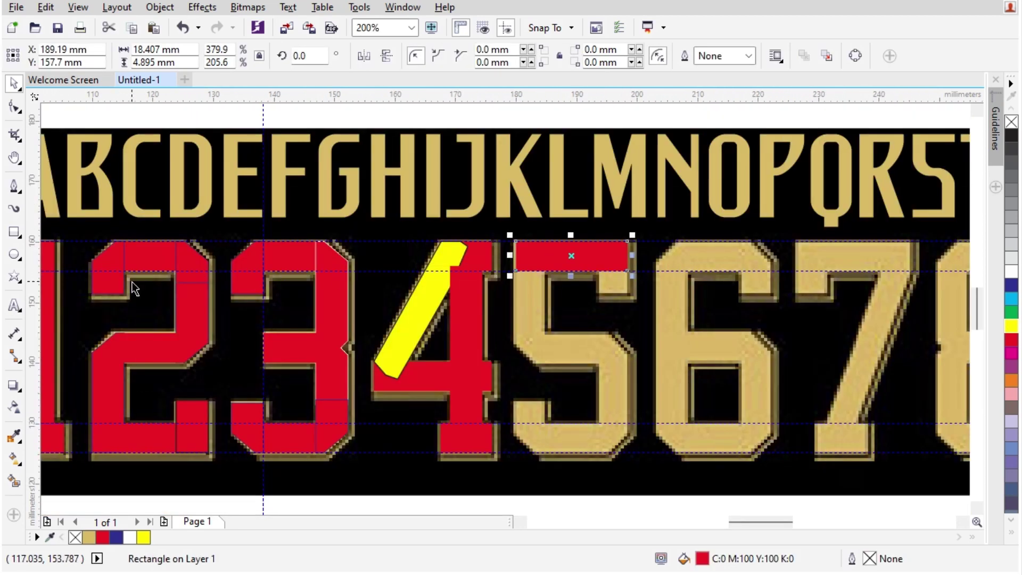
{"action": "left_click_drag", "start_coordinate": [124, 290], "coordinate": [620, 282]}
{"action": "right_click", "coordinate": [621, 281]}
{"action": "scroll", "coordinate": [627, 275], "scroll_direction": "up", "scroll_amount": 2}
{"action": "left_click", "coordinate": [477, 208], "text": "shift"}
{"action": "key", "text": "r"}
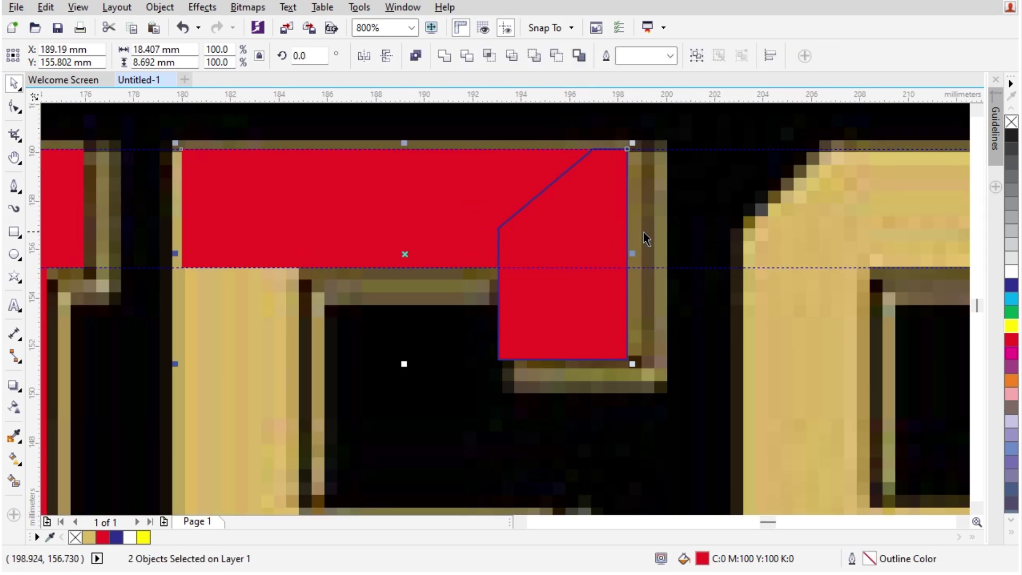
Step: Copy the chamfered piece down to the bend of the 5's left stem and align it to the left end of the top bar
{"action": "scroll", "coordinate": [645, 233], "scroll_direction": "down", "scroll_amount": 1}
{"action": "left_click", "coordinate": [502, 258]}
{"action": "scroll", "coordinate": [473, 261], "scroll_direction": "up", "scroll_amount": 1}
{"action": "scroll", "coordinate": [605, 272], "scroll_direction": "down", "scroll_amount": 1}
{"action": "right_click", "coordinate": [549, 276]}
{"action": "left_click_drag", "start_coordinate": [664, 275], "coordinate": [529, 411]}
{"action": "left_click", "coordinate": [502, 224], "text": "shift"}
{"action": "key", "text": "l"}
{"action": "left_click", "coordinate": [566, 284]}
Step: Add a horizontal guideline at 145.011 mm along the top edge of the 3's middle bar
{"action": "scroll", "coordinate": [586, 258], "scroll_direction": "down", "scroll_amount": 1}
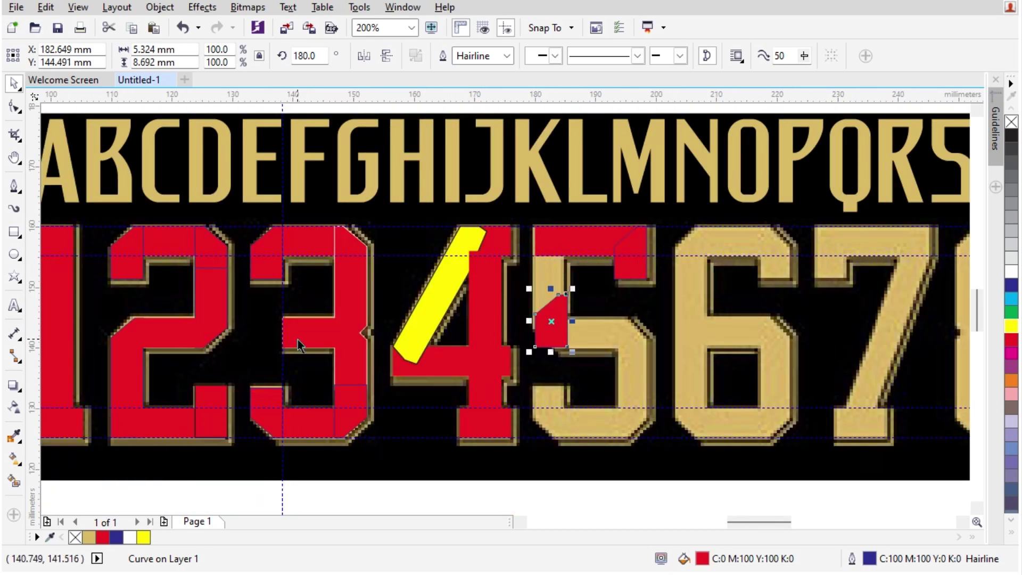
{"action": "left_click", "coordinate": [298, 343]}
{"action": "scroll", "coordinate": [298, 344], "scroll_direction": "up", "scroll_amount": 3}
{"action": "left_click", "coordinate": [430, 171]}
{"action": "scroll", "coordinate": [430, 172], "scroll_direction": "down", "scroll_amount": 2}
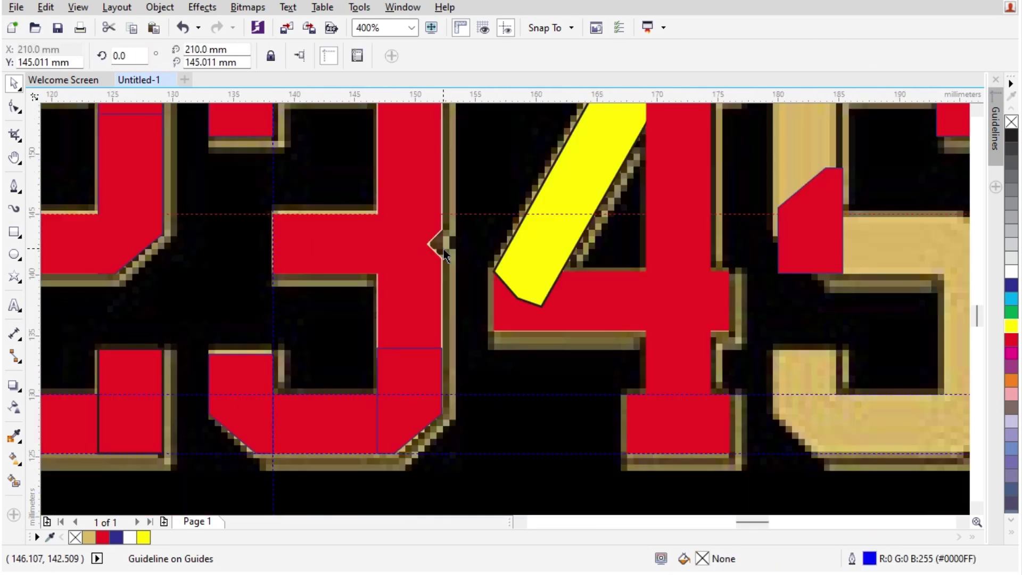
Step: Mirror the 5's left chamfered piece vertically so its chamfer follows the lower-left corner of the bend
{"action": "scroll", "coordinate": [541, 235], "scroll_direction": "down", "scroll_amount": 1}
{"action": "scroll", "coordinate": [758, 224], "scroll_direction": "up", "scroll_amount": 1}
{"action": "scroll", "coordinate": [505, 256], "scroll_direction": "up", "scroll_amount": 1}
{"action": "left_click", "coordinate": [505, 257]}
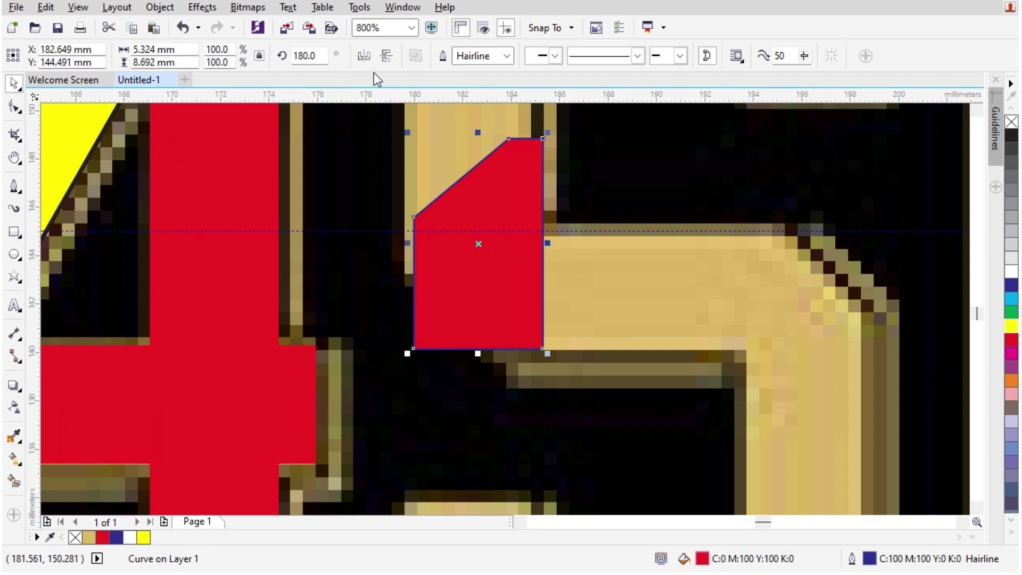
{"action": "left_click", "coordinate": [364, 56]}
{"action": "left_click", "coordinate": [386, 56]}
{"action": "left_click", "coordinate": [365, 57]}
Step: Stretch the top nodes of the 5's left chamfered piece upward to overlap the top bar
{"action": "scroll", "coordinate": [469, 273], "scroll_direction": "up", "scroll_amount": 1}
{"action": "scroll", "coordinate": [469, 273], "scroll_direction": "down", "scroll_amount": 3}
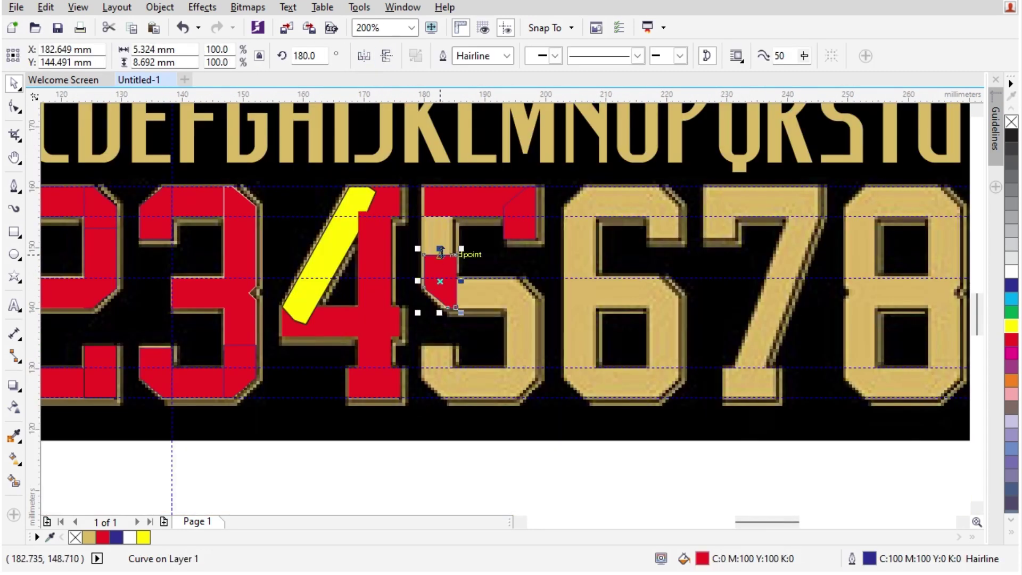
{"action": "scroll", "coordinate": [404, 276], "scroll_direction": "up", "scroll_amount": 1}
{"action": "key", "text": "F10"}
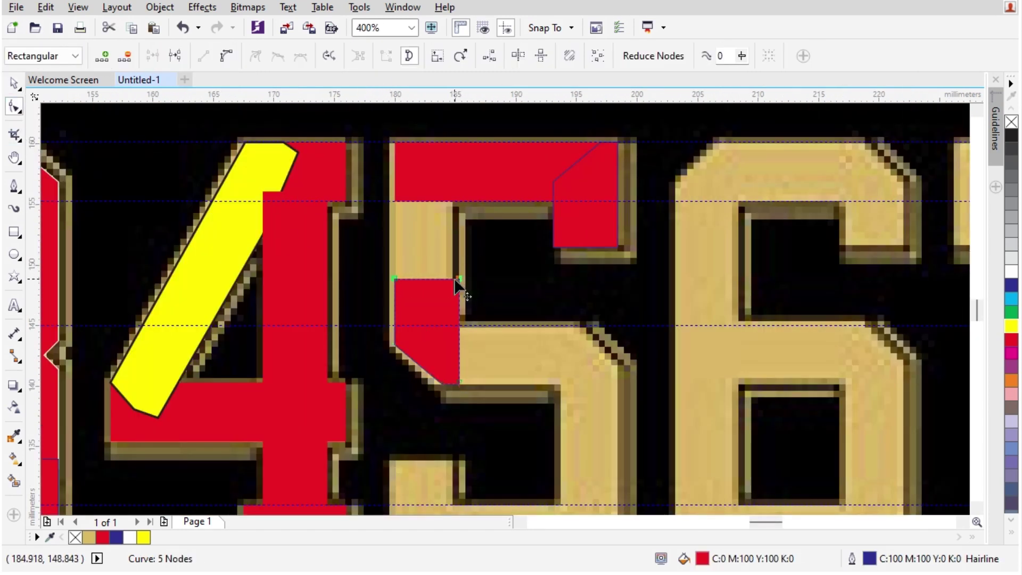
{"action": "left_click_drag", "start_coordinate": [455, 280], "coordinate": [457, 171]}
Step: Shift the 5's top bar and left stem piece together slightly left to match the reference edge
{"action": "key", "text": "space"}
{"action": "left_click", "coordinate": [510, 170], "text": "shift"}
{"action": "scroll", "coordinate": [408, 331], "scroll_direction": "up", "scroll_amount": 3}
{"action": "left_click_drag", "start_coordinate": [431, 383], "coordinate": [411, 383]}
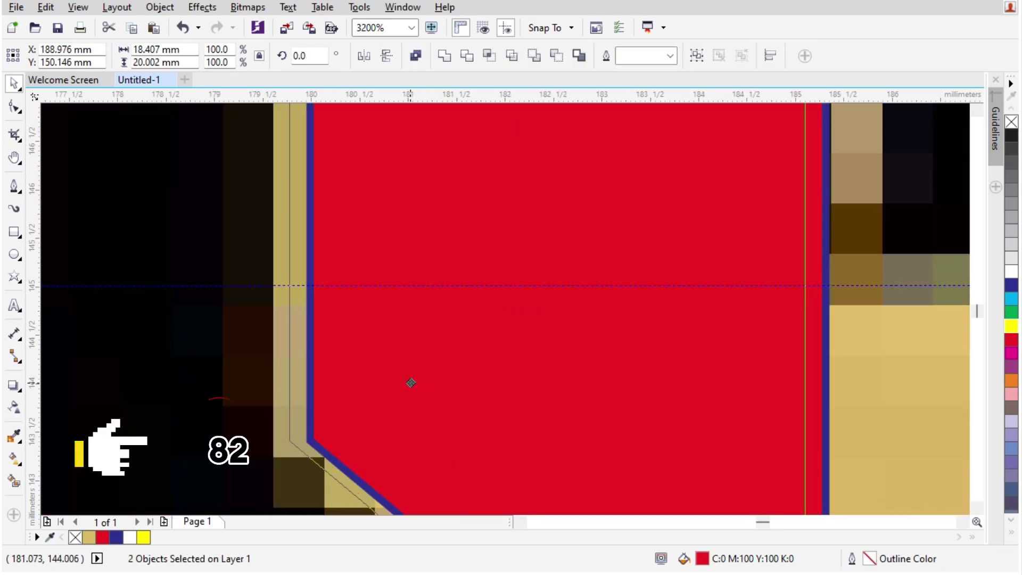
{"action": "scroll", "coordinate": [410, 383], "scroll_direction": "down", "scroll_amount": 4}
{"action": "key", "text": "Escape"}
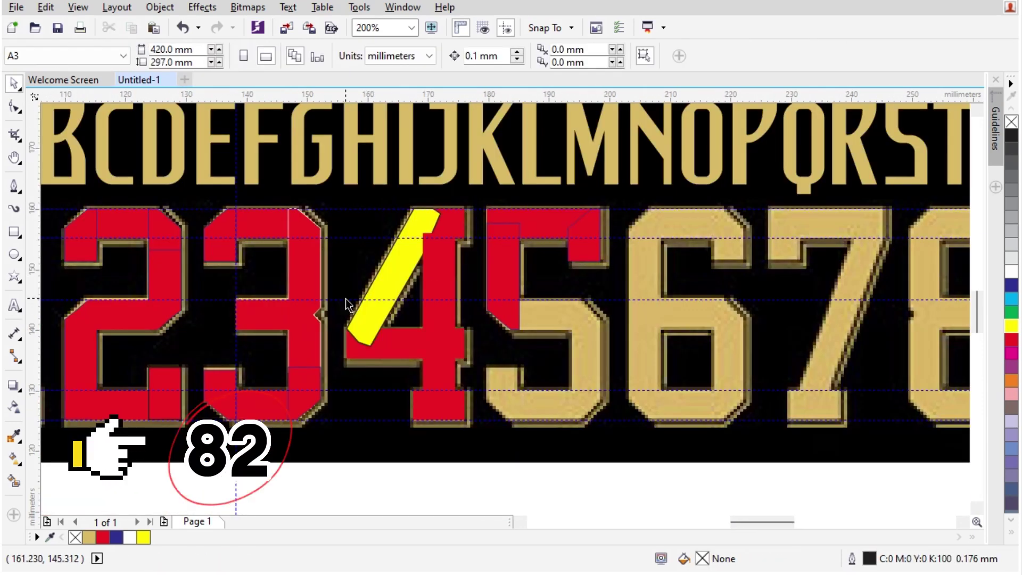
Step: Copy the 2's middle bar and lower-left stem piece onto the lower half of the 5 and mirror them horizontally
{"action": "left_click", "coordinate": [136, 307]}
{"action": "left_click", "coordinate": [78, 331], "text": "shift"}
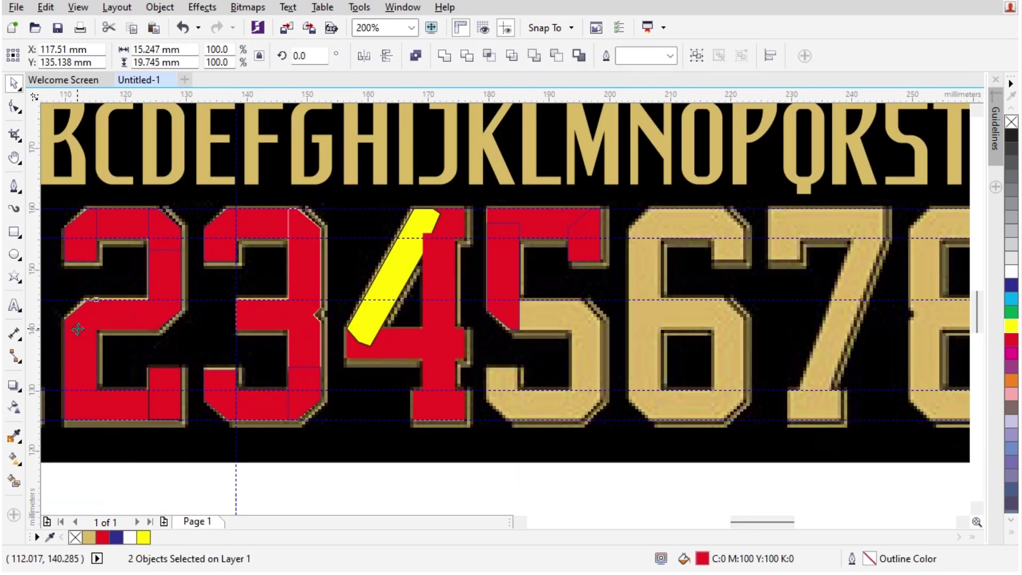
{"action": "left_click_drag", "start_coordinate": [77, 329], "coordinate": [554, 330]}
{"action": "scroll", "coordinate": [573, 352], "scroll_direction": "up", "scroll_amount": 1}
{"action": "left_click", "coordinate": [367, 57]}
Step: Move the 5's mirrored middle bar and stem left, group them, and align their right edge with the upper-right chamfered piece
{"action": "scroll", "coordinate": [592, 297], "scroll_direction": "up", "scroll_amount": 1}
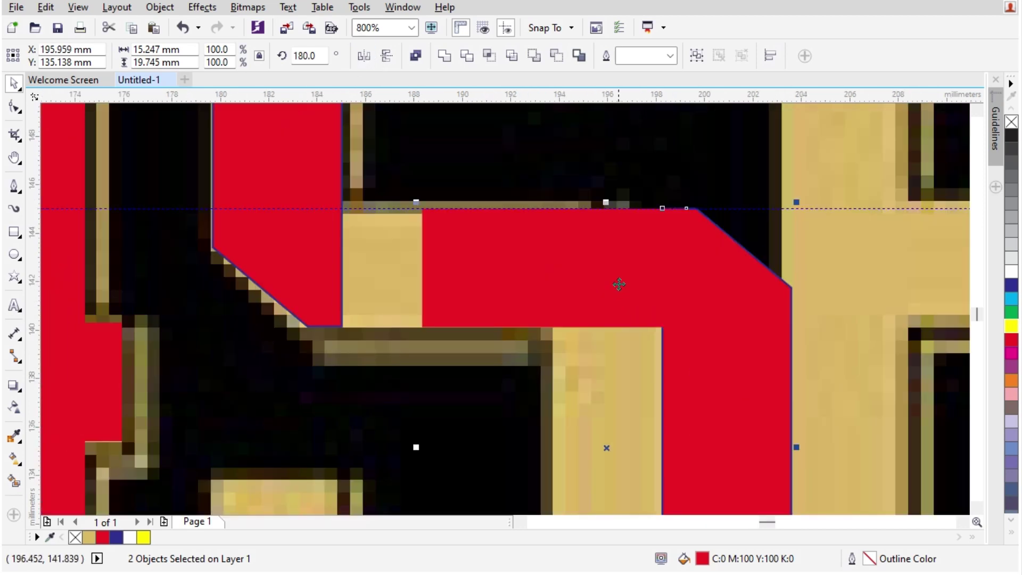
{"action": "left_click_drag", "start_coordinate": [622, 284], "coordinate": [470, 282]}
{"action": "scroll", "coordinate": [506, 330], "scroll_direction": "down", "scroll_amount": 1}
{"action": "key", "text": "ctrl+g"}
{"action": "left_click", "coordinate": [579, 177], "text": "shift"}
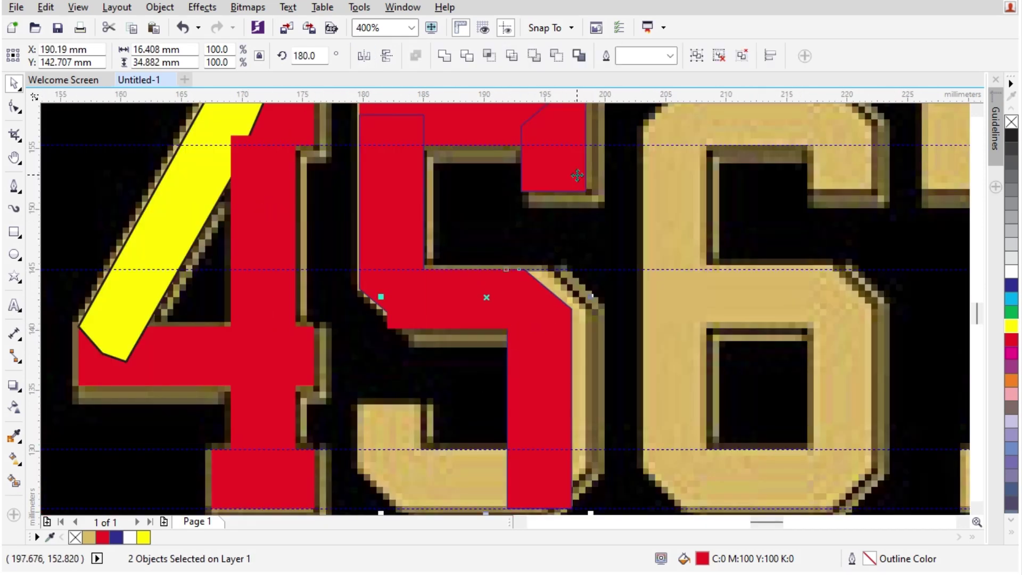
{"action": "key", "text": "r"}
{"action": "left_click", "coordinate": [632, 243]}
{"action": "left_click", "coordinate": [475, 314]}
{"action": "scroll", "coordinate": [474, 314], "scroll_direction": "down", "scroll_amount": 2}
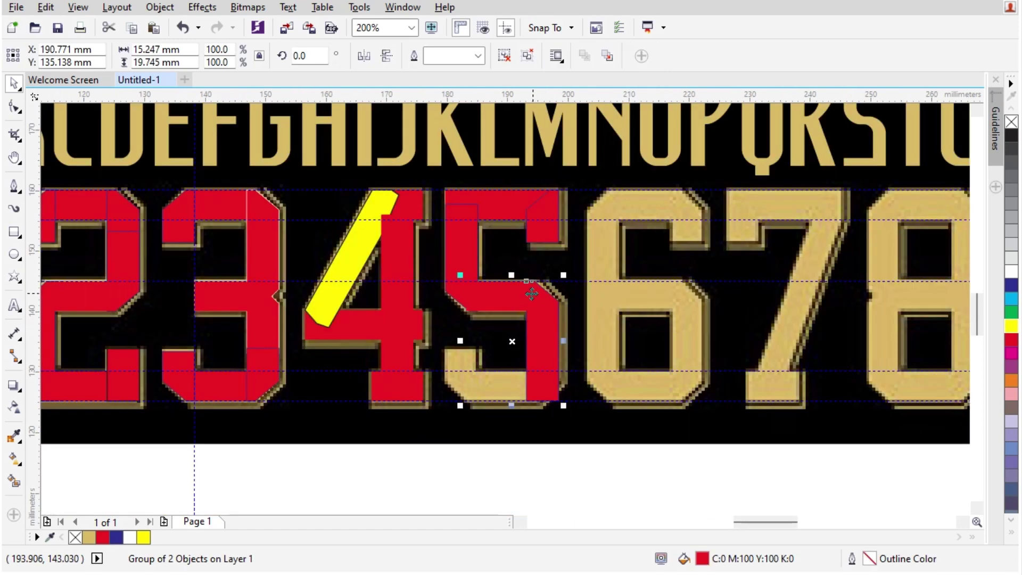
Step: Convert the 5's middle bar to curves and move its lower-left node right so it stays inside the left stem's chamfer
{"action": "scroll", "coordinate": [474, 314], "scroll_direction": "up", "scroll_amount": 2}
{"action": "left_click", "coordinate": [24, 108]}
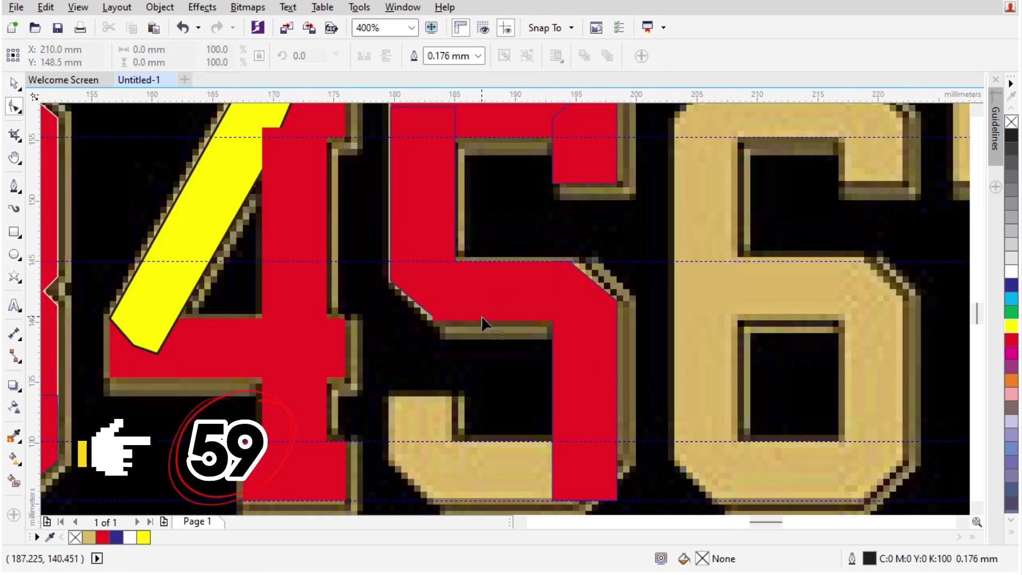
{"action": "left_click", "coordinate": [455, 301]}
{"action": "scroll", "coordinate": [445, 316], "scroll_direction": "up", "scroll_amount": 2}
{"action": "key", "text": "ctrl+q"}
{"action": "left_click_drag", "start_coordinate": [395, 330], "coordinate": [438, 330]}
{"action": "key", "text": "space"}
Step: Copy the 3's grouped lower curve onto the bottom of the 5 and align its right edge with the 5's right stem
{"action": "scroll", "coordinate": [436, 302], "scroll_direction": "down", "scroll_amount": 3}
{"action": "scroll", "coordinate": [543, 299], "scroll_direction": "down", "scroll_amount": 1}
{"action": "scroll", "coordinate": [408, 345], "scroll_direction": "up", "scroll_amount": 1}
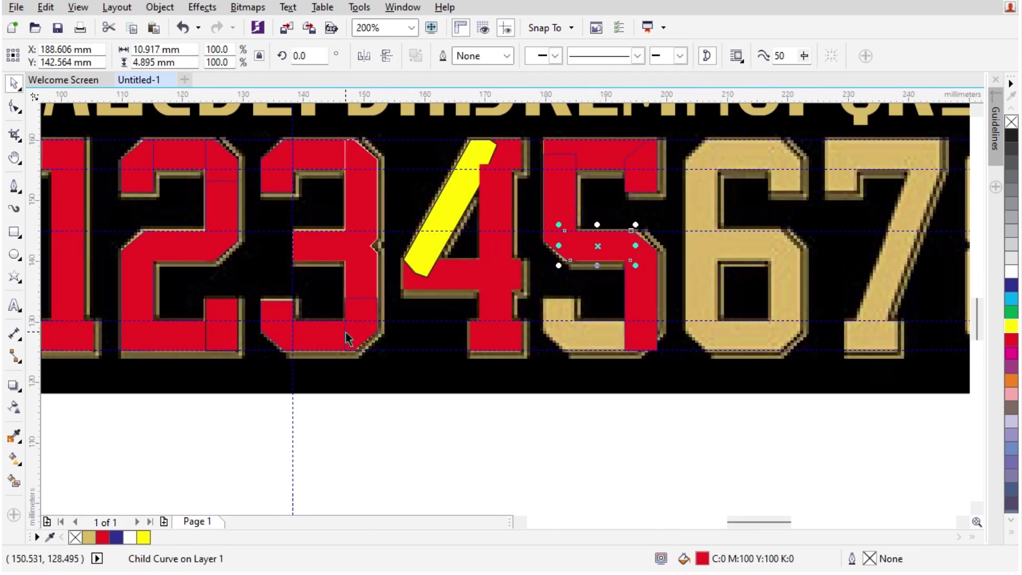
{"action": "left_click_drag", "start_coordinate": [277, 352], "coordinate": [548, 351]}
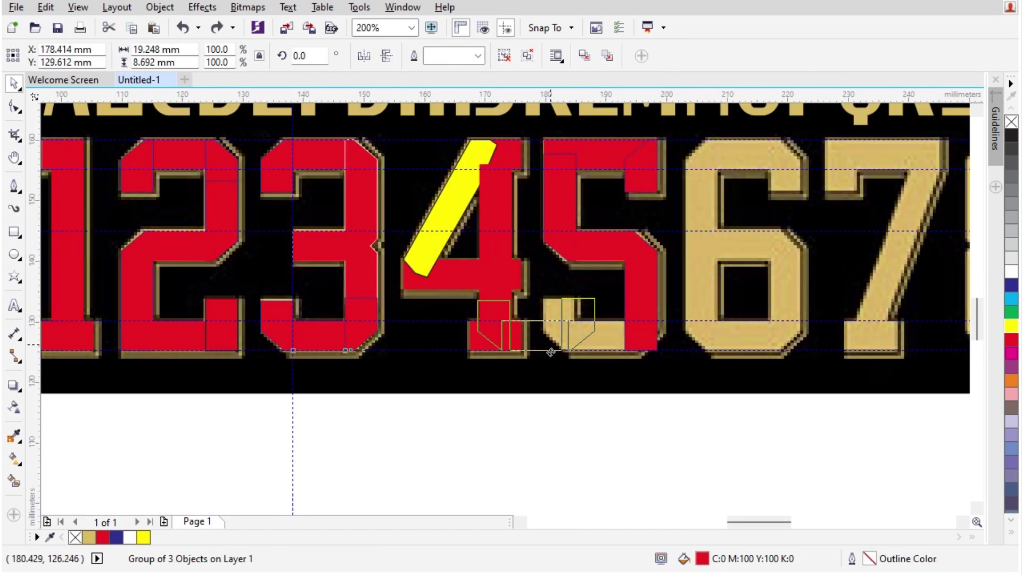
{"action": "scroll", "coordinate": [644, 316], "scroll_direction": "up", "scroll_amount": 1}
{"action": "left_click", "coordinate": [644, 311], "text": "shift"}
{"action": "key", "text": "c"}
{"action": "left_click", "coordinate": [671, 426]}
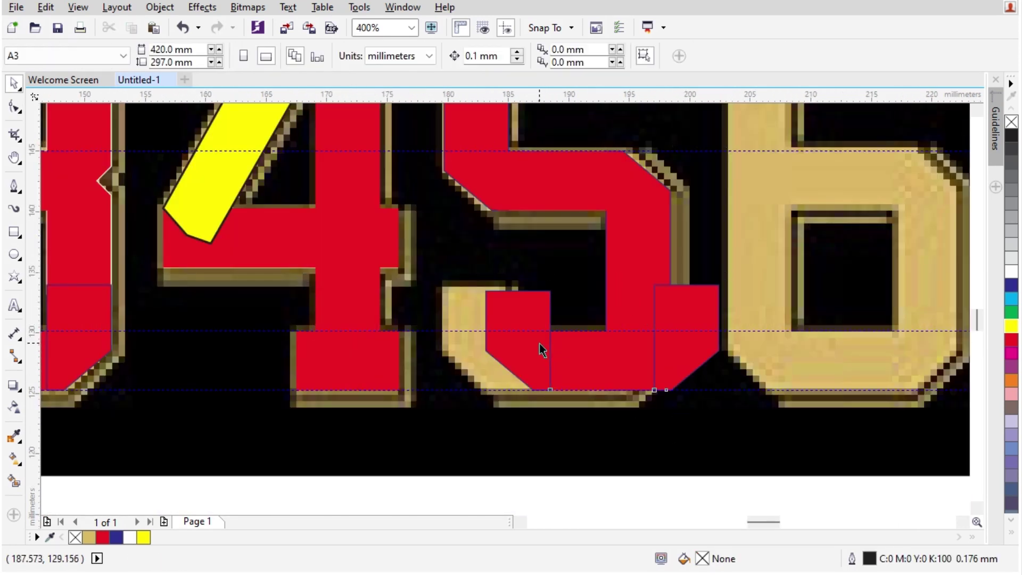
{"action": "left_click", "coordinate": [539, 343]}
{"action": "left_click", "coordinate": [666, 232], "text": "shift"}
{"action": "key", "text": "r"}
{"action": "left_click", "coordinate": [717, 290]}
Step: Raise the bottom nodes of the 5's right stem so they clear the lower-right chamfer
{"action": "left_click", "coordinate": [632, 232]}
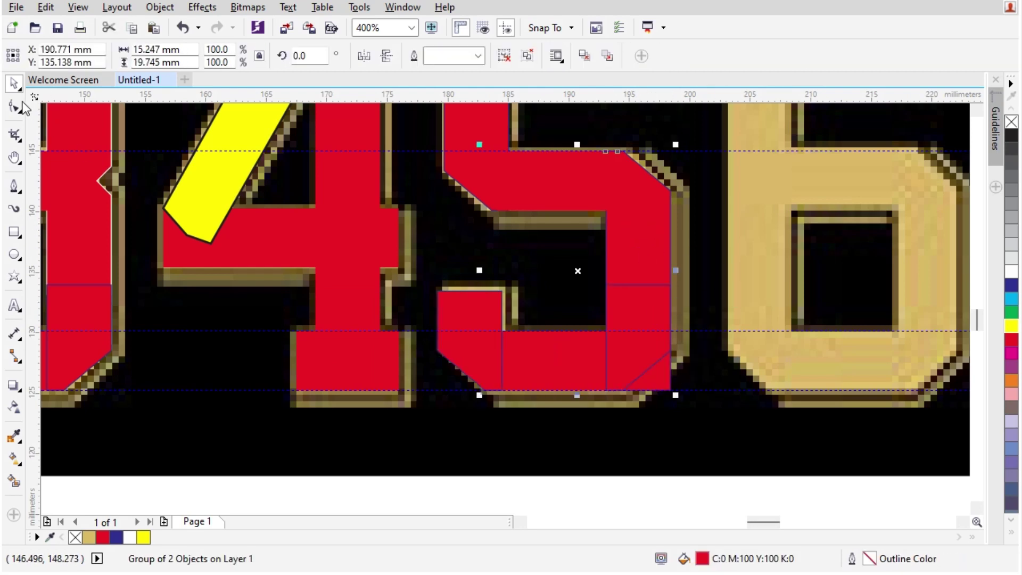
{"action": "left_click", "coordinate": [15, 106]}
{"action": "left_click", "coordinate": [655, 379]}
{"action": "left_click_drag", "start_coordinate": [704, 345], "coordinate": [607, 314]}
{"action": "key", "text": "space"}
{"action": "left_click", "coordinate": [585, 430]}
Step: Select all pieces of the finished 5 and place a copy over the 6
{"action": "scroll", "coordinate": [480, 352], "scroll_direction": "down", "scroll_amount": 2}
{"action": "mouse_move", "coordinate": [599, 416]}
{"action": "left_mouse_down"}
{"action": "mouse_move", "coordinate": [510, 259]}
{"action": "mouse_move", "coordinate": [495, 253]}
{"action": "mouse_move", "coordinate": [744, 276]}
{"action": "left_mouse_up"}
{"action": "scroll", "coordinate": [575, 277], "scroll_direction": "up", "scroll_amount": 2}
{"action": "scroll", "coordinate": [671, 281], "scroll_direction": "down", "scroll_amount": 1}
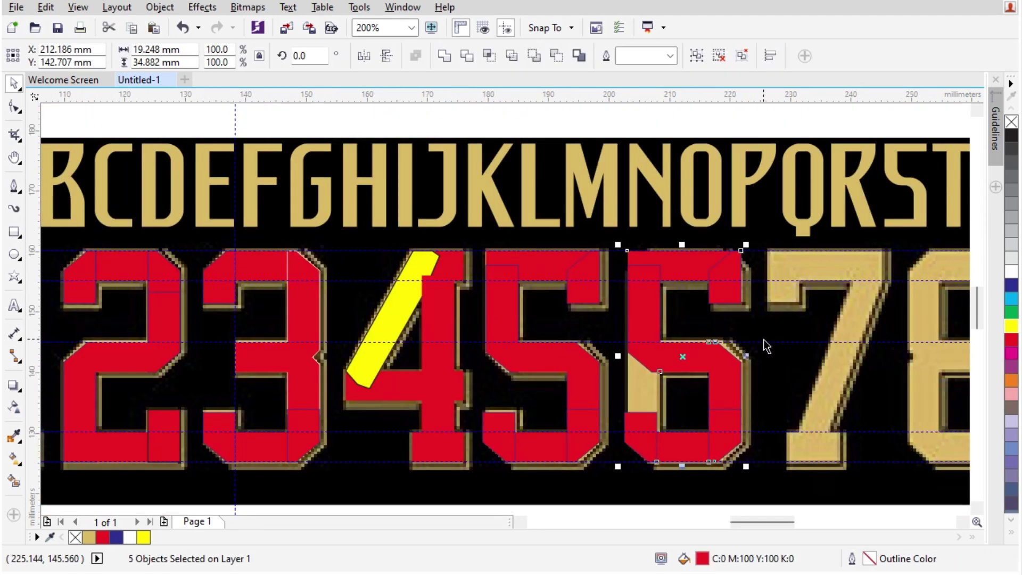
Step: Delete the upper-right chamfered piece, top bar and left stem from the copy on the 6
{"action": "left_click", "coordinate": [733, 266]}
{"action": "key", "text": "Delete"}
{"action": "left_click", "coordinate": [687, 267]}
{"action": "key", "text": "Delete"}
{"action": "left_click", "coordinate": [643, 293]}
{"action": "key", "text": "Delete"}
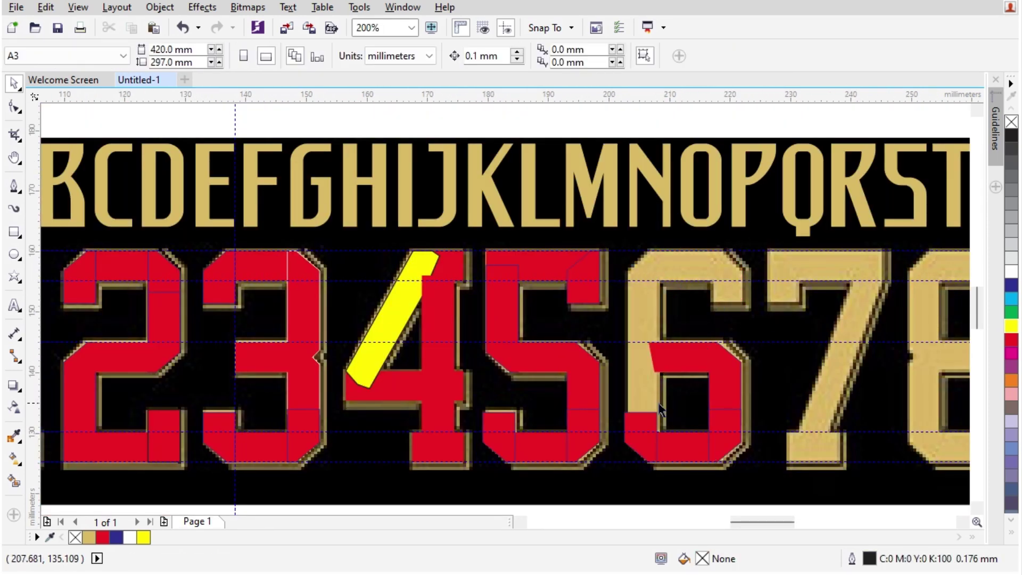
Step: Copy the 3's upper-left chamfered piece, top bar and right stem over the top of the 6 and group them
{"action": "left_click", "coordinate": [228, 270]}
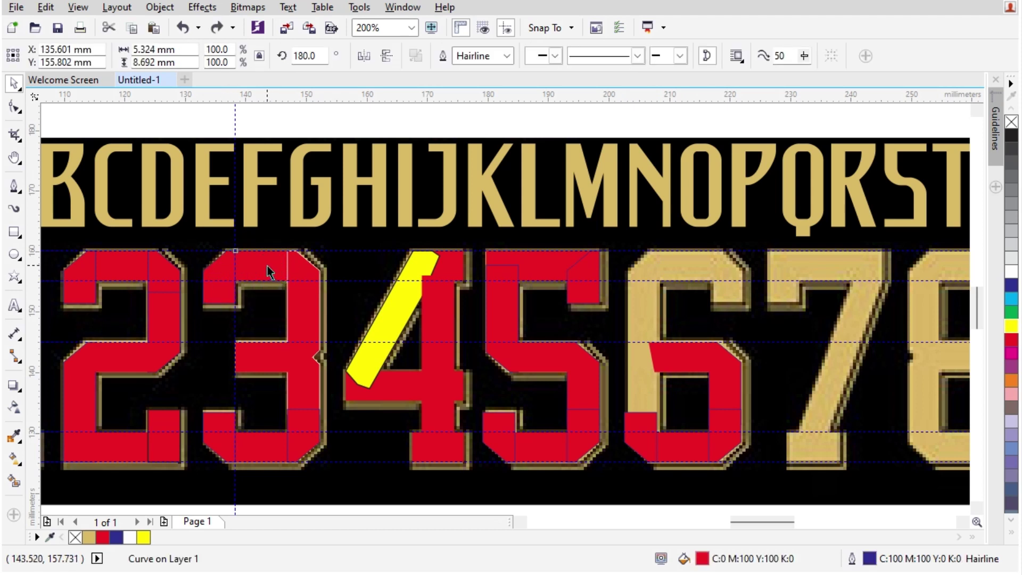
{"action": "left_click", "coordinate": [317, 303], "text": "shift"}
{"action": "left_click_drag", "start_coordinate": [754, 318], "coordinate": [761, 318]}
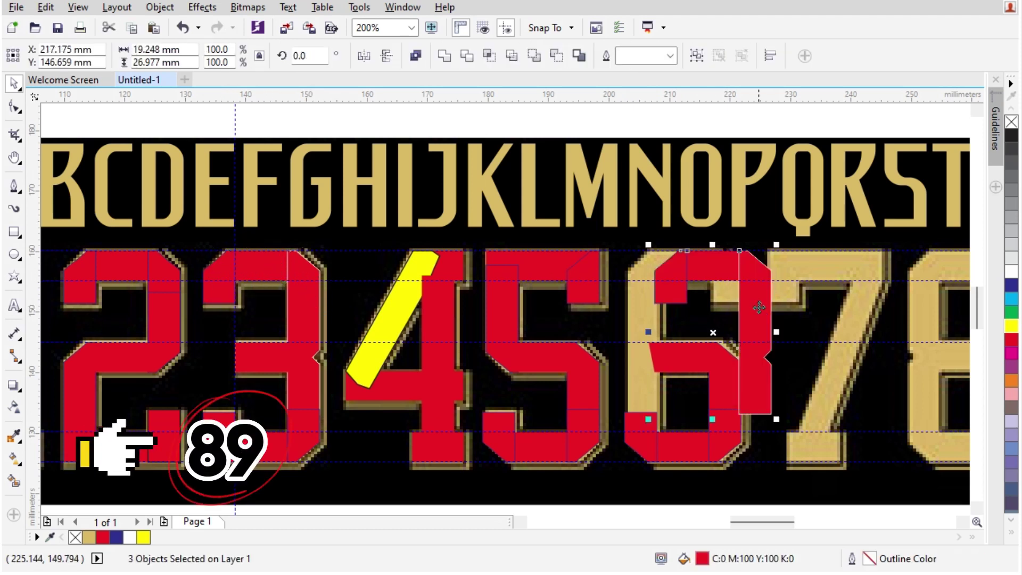
{"action": "key", "text": "ctrl+g"}
Step: Center the copied top group horizontally over the 6's lower curve and shift the pieces slightly right to match the reference
{"action": "left_click", "coordinate": [636, 419], "text": "shift"}
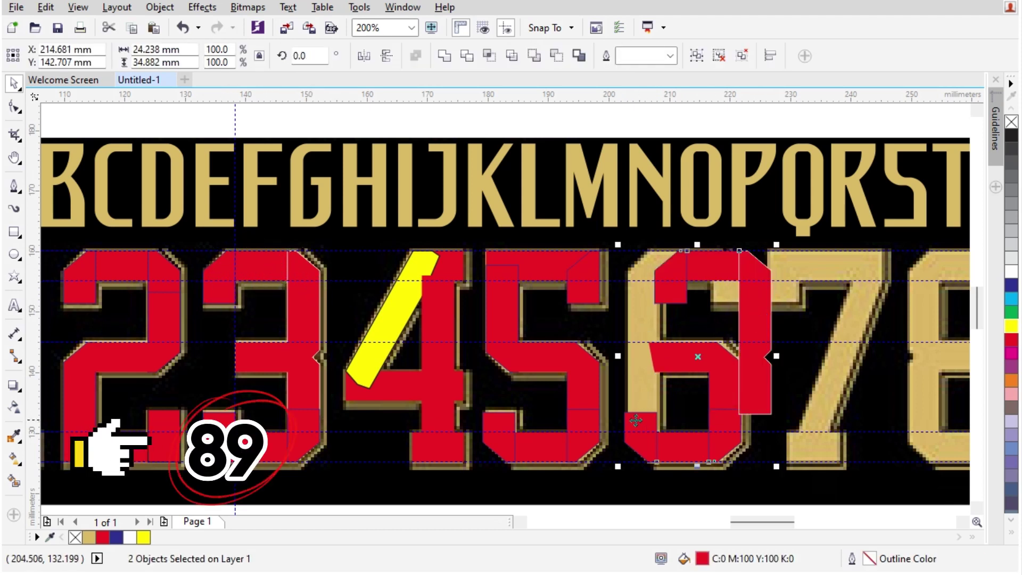
{"action": "key", "text": "c"}
{"action": "scroll", "coordinate": [646, 430], "scroll_direction": "up", "scroll_amount": 3}
{"action": "left_click_drag", "start_coordinate": [625, 384], "coordinate": [637, 381]}
{"action": "scroll", "coordinate": [574, 364], "scroll_direction": "down", "scroll_amount": 3}
Step: Delete the nodes forming the notch on the outer edge of the 6's right stem piece
{"action": "left_click", "coordinate": [746, 270]}
{"action": "scroll", "coordinate": [669, 248], "scroll_direction": "up", "scroll_amount": 1}
{"action": "left_click", "coordinate": [675, 254]}
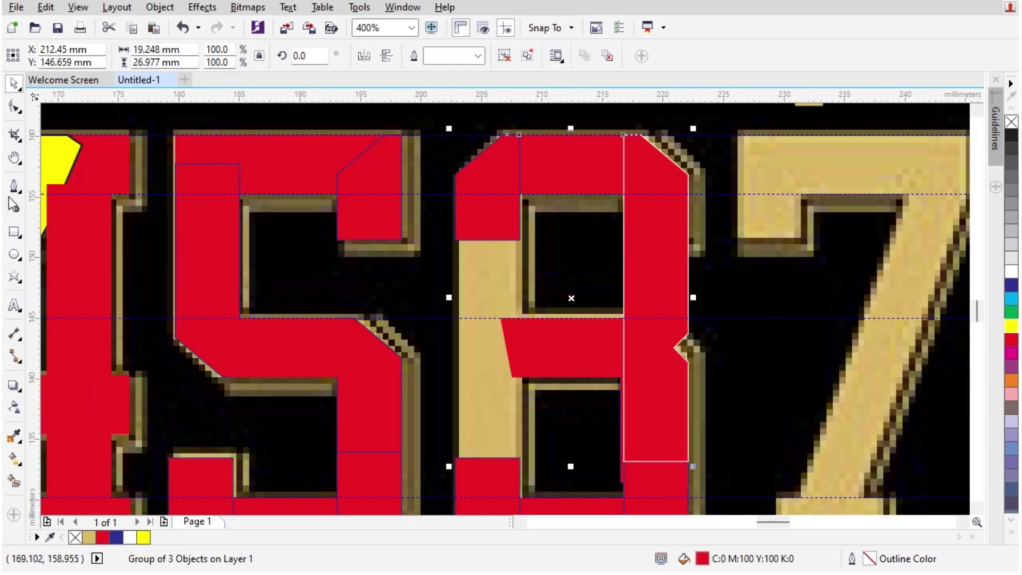
{"action": "left_click", "coordinate": [14, 231]}
{"action": "key", "text": "space"}
{"action": "left_click", "coordinate": [13, 102]}
{"action": "left_click", "coordinate": [655, 383]}
{"action": "left_click_drag", "start_coordinate": [667, 341], "coordinate": [693, 357]}
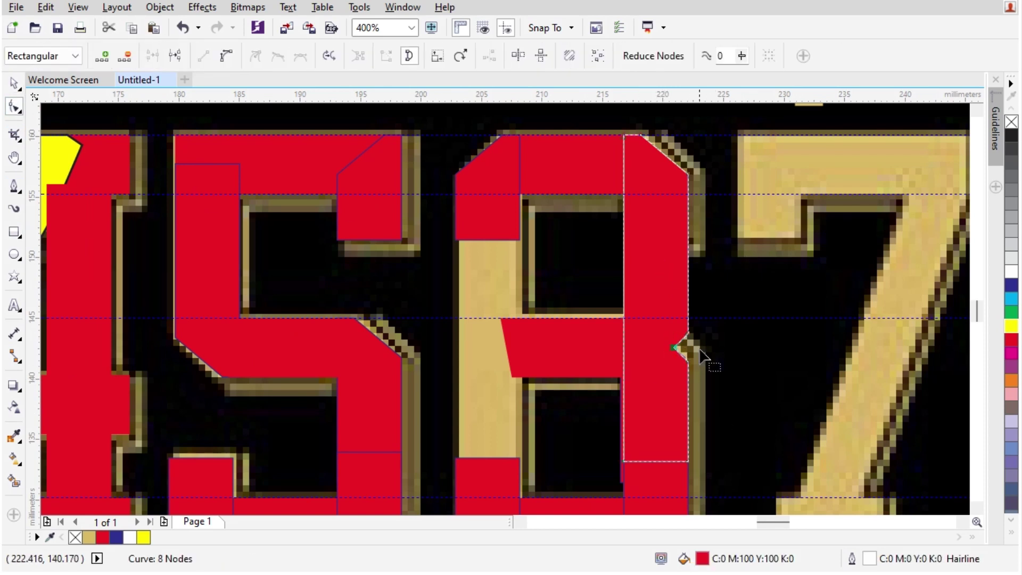
{"action": "key", "text": "Delete"}
{"action": "left_click_drag", "start_coordinate": [717, 324], "coordinate": [662, 403]}
Step: Raise the bottom nodes of the 6's right stem piece to form the short upper-right terminal
{"action": "left_click_drag", "start_coordinate": [611, 466], "coordinate": [658, 238]}
{"action": "scroll", "coordinate": [664, 225], "scroll_direction": "up", "scroll_amount": 2}
{"action": "scroll", "coordinate": [581, 275], "scroll_direction": "down", "scroll_amount": 1}
{"action": "scroll", "coordinate": [613, 268], "scroll_direction": "down", "scroll_amount": 1}
{"action": "key", "text": "space"}
{"action": "scroll", "coordinate": [280, 268], "scroll_direction": "up", "scroll_amount": 1}
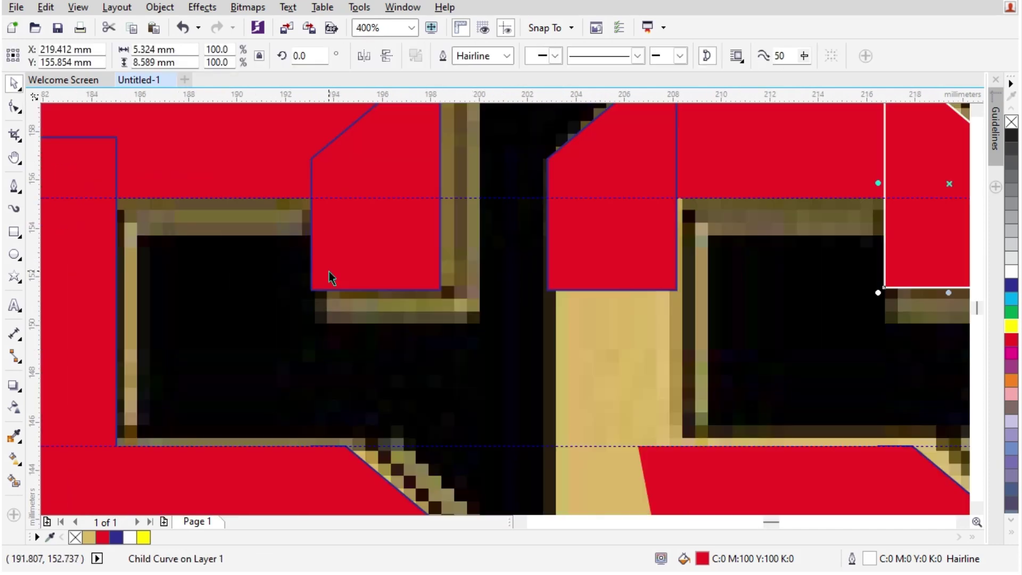
Step: Place a horizontal guideline along the bottom edge of the 5's upper-right terminal
{"action": "left_click", "coordinate": [344, 271]}
{"action": "scroll", "coordinate": [370, 278], "scroll_direction": "up", "scroll_amount": 2}
{"action": "left_click_drag", "start_coordinate": [422, 306], "coordinate": [422, 305]}
{"action": "scroll", "coordinate": [335, 289], "scroll_direction": "down", "scroll_amount": 4}
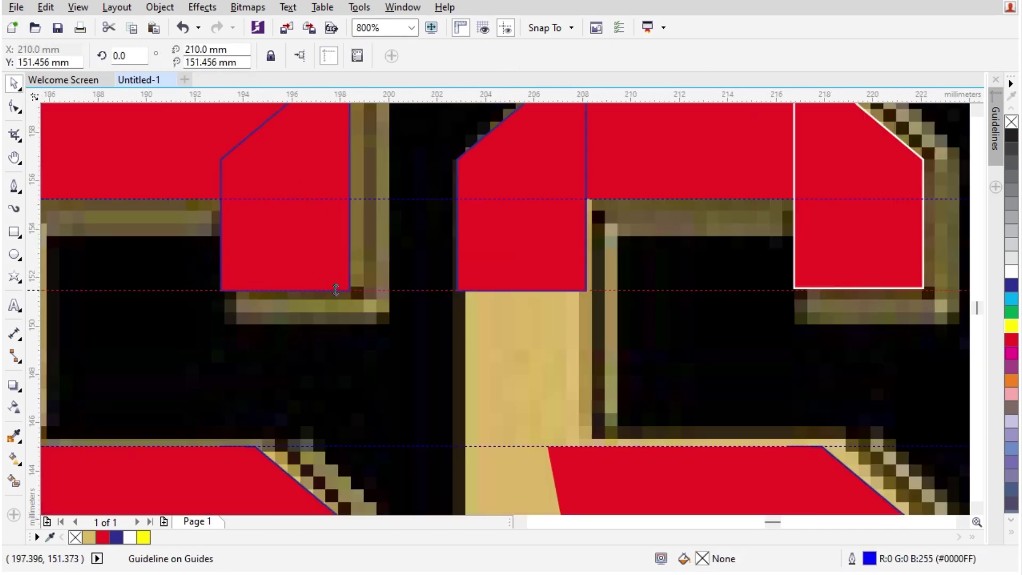
{"action": "scroll", "coordinate": [574, 299], "scroll_direction": "up", "scroll_amount": 1}
{"action": "scroll", "coordinate": [336, 251], "scroll_direction": "up", "scroll_amount": 1}
Step: Snap the bottom nodes of the 6's upper-right terminal to the new horizontal guideline
{"action": "left_click", "coordinate": [351, 260]}
{"action": "scroll", "coordinate": [337, 273], "scroll_direction": "up", "scroll_amount": 2}
{"action": "left_click", "coordinate": [14, 107]}
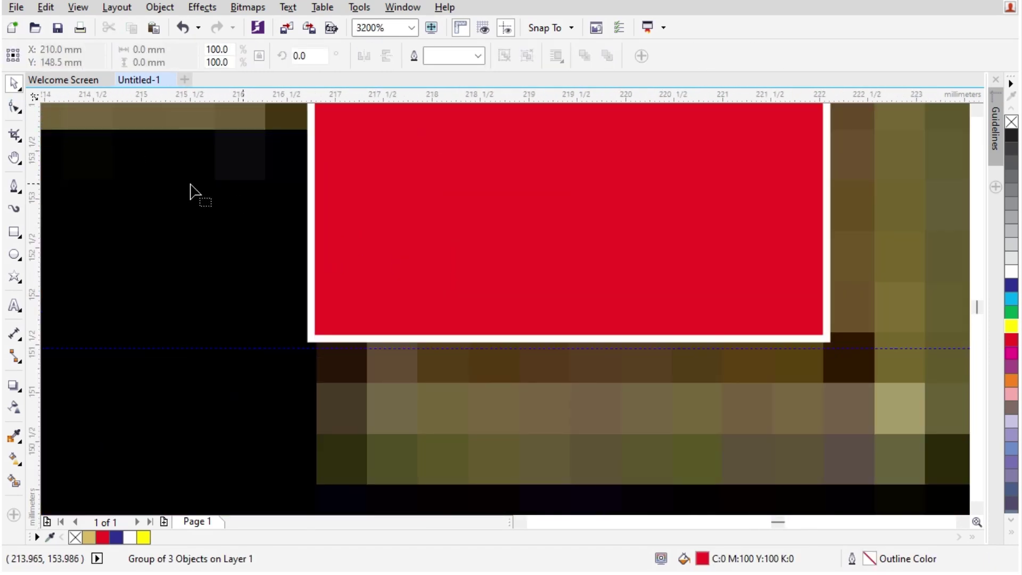
{"action": "left_click", "coordinate": [326, 234]}
{"action": "left_click_drag", "start_coordinate": [232, 292], "coordinate": [841, 414]}
{"action": "scroll", "coordinate": [313, 338], "scroll_direction": "up", "scroll_amount": 2}
{"action": "left_click_drag", "start_coordinate": [308, 342], "coordinate": [308, 381]}
{"action": "scroll", "coordinate": [545, 295], "scroll_direction": "down", "scroll_amount": 5}
{"action": "key", "text": "space"}
{"action": "key", "text": "Escape"}
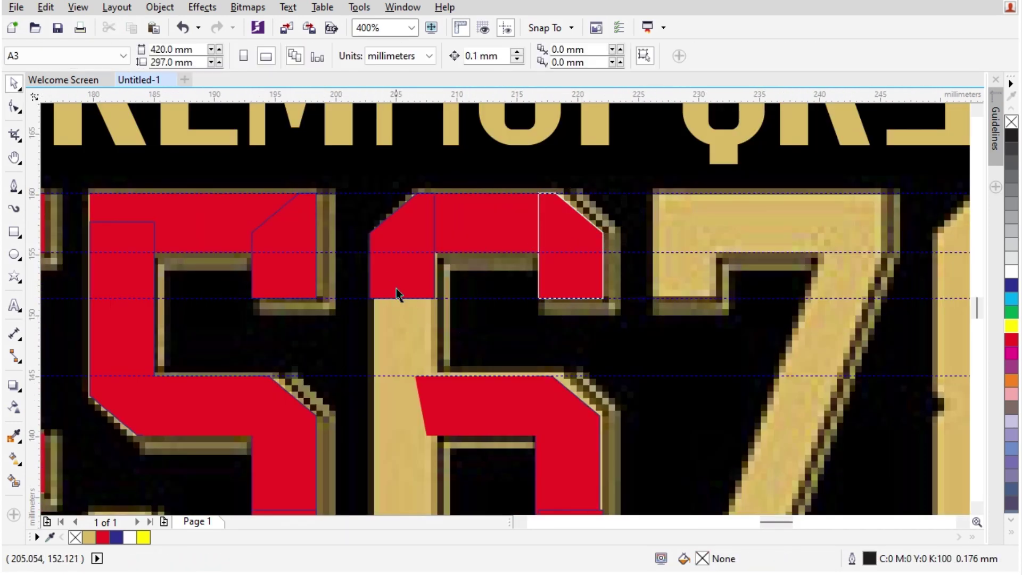
Step: Stretch the bottom nodes of the 6's upper-left chamfered piece down to overlap the lower-left corner piece, completing the left stem
{"action": "left_click", "coordinate": [380, 282], "text": "ctrl"}
{"action": "scroll", "coordinate": [220, 281], "scroll_direction": "down", "scroll_amount": 1}
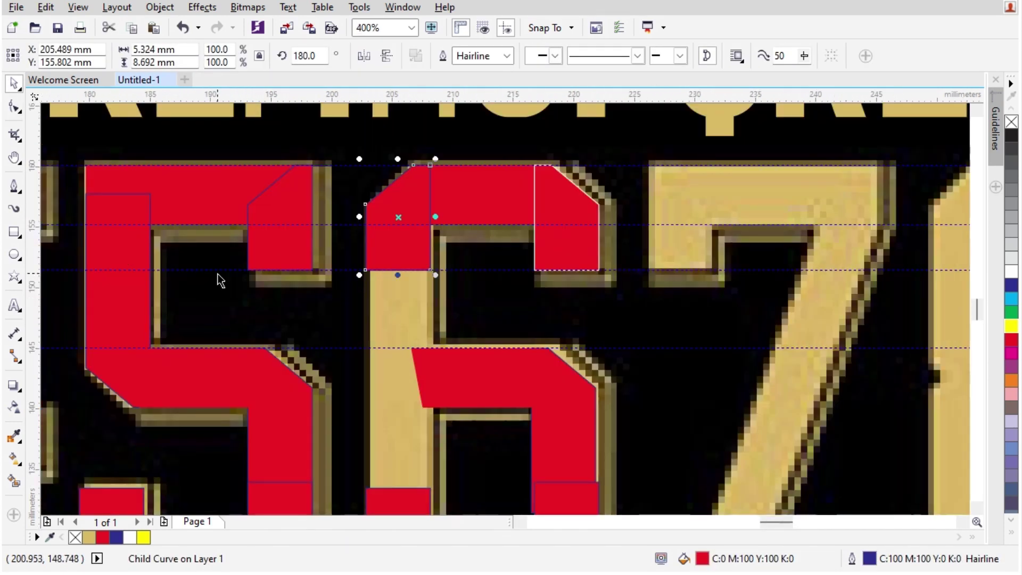
{"action": "left_click", "coordinate": [14, 105]}
{"action": "scroll", "coordinate": [326, 240], "scroll_direction": "down", "scroll_amount": 2}
{"action": "scroll", "coordinate": [456, 290], "scroll_direction": "up", "scroll_amount": 2}
{"action": "left_click_drag", "start_coordinate": [411, 229], "coordinate": [412, 459]}
{"action": "scroll", "coordinate": [452, 327], "scroll_direction": "down", "scroll_amount": 2}
{"action": "key", "text": "space"}
{"action": "left_click", "coordinate": [545, 484]}
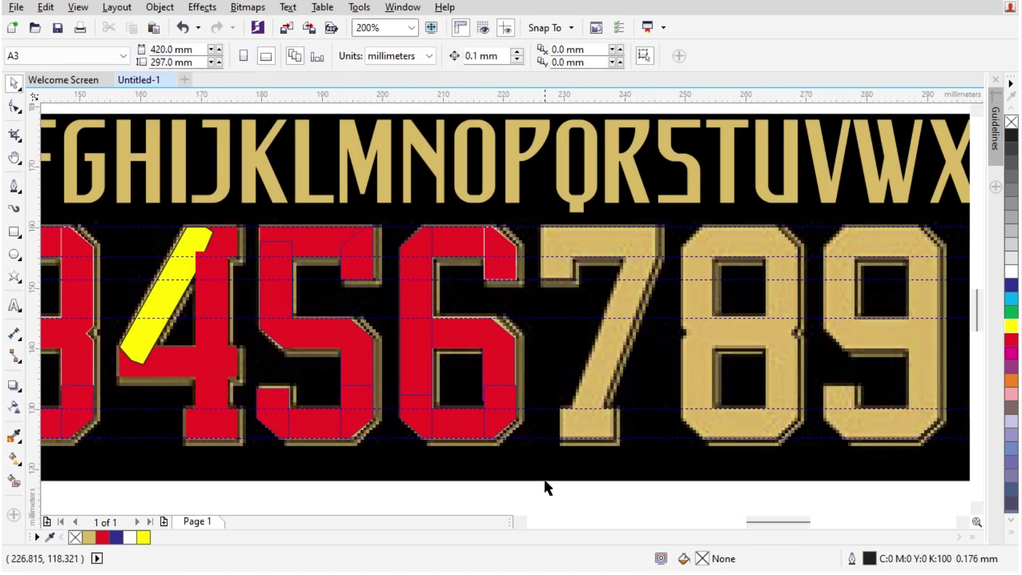
{"action": "left_click", "coordinate": [390, 219]}
{"action": "left_click_drag", "start_coordinate": [377, 486], "coordinate": [510, 216]}
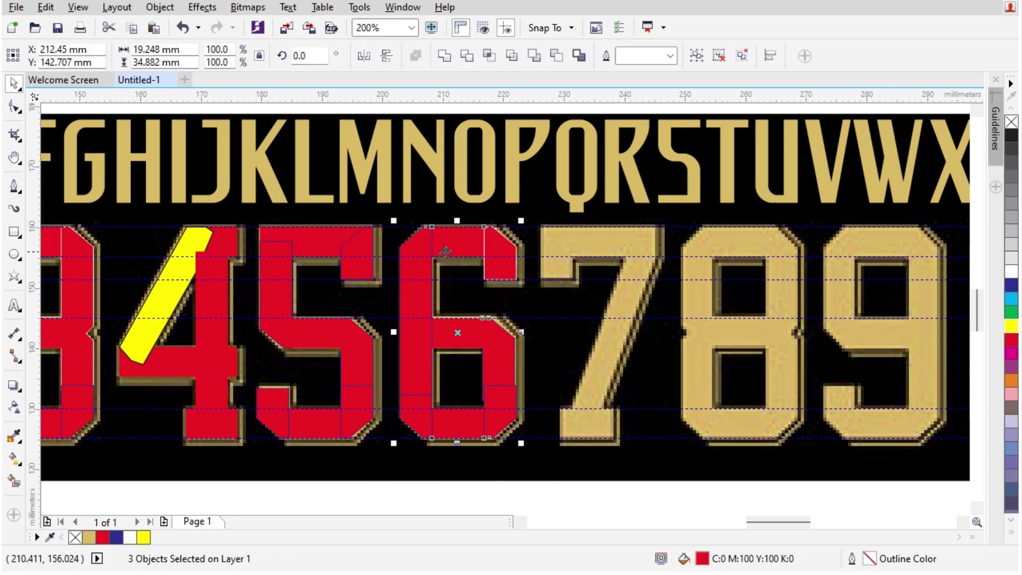
{"action": "left_click_drag", "start_coordinate": [436, 272], "coordinate": [626, 272]}
{"action": "scroll", "coordinate": [691, 397], "scroll_direction": "up", "scroll_amount": 4}
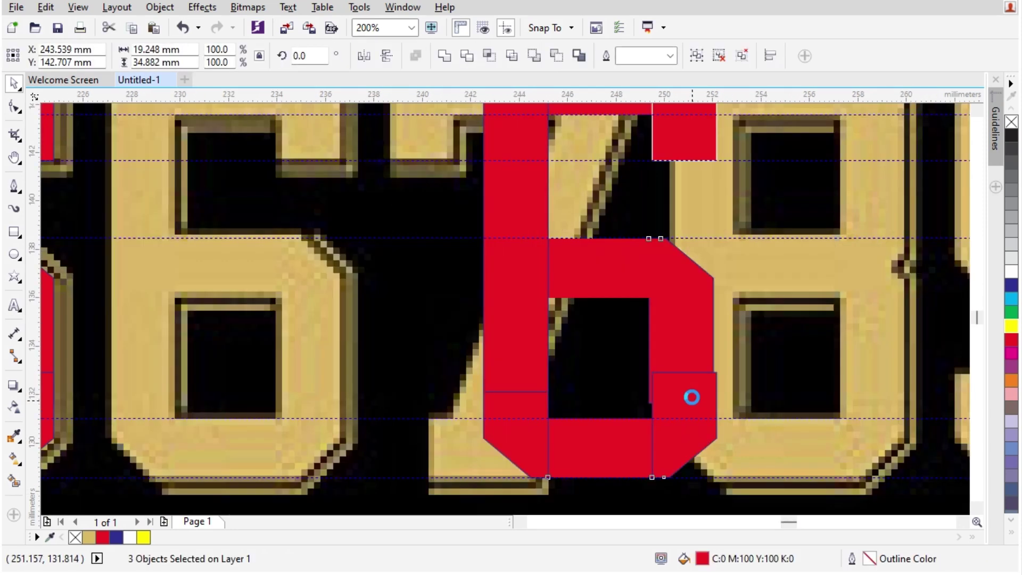
{"action": "scroll", "coordinate": [663, 390], "scroll_direction": "down", "scroll_amount": 4}
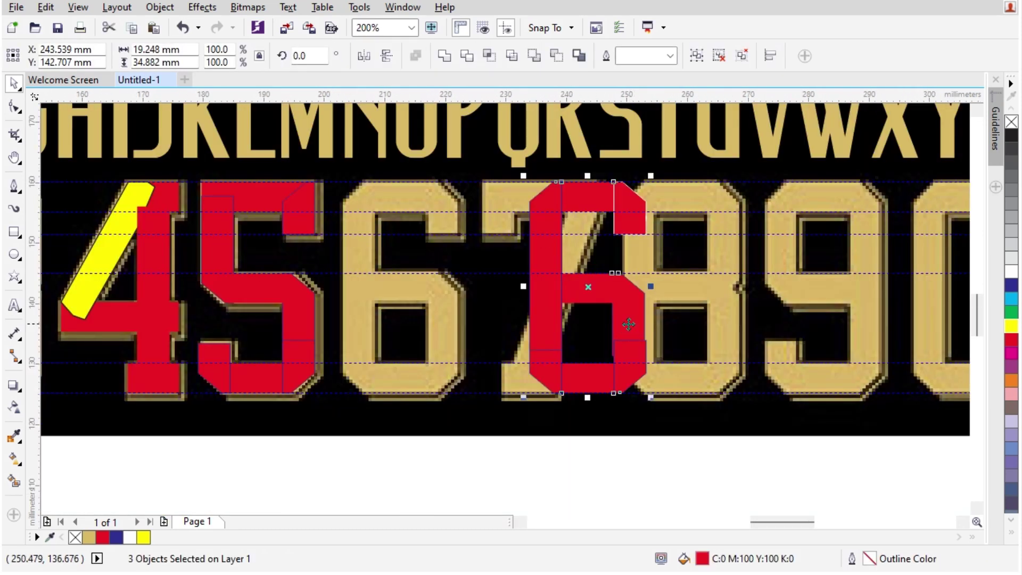
{"action": "key", "text": "ctrl+z"}
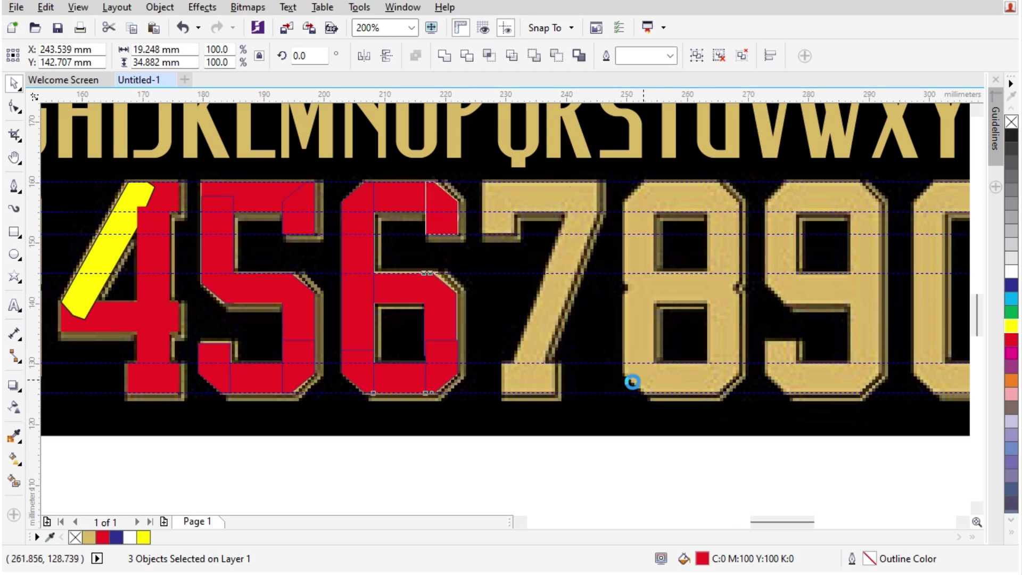
{"action": "key", "text": "Escape"}
Step: Align the right edges of the 6's middle bar group and lower curve group
{"action": "scroll", "coordinate": [435, 337], "scroll_direction": "up", "scroll_amount": 2}
{"action": "left_click", "coordinate": [443, 343]}
{"action": "left_click", "coordinate": [477, 418], "text": "shift"}
{"action": "key", "text": "r"}
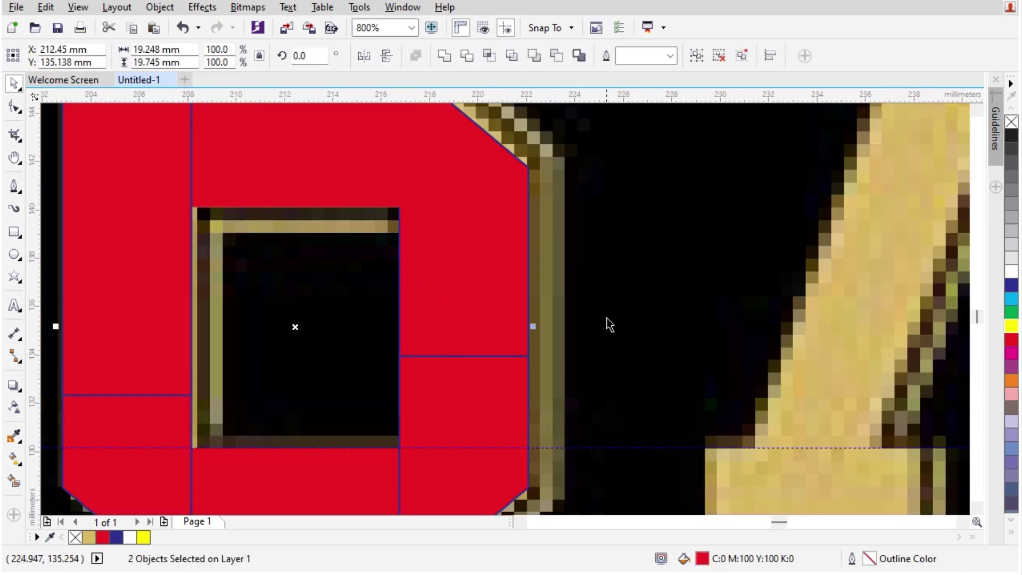
{"action": "left_click", "coordinate": [606, 319]}
{"action": "scroll", "coordinate": [446, 327], "scroll_direction": "down", "scroll_amount": 2}
{"action": "left_click_drag", "start_coordinate": [369, 187], "coordinate": [368, 217]}
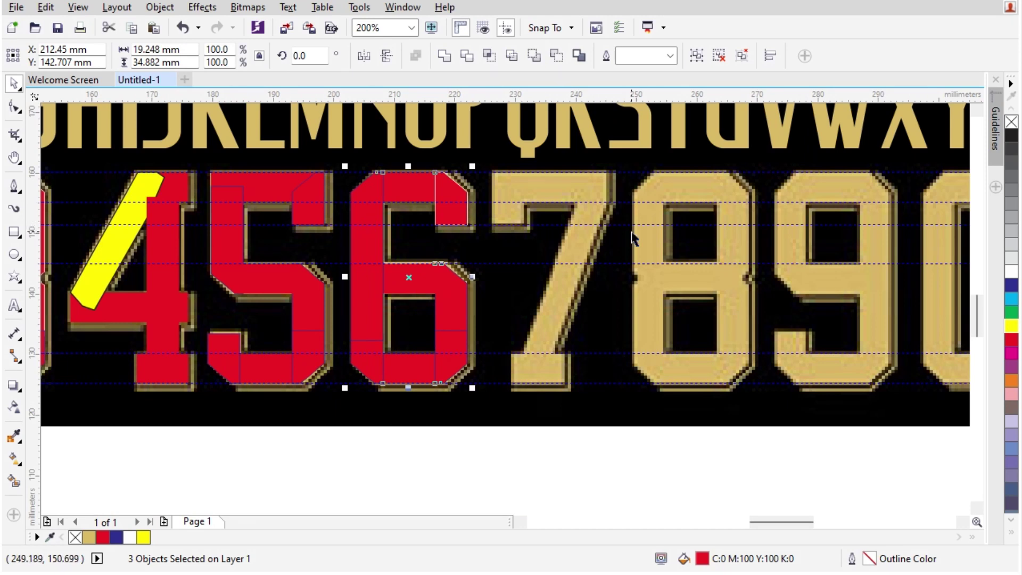
Step: Copy the 5's top bar and upper-right chamfered piece onto the top of the 7
{"action": "left_click", "coordinate": [537, 200]}
{"action": "scroll", "coordinate": [538, 199], "scroll_direction": "up", "scroll_amount": 1}
{"action": "scroll", "coordinate": [451, 215], "scroll_direction": "down", "scroll_amount": 1}
{"action": "scroll", "coordinate": [304, 200], "scroll_direction": "up", "scroll_amount": 1}
{"action": "left_click", "coordinate": [229, 202]}
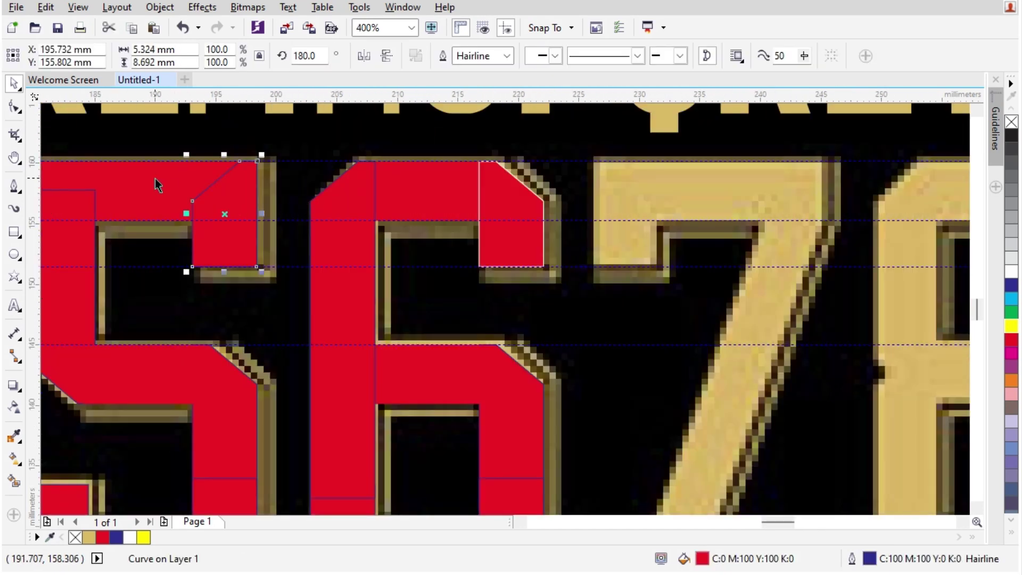
{"action": "left_click", "coordinate": [143, 189], "text": "shift"}
{"action": "left_click_drag", "start_coordinate": [142, 191], "coordinate": [712, 220]}
{"action": "right_click", "coordinate": [711, 220]}
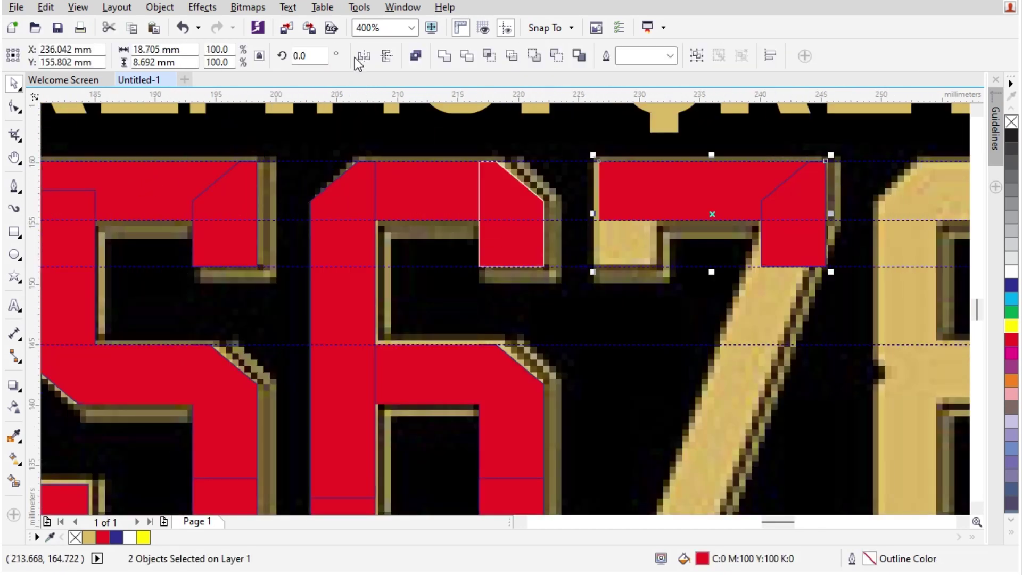
Step: Mirror the 7's top pieces horizontally and shift them left to match the reference's left edge
{"action": "left_click", "coordinate": [364, 56]}
{"action": "scroll", "coordinate": [604, 211], "scroll_direction": "up", "scroll_amount": 2}
{"action": "left_click_drag", "start_coordinate": [656, 281], "coordinate": [625, 356]}
{"action": "scroll", "coordinate": [625, 356], "scroll_direction": "down", "scroll_amount": 3}
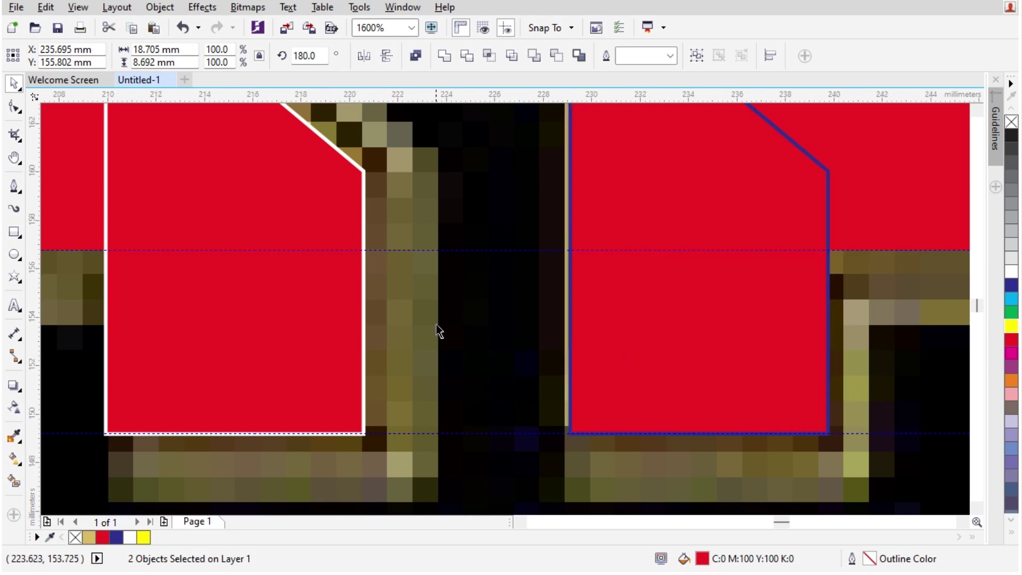
{"action": "key", "text": "Escape"}
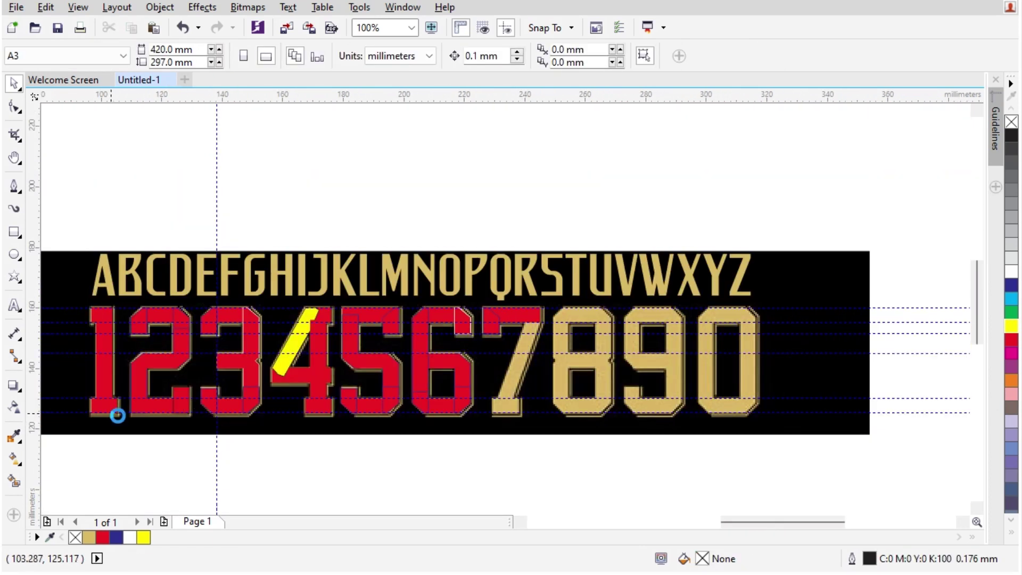
Step: Copy the 1's base bar onto the foot of the 7
{"action": "left_click", "coordinate": [114, 413]}
{"action": "key", "text": "ctrl+z"}
{"action": "left_click_drag", "start_coordinate": [108, 406], "coordinate": [508, 434]}
{"action": "right_click", "coordinate": [508, 433]}
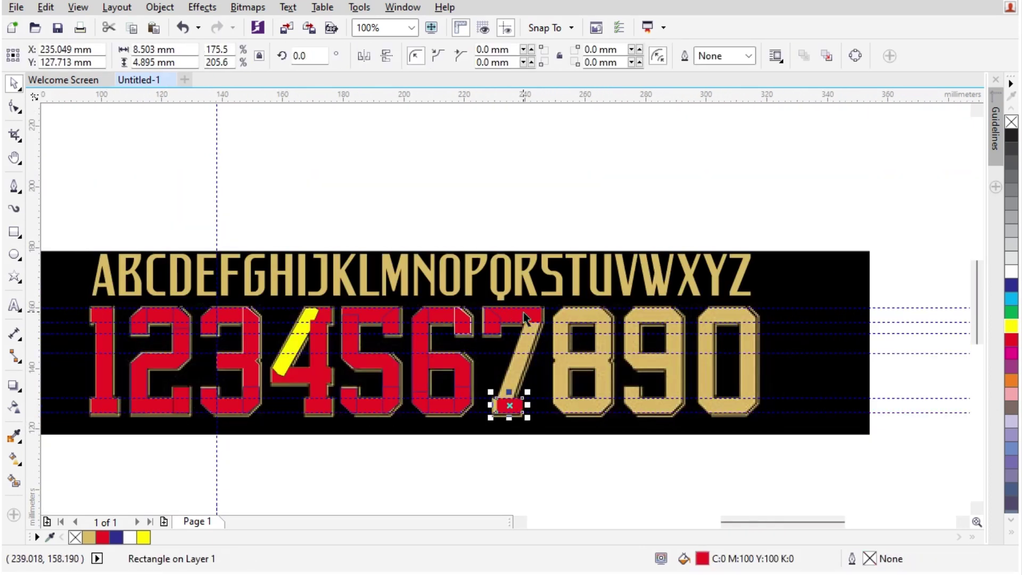
Step: Nudge the 7's top bar and chamfered piece together slightly left to fine-tune their fit on the reference
{"action": "scroll", "coordinate": [519, 318], "scroll_direction": "up", "scroll_amount": 1}
{"action": "left_click", "coordinate": [464, 321]}
{"action": "left_click", "coordinate": [513, 318], "text": "shift"}
{"action": "scroll", "coordinate": [459, 311], "scroll_direction": "up", "scroll_amount": 4}
{"action": "left_click_drag", "start_coordinate": [449, 318], "coordinate": [414, 315]}
{"action": "scroll", "coordinate": [479, 246], "scroll_direction": "down", "scroll_amount": 3}
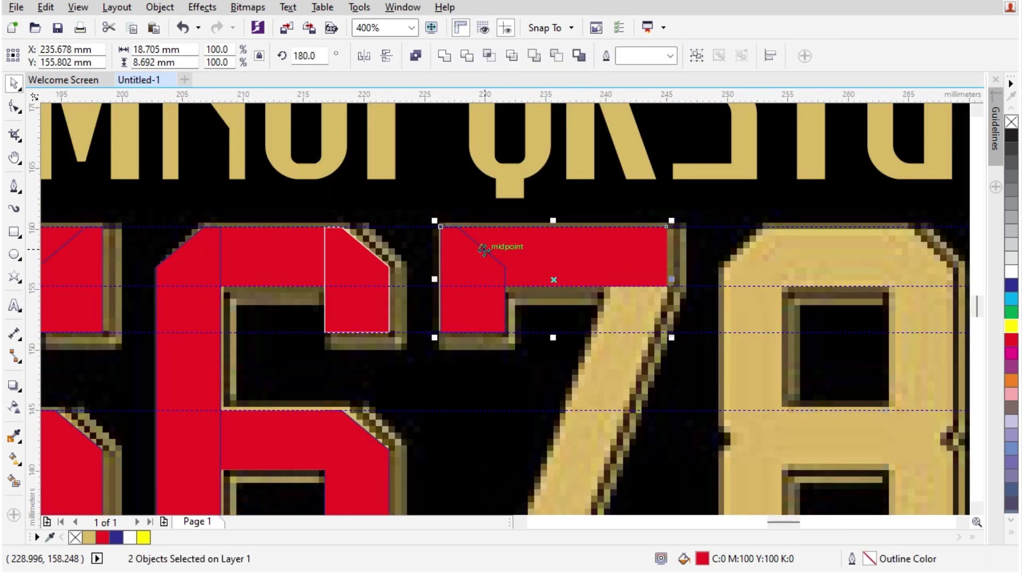
Step: Shift the 7's foot bar left so its left edge matches the reference foot
{"action": "scroll", "coordinate": [501, 250], "scroll_direction": "down", "scroll_amount": 1}
{"action": "scroll", "coordinate": [538, 408], "scroll_direction": "up", "scroll_amount": 2}
{"action": "left_click", "coordinate": [535, 411]}
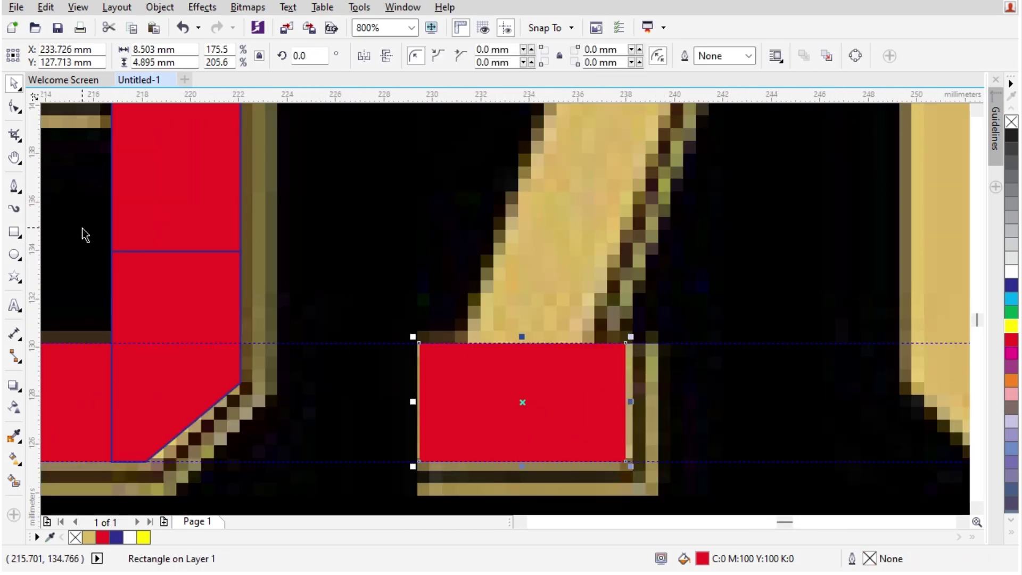
{"action": "left_click", "coordinate": [539, 393]}
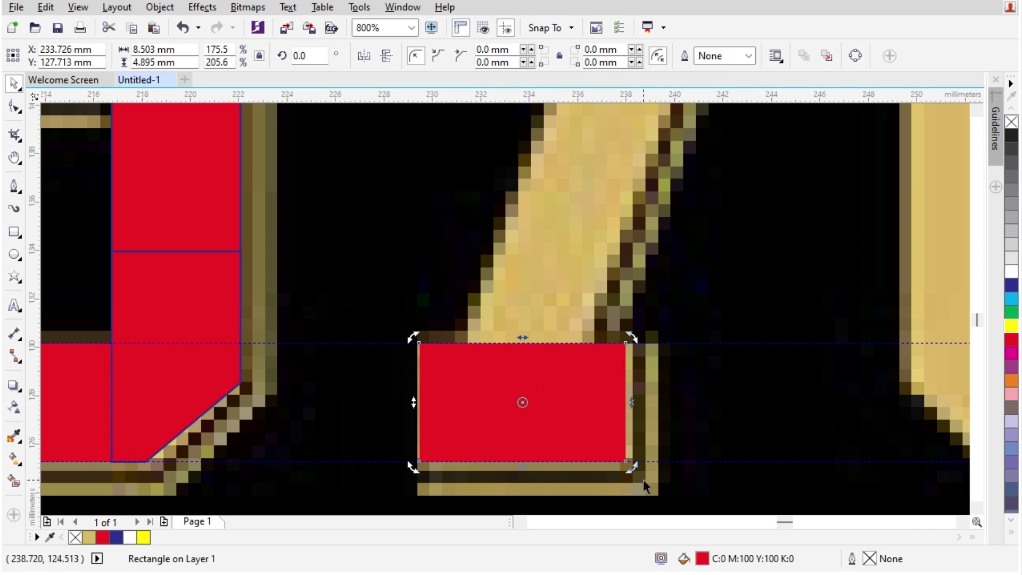
Step: Place a red slanted bar over the lower part of the 7's diagonal stroke
{"action": "left_click_drag", "start_coordinate": [644, 485], "coordinate": [639, 333]}
{"action": "left_click_drag", "start_coordinate": [570, 371], "coordinate": [582, 276]}
{"action": "scroll", "coordinate": [578, 276], "scroll_direction": "down", "scroll_amount": 1}
{"action": "scroll", "coordinate": [575, 270], "scroll_direction": "up", "scroll_amount": 1}
Step: Reshape the slanted bar's nodes so it fills the 7's diagonal from the foot up to the top bar
{"action": "left_click", "coordinate": [14, 107]}
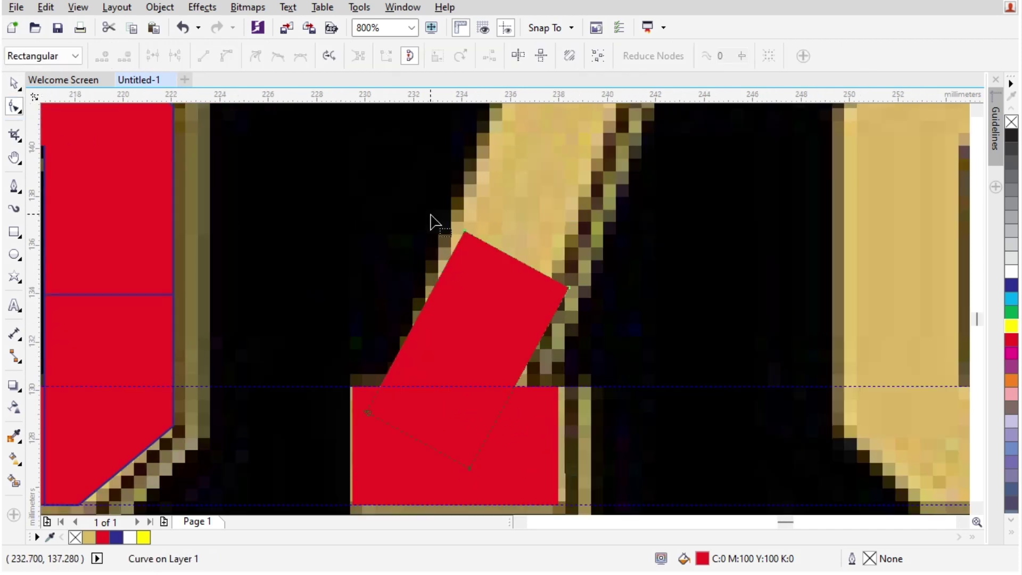
{"action": "scroll", "coordinate": [433, 222], "scroll_direction": "down", "scroll_amount": 2}
{"action": "scroll", "coordinate": [490, 382], "scroll_direction": "up", "scroll_amount": 1}
{"action": "left_click_drag", "start_coordinate": [490, 381], "coordinate": [568, 153]}
{"action": "scroll", "coordinate": [463, 270], "scroll_direction": "down", "scroll_amount": 1}
{"action": "scroll", "coordinate": [463, 388], "scroll_direction": "up", "scroll_amount": 2}
Step: Shift the 7's foot bar slightly left beneath the diagonal stroke
{"action": "key", "text": "space"}
{"action": "left_click", "coordinate": [479, 406]}
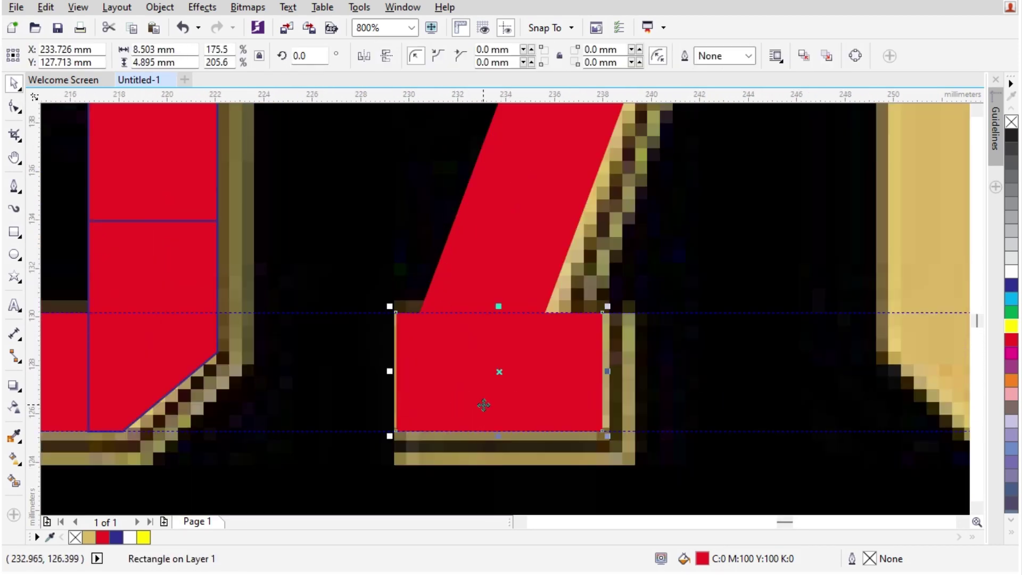
{"action": "left_click_drag", "start_coordinate": [474, 405], "coordinate": [472, 405]}
{"action": "scroll", "coordinate": [491, 391], "scroll_direction": "down", "scroll_amount": 2}
{"action": "scroll", "coordinate": [562, 234], "scroll_direction": "up", "scroll_amount": 1}
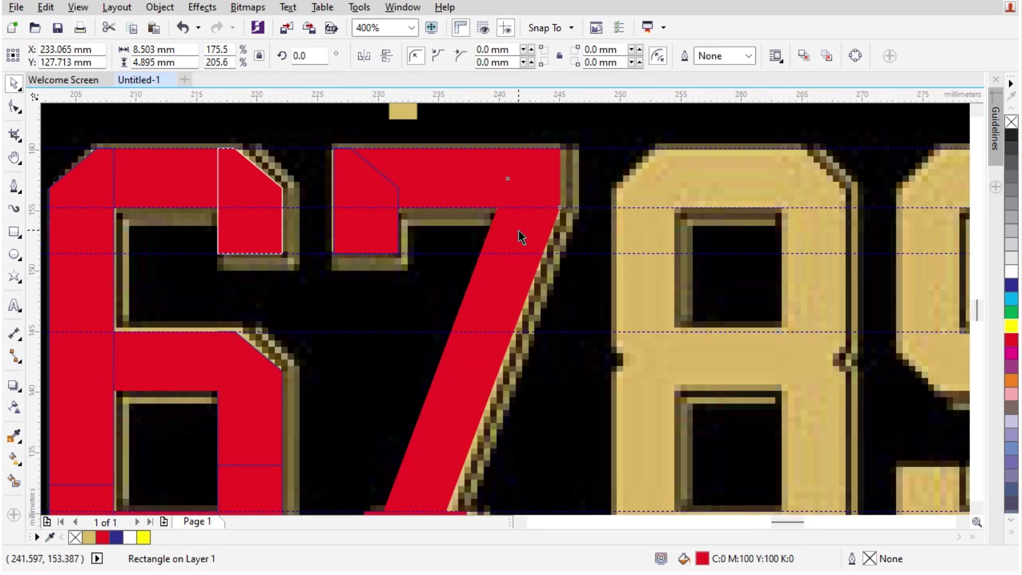
{"action": "left_click", "coordinate": [519, 231]}
{"action": "scroll", "coordinate": [493, 277], "scroll_direction": "down", "scroll_amount": 1}
{"action": "scroll", "coordinate": [544, 296], "scroll_direction": "down", "scroll_amount": 2}
{"action": "scroll", "coordinate": [382, 425], "scroll_direction": "up", "scroll_amount": 2}
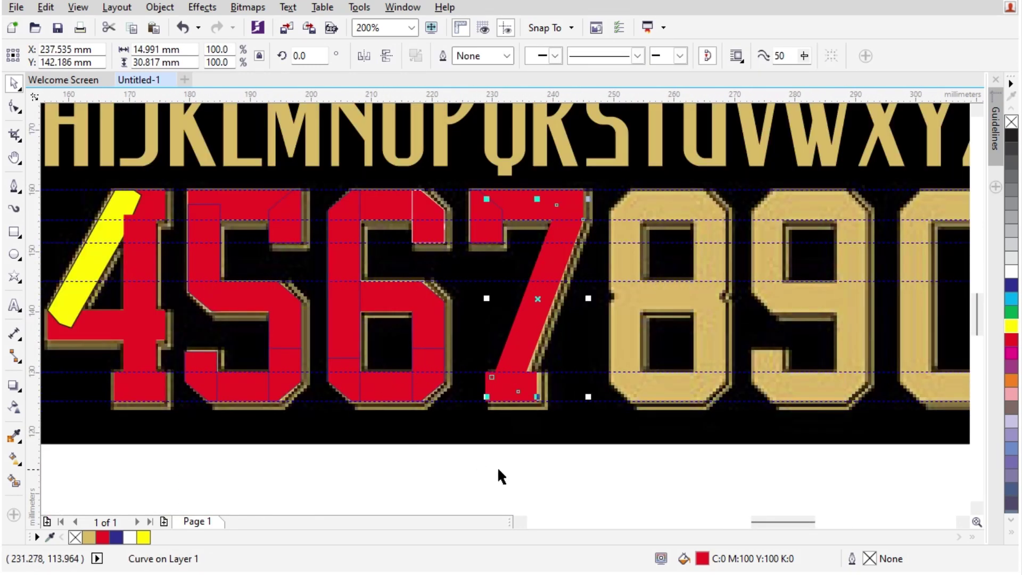
Step: Copy the grouped lower-bowl pieces onto the 8 to form its lower and upper halves
{"action": "left_click_drag", "start_coordinate": [365, 283], "coordinate": [365, 283]}
{"action": "left_click_drag", "start_coordinate": [372, 326], "coordinate": [652, 228]}
{"action": "scroll", "coordinate": [677, 307], "scroll_direction": "up", "scroll_amount": 1}
{"action": "scroll", "coordinate": [665, 308], "scroll_direction": "down", "scroll_amount": 1}
{"action": "scroll", "coordinate": [655, 312], "scroll_direction": "up", "scroll_amount": 1}
{"action": "scroll", "coordinate": [636, 313], "scroll_direction": "down", "scroll_amount": 1}
{"action": "right_click", "coordinate": [652, 228]}
{"action": "scroll", "coordinate": [654, 228], "scroll_direction": "up", "scroll_amount": 1}
{"action": "key", "text": "ctrl+g"}
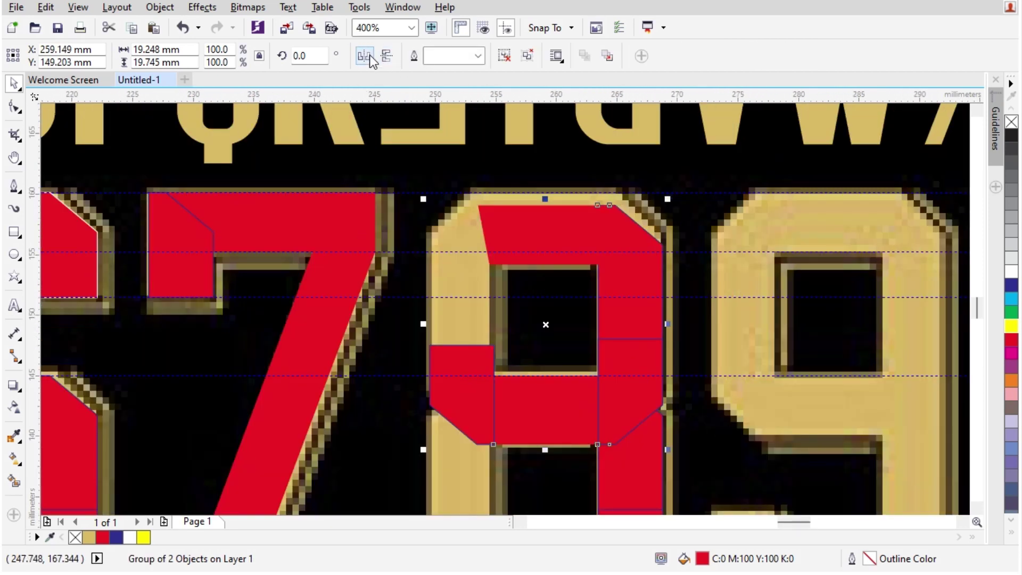
Step: Flip the 8's upper bowl copy vertically so its hook faces the upper-left corner
{"action": "left_click", "coordinate": [367, 57]}
{"action": "left_click", "coordinate": [363, 55]}
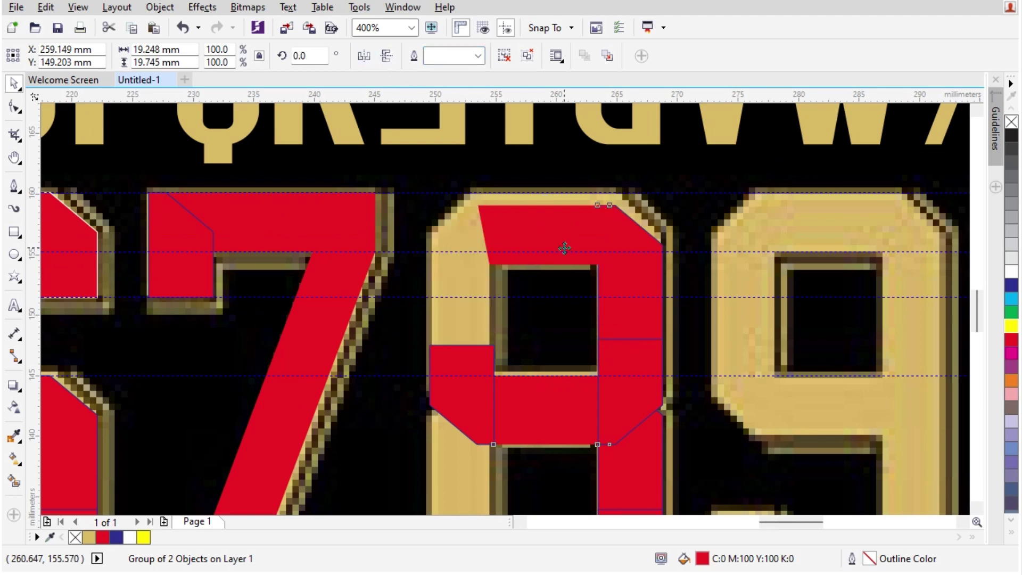
{"action": "scroll", "coordinate": [566, 246], "scroll_direction": "down", "scroll_amount": 1}
{"action": "scroll", "coordinate": [591, 285], "scroll_direction": "up", "scroll_amount": 1}
{"action": "left_click", "coordinate": [386, 56]}
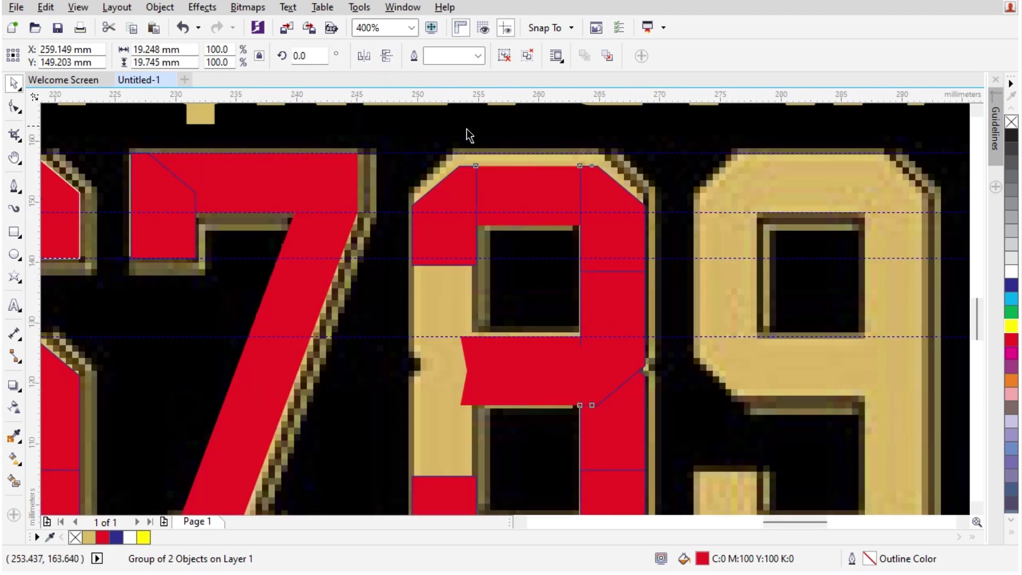
{"action": "scroll", "coordinate": [467, 130], "scroll_direction": "down", "scroll_amount": 1}
{"action": "scroll", "coordinate": [529, 181], "scroll_direction": "up", "scroll_amount": 1}
Step: Align the top of the 8's upper bowl with the top bar of the 7
{"action": "left_click", "coordinate": [277, 120], "text": "shift"}
{"action": "scroll", "coordinate": [434, 223], "scroll_direction": "down", "scroll_amount": 1}
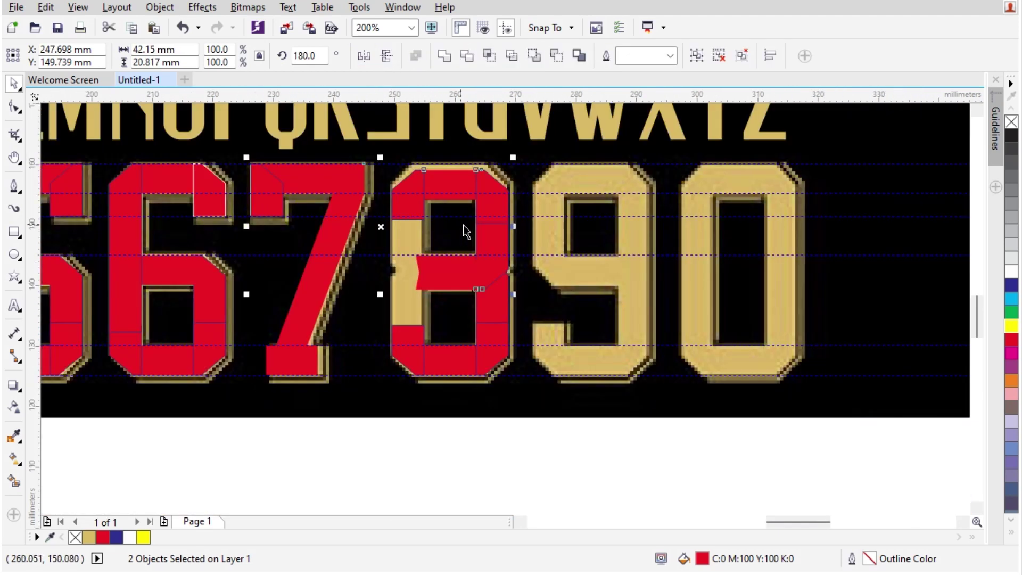
{"action": "key", "text": "t"}
{"action": "left_click", "coordinate": [551, 232]}
{"action": "scroll", "coordinate": [456, 269], "scroll_direction": "up", "scroll_amount": 1}
Step: Ungroup the 8's upper bowl and delete its duplicate middle bar
{"action": "left_click", "coordinate": [478, 261]}
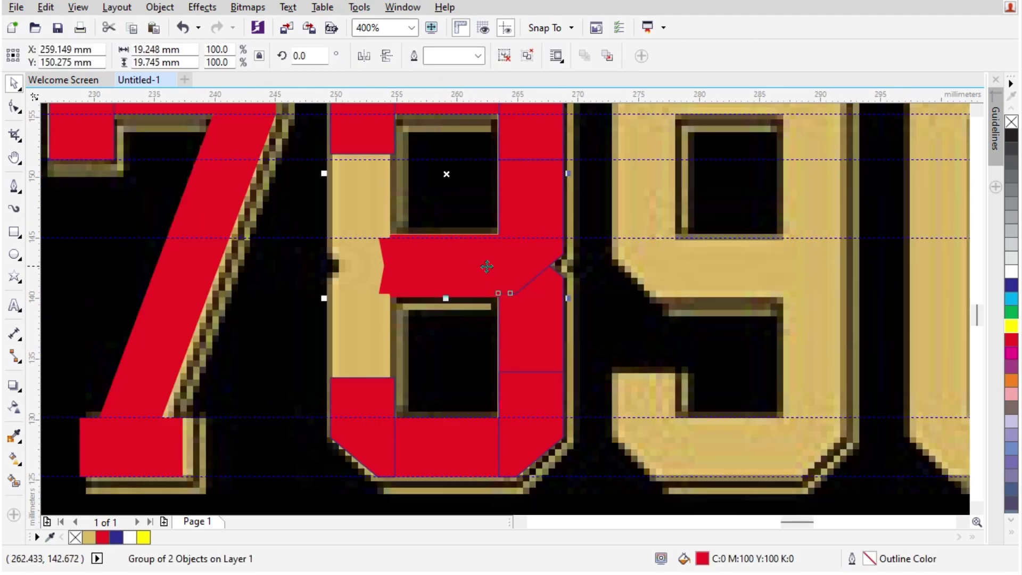
{"action": "left_click", "coordinate": [527, 56]}
{"action": "scroll", "coordinate": [655, 288], "scroll_direction": "down", "scroll_amount": 1}
{"action": "scroll", "coordinate": [595, 262], "scroll_direction": "up", "scroll_amount": 1}
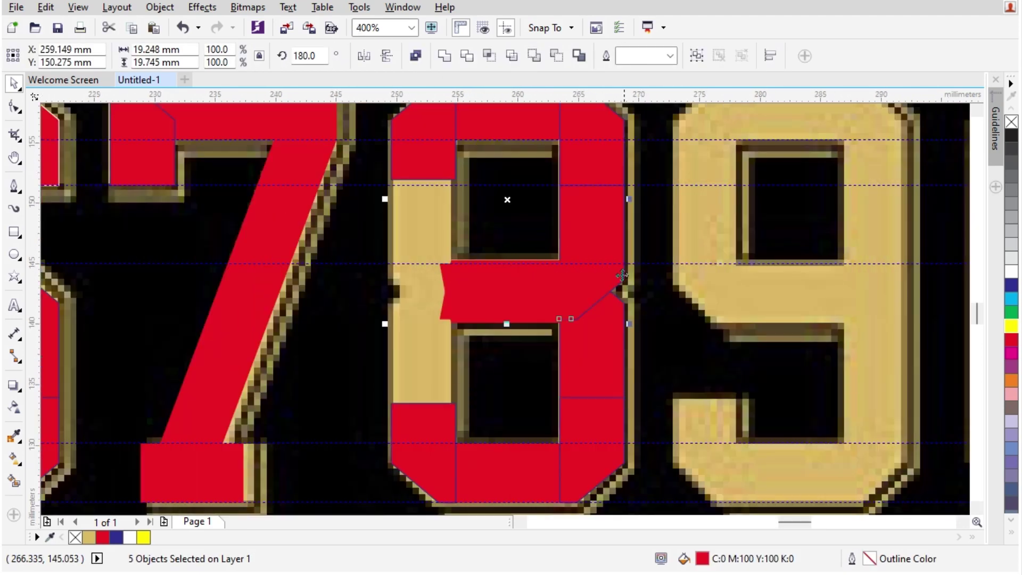
{"action": "left_click", "coordinate": [535, 229]}
{"action": "left_click_drag", "start_coordinate": [497, 282], "coordinate": [472, 284]}
{"action": "key", "text": "ctrl+z"}
{"action": "key", "text": "Delete"}
{"action": "scroll", "coordinate": [531, 278], "scroll_direction": "up", "scroll_amount": 1}
{"action": "left_click", "coordinate": [509, 291]}
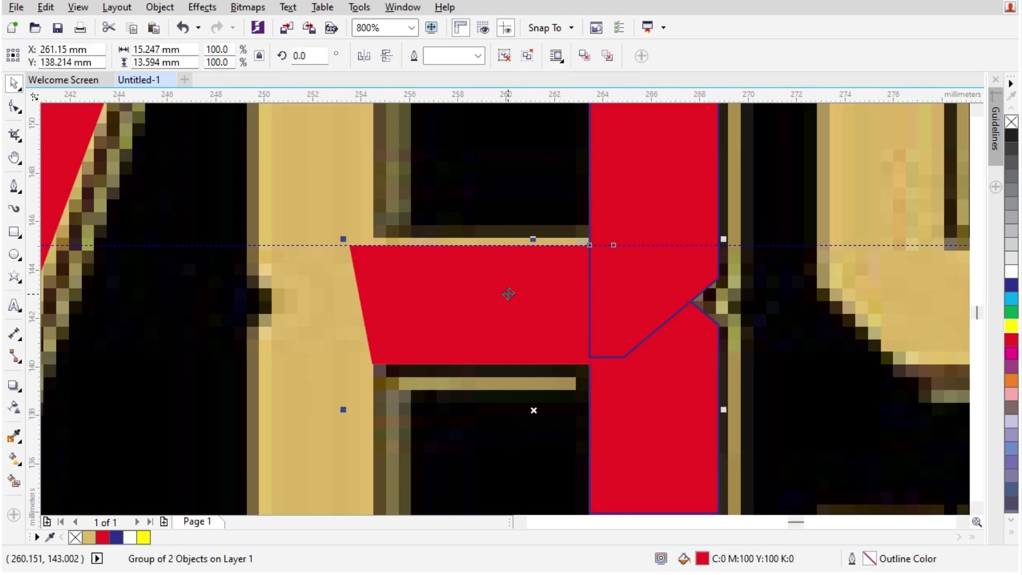
{"action": "key", "text": "Delete"}
{"action": "scroll", "coordinate": [506, 286], "scroll_direction": "down", "scroll_amount": 1}
{"action": "key", "text": "ctrl+z"}
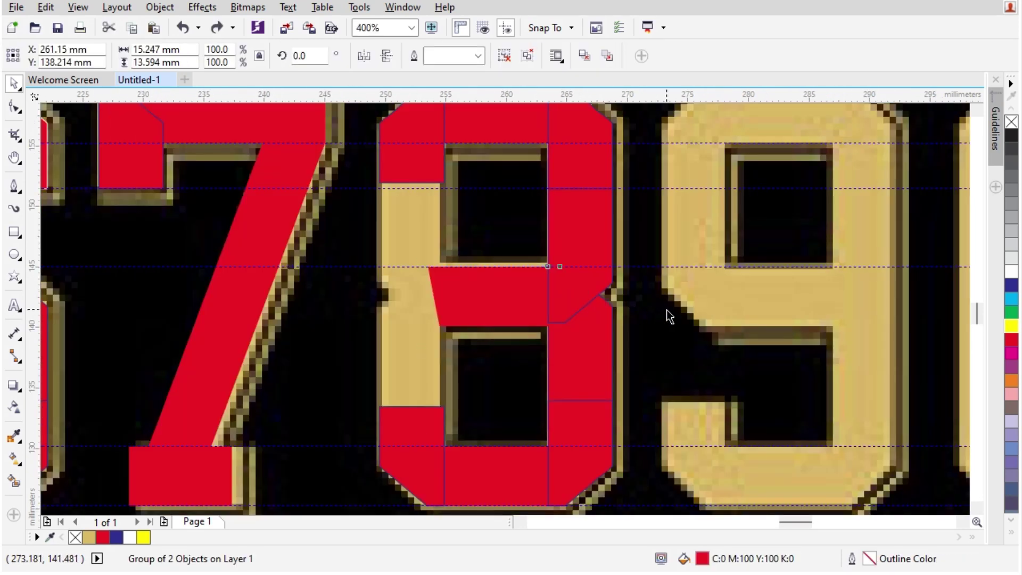
{"action": "key", "text": "Escape"}
Step: Copy the 8's upper-right chamfered stem, mirror it horizontally and align it with the left edge of the upper-left piece
{"action": "left_click_drag", "start_coordinate": [565, 239], "coordinate": [502, 237]}
{"action": "right_click", "coordinate": [502, 237]}
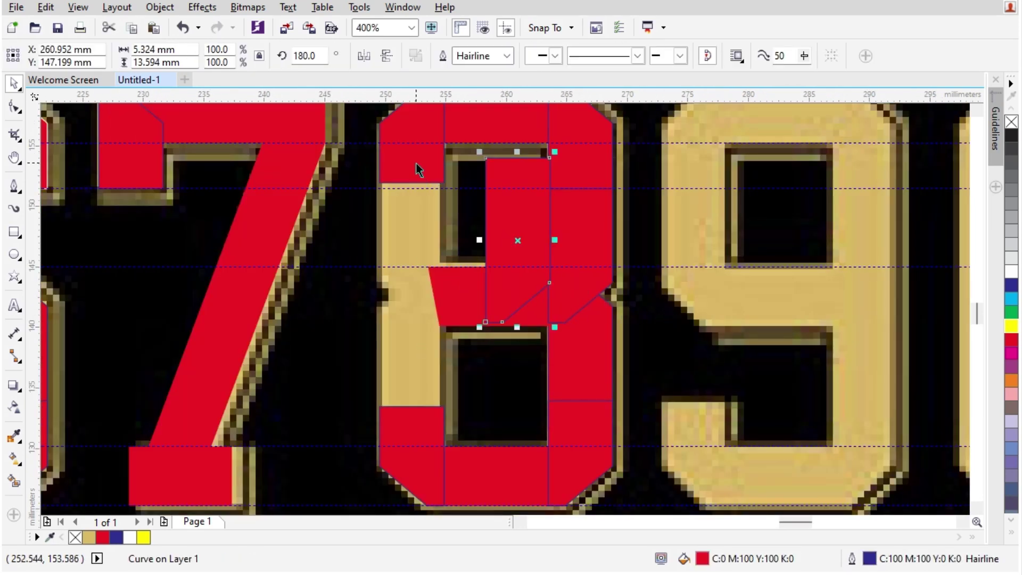
{"action": "left_click", "coordinate": [400, 167], "text": "shift"}
{"action": "key", "text": "l"}
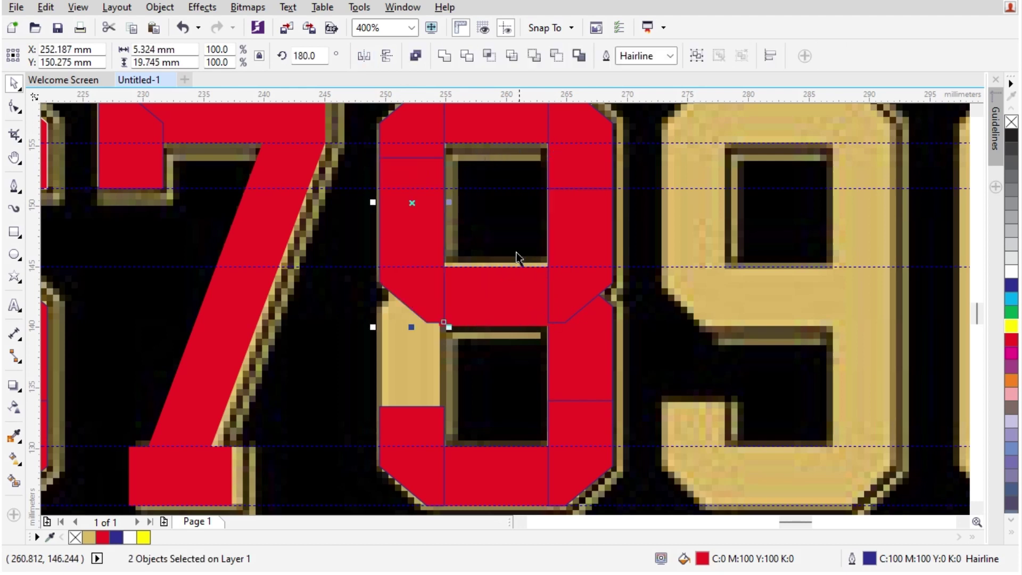
{"action": "key", "text": "Escape"}
Step: Copy the 8's upper-left chamfered stem downward and flip it vertically to fill the gap in the lower-left side
{"action": "left_click", "coordinate": [572, 350]}
{"action": "left_click_drag", "start_coordinate": [420, 290], "coordinate": [420, 366]}
{"action": "left_click", "coordinate": [362, 57]}
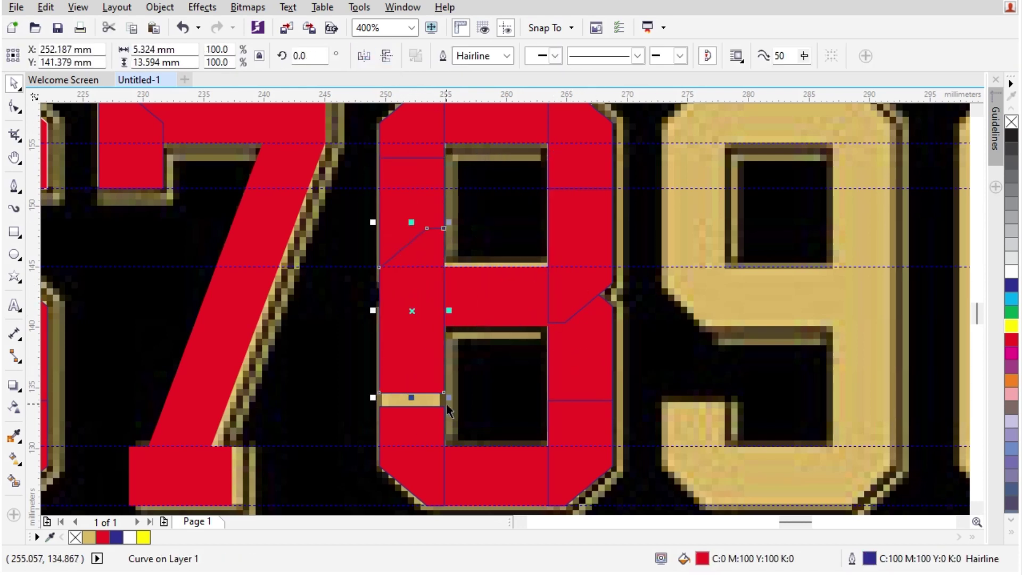
{"action": "left_click", "coordinate": [401, 424], "text": "shift"}
{"action": "left_click", "coordinate": [487, 404]}
{"action": "left_click_drag", "start_coordinate": [426, 358], "coordinate": [425, 301]}
Step: Place a horizontal guideline at the lower corner of the 8's right-hand notch
{"action": "scroll", "coordinate": [418, 344], "scroll_direction": "up", "scroll_amount": 1}
{"action": "left_click", "coordinate": [810, 285]}
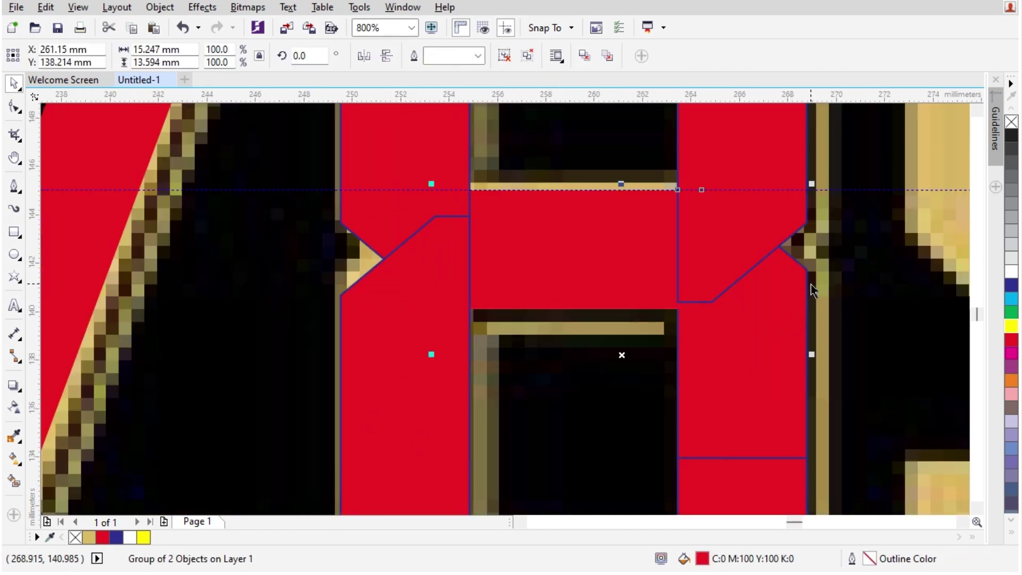
{"action": "scroll", "coordinate": [810, 284], "scroll_direction": "up", "scroll_amount": 1}
{"action": "left_click_drag", "start_coordinate": [726, 259], "coordinate": [726, 259]}
{"action": "scroll", "coordinate": [746, 294], "scroll_direction": "down", "scroll_amount": 1}
{"action": "scroll", "coordinate": [317, 294], "scroll_direction": "up", "scroll_amount": 1}
Step: Move the 8's lower-left stem so its chamfer corner meets the notch guideline, and remove that guideline
{"action": "left_click_drag", "start_coordinate": [356, 377], "coordinate": [371, 333]}
{"action": "scroll", "coordinate": [604, 329], "scroll_direction": "down", "scroll_amount": 1}
{"action": "scroll", "coordinate": [320, 303], "scroll_direction": "up", "scroll_amount": 3}
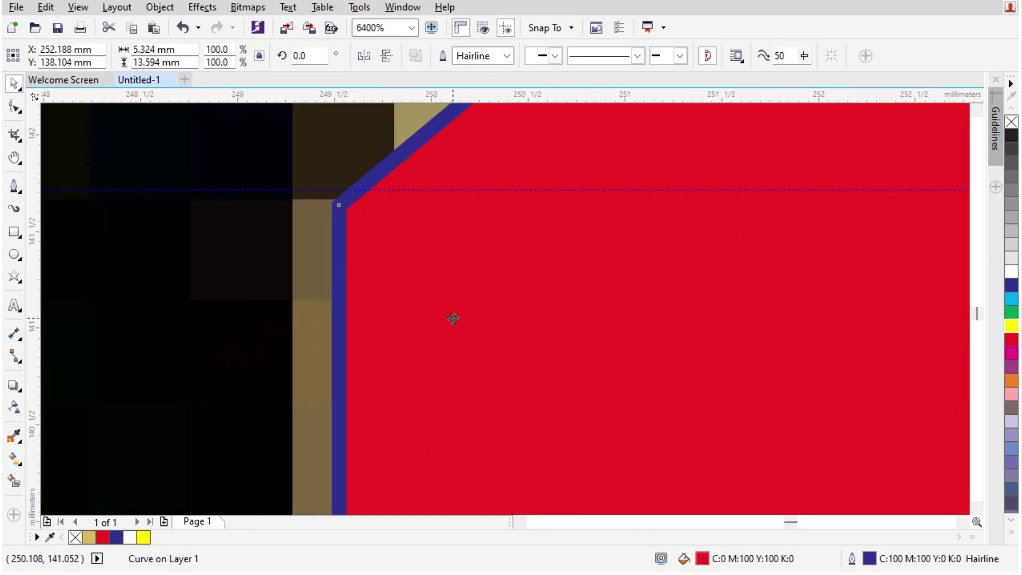
{"action": "left_click_drag", "start_coordinate": [452, 318], "coordinate": [457, 306]}
{"action": "scroll", "coordinate": [263, 260], "scroll_direction": "down", "scroll_amount": 4}
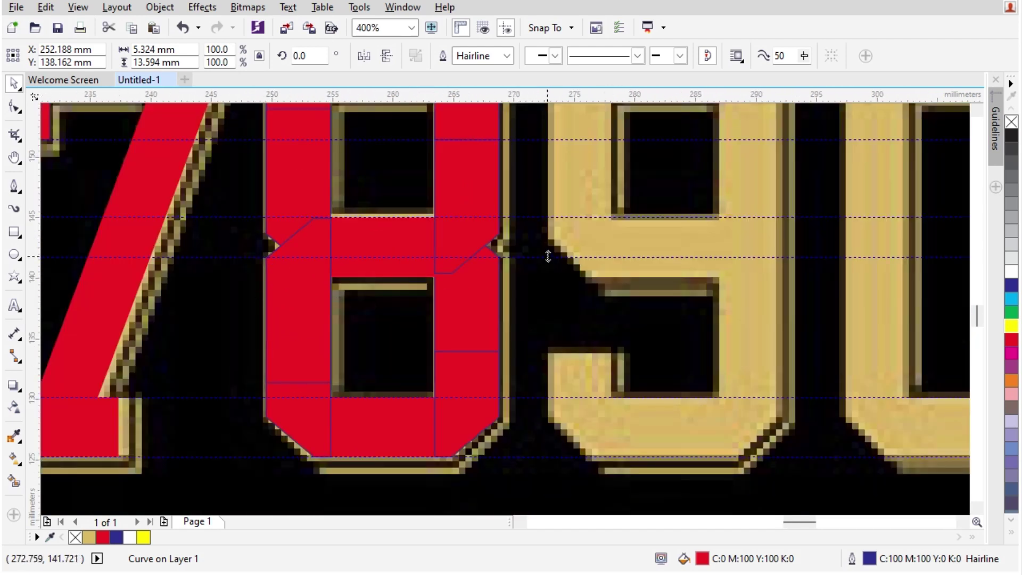
{"action": "key", "text": "Escape"}
{"action": "scroll", "coordinate": [467, 299], "scroll_direction": "down", "scroll_amount": 1}
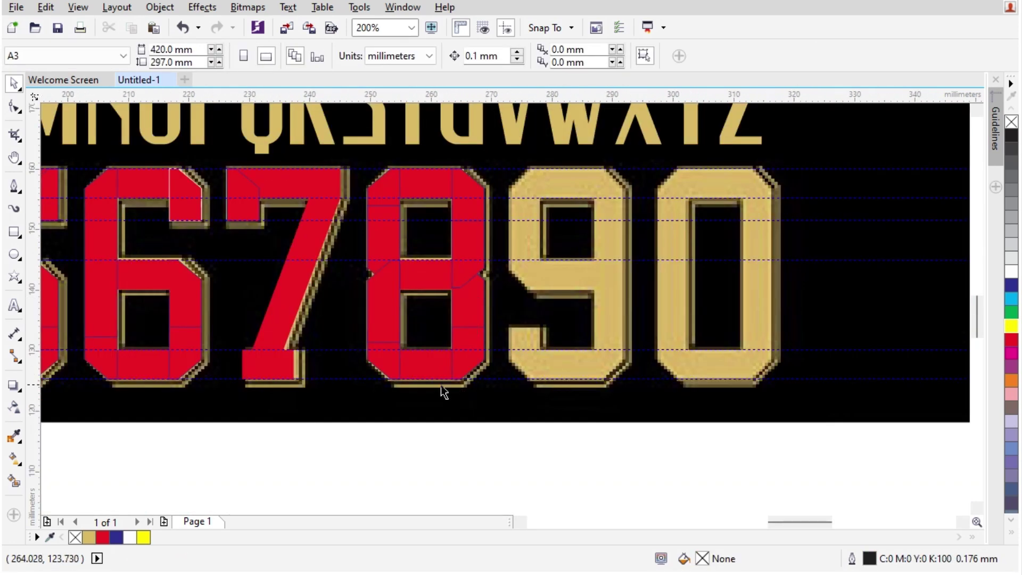
Step: Copy the complete 6 onto the reference 9 and mirror the copy horizontally and vertically
{"action": "scroll", "coordinate": [440, 385], "scroll_direction": "down", "scroll_amount": 1}
{"action": "scroll", "coordinate": [519, 370], "scroll_direction": "up", "scroll_amount": 1}
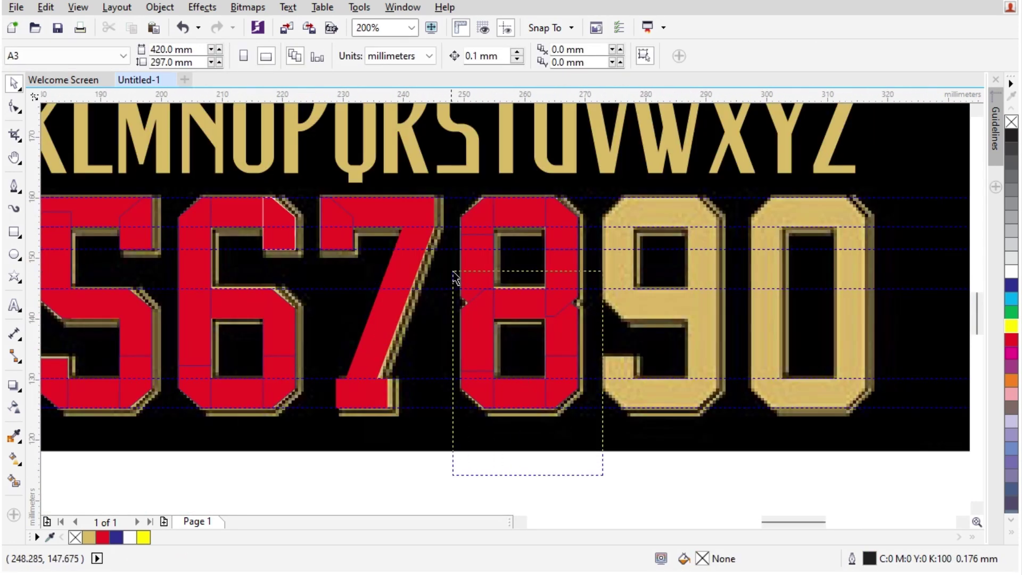
{"action": "left_click_drag", "start_coordinate": [453, 271], "coordinate": [435, 261]}
{"action": "left_click_drag", "start_coordinate": [325, 479], "coordinate": [173, 178]}
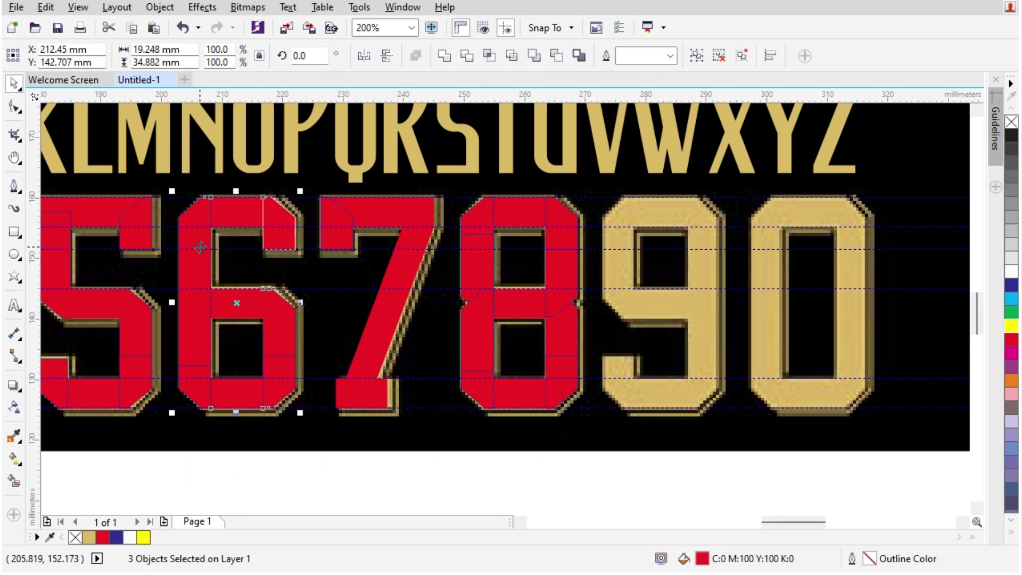
{"action": "left_click_drag", "start_coordinate": [202, 304], "coordinate": [627, 304]}
{"action": "right_click", "coordinate": [627, 303]}
{"action": "left_click", "coordinate": [365, 56]}
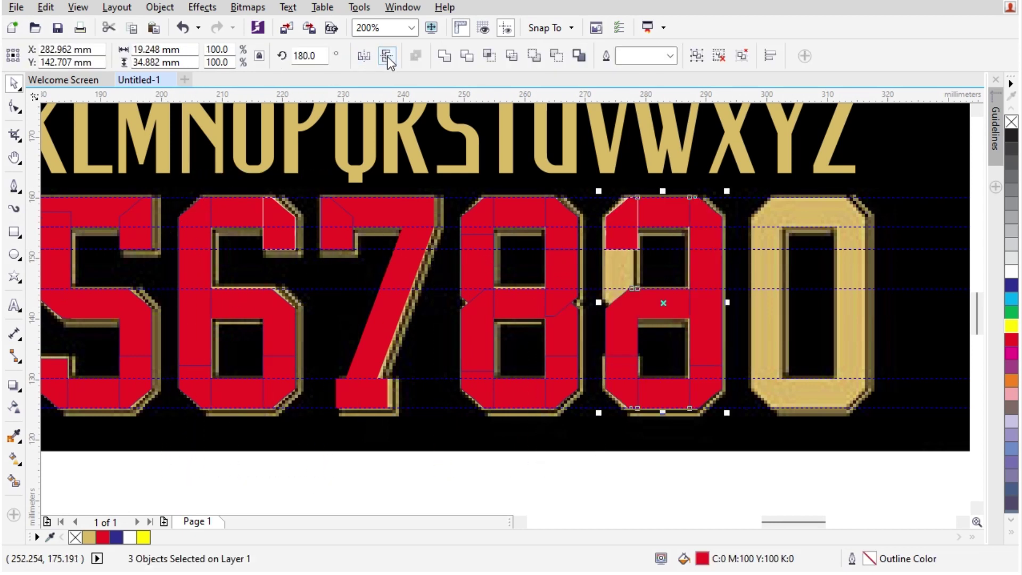
{"action": "left_click", "coordinate": [387, 58]}
{"action": "left_click_drag", "start_coordinate": [769, 321], "coordinate": [769, 321]}
Step: Try reusing the complete 9 for the 0 by shifting its pieces across onto the reference 0
{"action": "left_click_drag", "start_coordinate": [753, 444], "coordinate": [594, 186]}
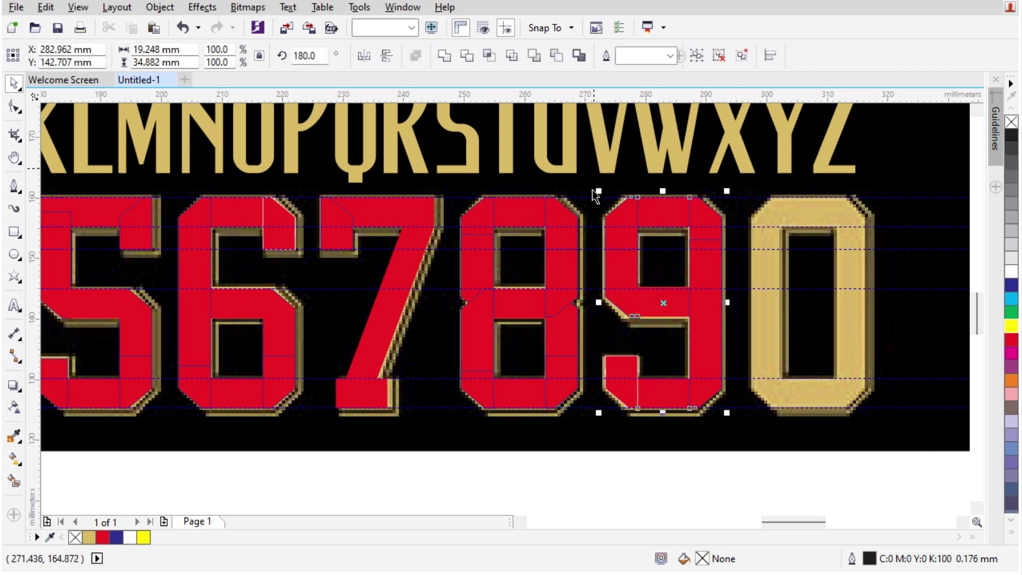
{"action": "left_click_drag", "start_coordinate": [619, 250], "coordinate": [758, 262]}
{"action": "left_click_drag", "start_coordinate": [766, 483], "coordinate": [599, 177]}
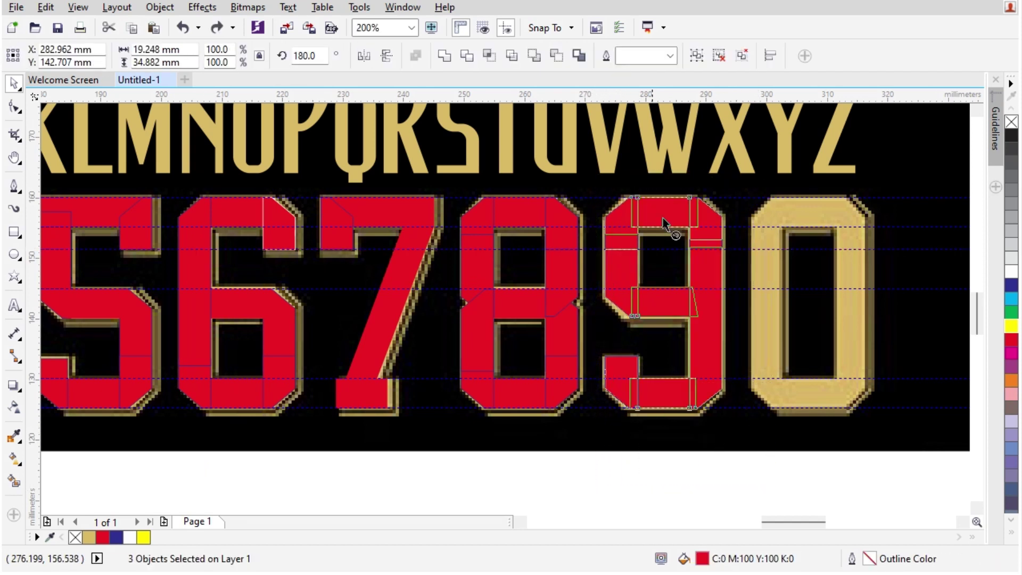
{"action": "left_click_drag", "start_coordinate": [663, 219], "coordinate": [760, 219]}
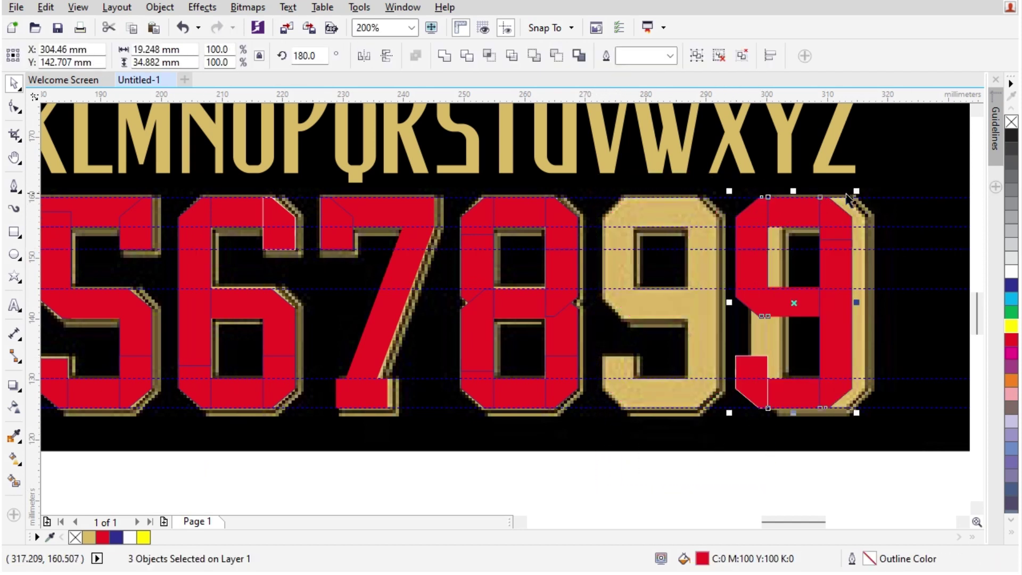
{"action": "key", "text": "ctrl+z"}
{"action": "left_click", "coordinate": [614, 486]}
Step: Copy the 9's grouped top bar and chamfered corners onto the top of the reference 0
{"action": "scroll", "coordinate": [659, 392], "scroll_direction": "down", "scroll_amount": 1}
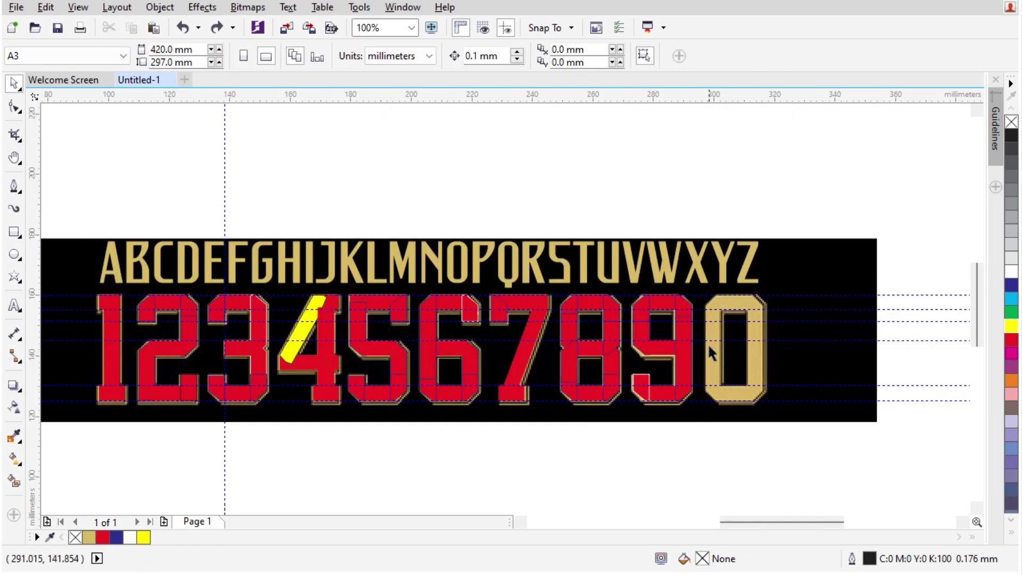
{"action": "scroll", "coordinate": [745, 333], "scroll_direction": "up", "scroll_amount": 2}
{"action": "left_click_drag", "start_coordinate": [496, 230], "coordinate": [519, 236]}
{"action": "key", "text": "ctrl+z"}
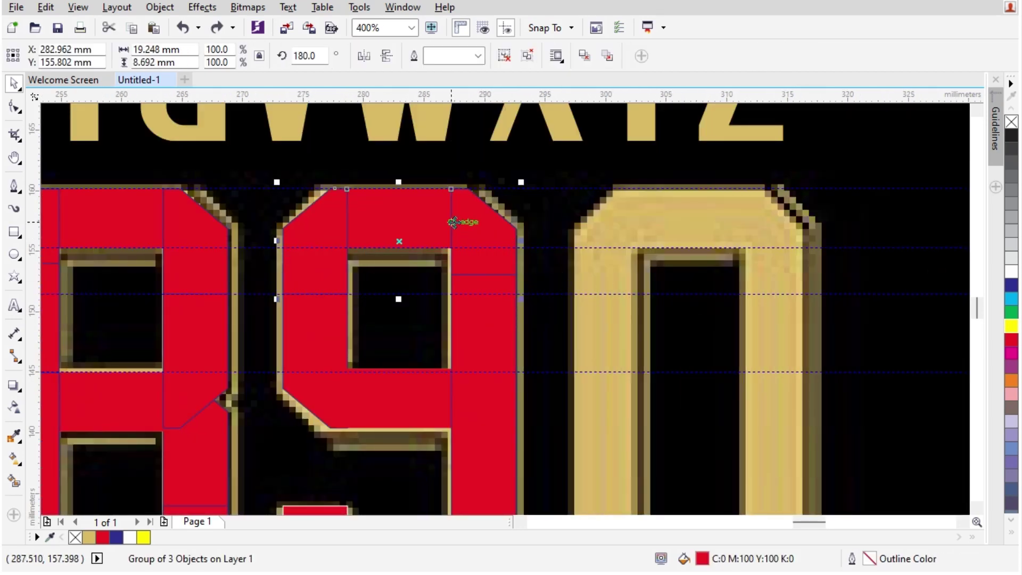
{"action": "left_click_drag", "start_coordinate": [453, 221], "coordinate": [751, 365]}
{"action": "right_click", "coordinate": [761, 258]}
{"action": "scroll", "coordinate": [777, 247], "scroll_direction": "down", "scroll_amount": 1}
{"action": "scroll", "coordinate": [779, 247], "scroll_direction": "up", "scroll_amount": 2}
{"action": "scroll", "coordinate": [752, 240], "scroll_direction": "down", "scroll_amount": 1}
{"action": "key", "text": "ctrl+z"}
Step: Copy the 0's top cap straight down and flip the copy vertically
{"action": "left_click_drag", "start_coordinate": [742, 217], "coordinate": [747, 336]}
{"action": "right_click", "coordinate": [747, 336]}
{"action": "left_click", "coordinate": [664, 353]}
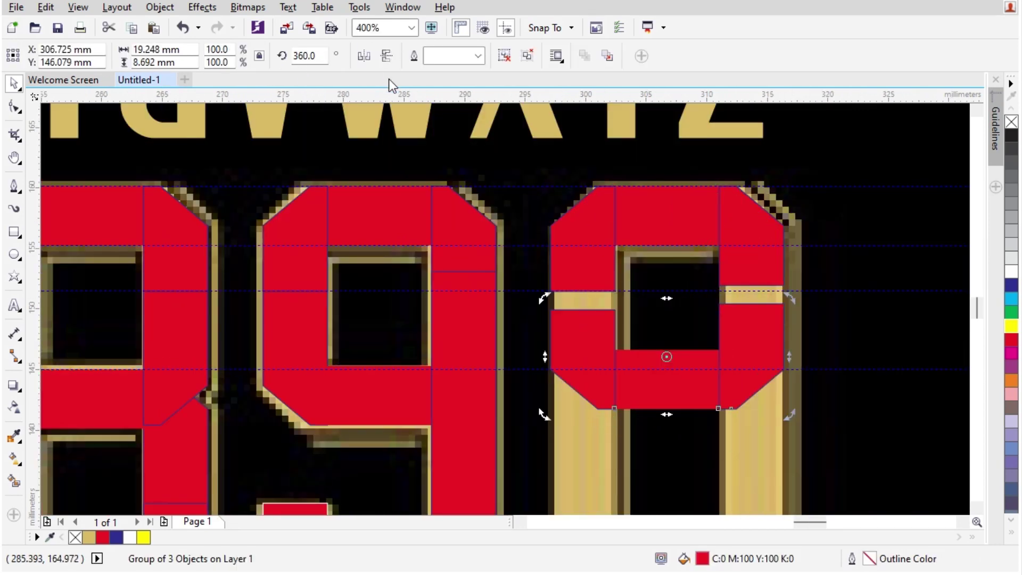
Step: Align the bottom edge of the 0's flipped cap with the bottom of the 9
{"action": "scroll", "coordinate": [488, 276], "scroll_direction": "down", "scroll_amount": 2}
{"action": "left_click", "coordinate": [488, 273], "text": "shift"}
{"action": "scroll", "coordinate": [524, 275], "scroll_direction": "up", "scroll_amount": 1}
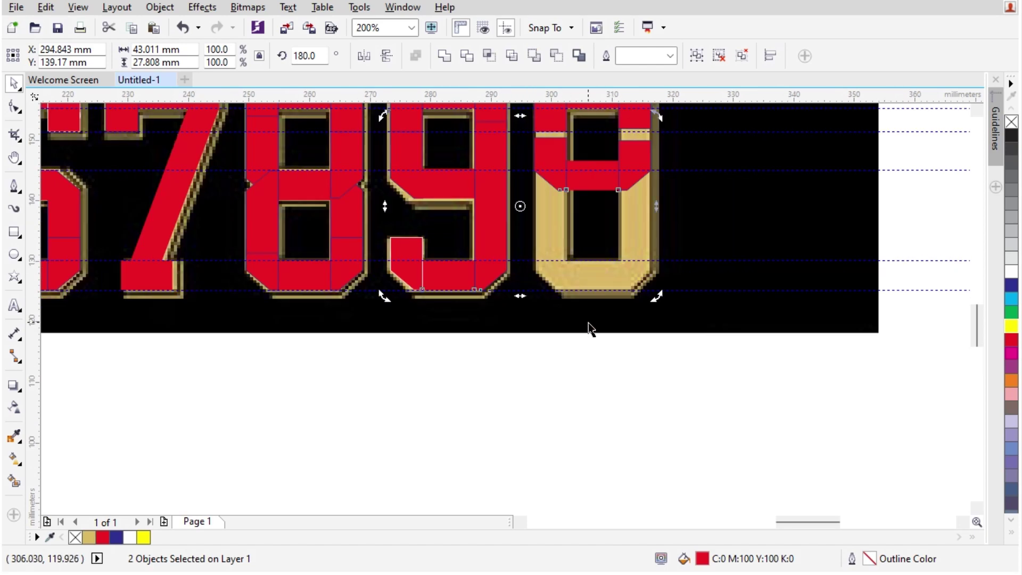
{"action": "key", "text": "b"}
{"action": "left_click", "coordinate": [588, 323]}
Step: Stretch the upper nodes of the 0's lower-left corner piece up to the top cap to form the left stem
{"action": "scroll", "coordinate": [623, 249], "scroll_direction": "up", "scroll_amount": 1}
{"action": "left_click", "coordinate": [624, 249]}
{"action": "scroll", "coordinate": [511, 274], "scroll_direction": "down", "scroll_amount": 1}
{"action": "scroll", "coordinate": [512, 274], "scroll_direction": "up", "scroll_amount": 1}
{"action": "left_click", "coordinate": [15, 107]}
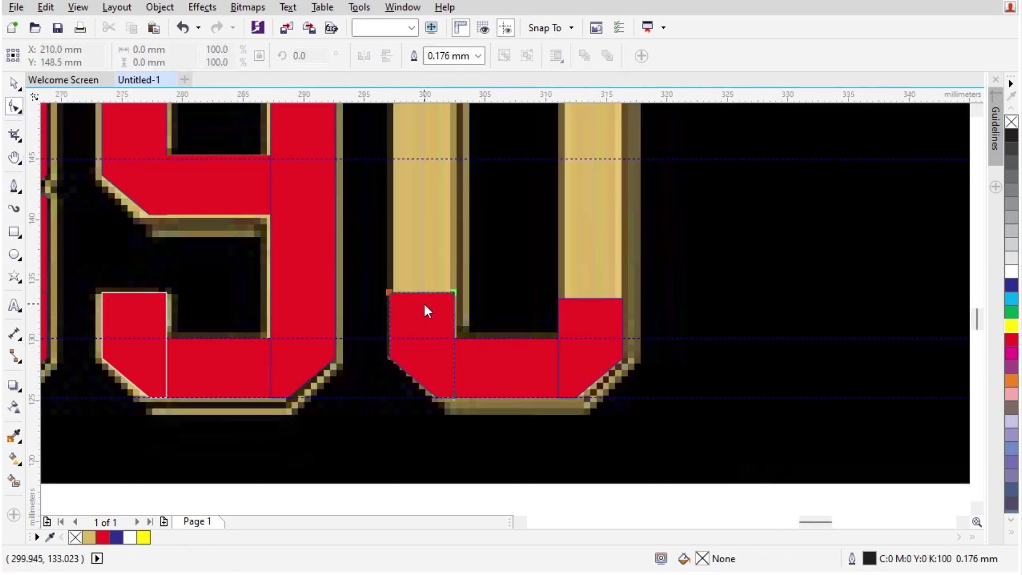
{"action": "left_click", "coordinate": [423, 302]}
{"action": "left_click_drag", "start_coordinate": [370, 275], "coordinate": [470, 314]}
{"action": "scroll", "coordinate": [466, 298], "scroll_direction": "down", "scroll_amount": 1}
{"action": "scroll", "coordinate": [462, 325], "scroll_direction": "up", "scroll_amount": 1}
{"action": "left_click_drag", "start_coordinate": [380, 391], "coordinate": [380, 167]}
Step: Stretch the lower nodes of the 0's upper-right corner piece down to the bottom cap to form the right stem
{"action": "left_click", "coordinate": [583, 154]}
{"action": "left_click_drag", "start_coordinate": [528, 154], "coordinate": [652, 211]}
{"action": "left_click_drag", "start_coordinate": [612, 173], "coordinate": [612, 397]}
{"action": "scroll", "coordinate": [550, 360], "scroll_direction": "down", "scroll_amount": 1}
{"action": "key", "text": "space"}
{"action": "left_click", "coordinate": [677, 425]}
Step: Select all the digit pieces from 1 to 0, fill them with red and remove their outlines
{"action": "scroll", "coordinate": [678, 425], "scroll_direction": "down", "scroll_amount": 1}
{"action": "scroll", "coordinate": [741, 385], "scroll_direction": "down", "scroll_amount": 1}
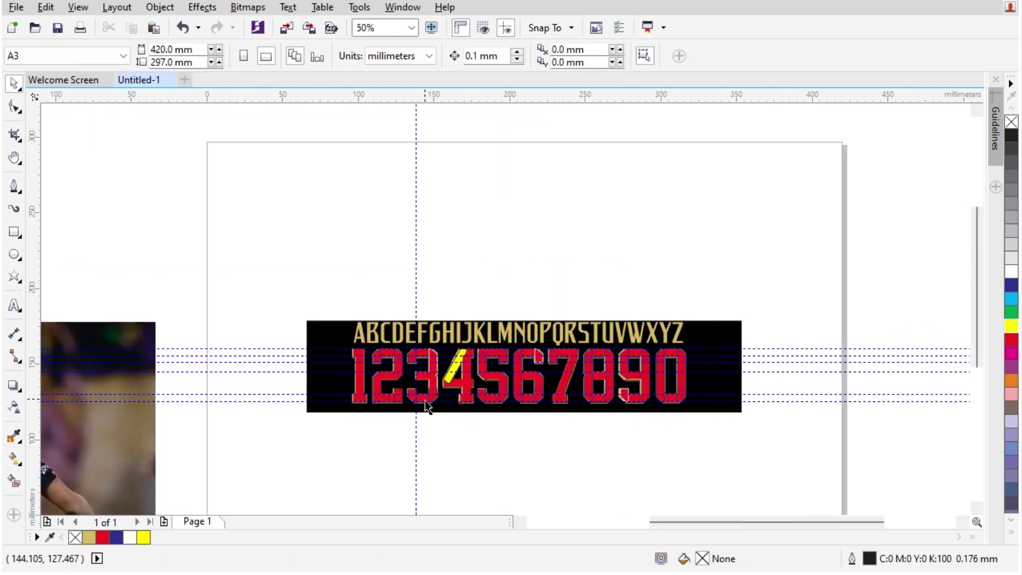
{"action": "left_click_drag", "start_coordinate": [534, 394], "coordinate": [331, 335]}
{"action": "scroll", "coordinate": [449, 414], "scroll_direction": "up", "scroll_amount": 2}
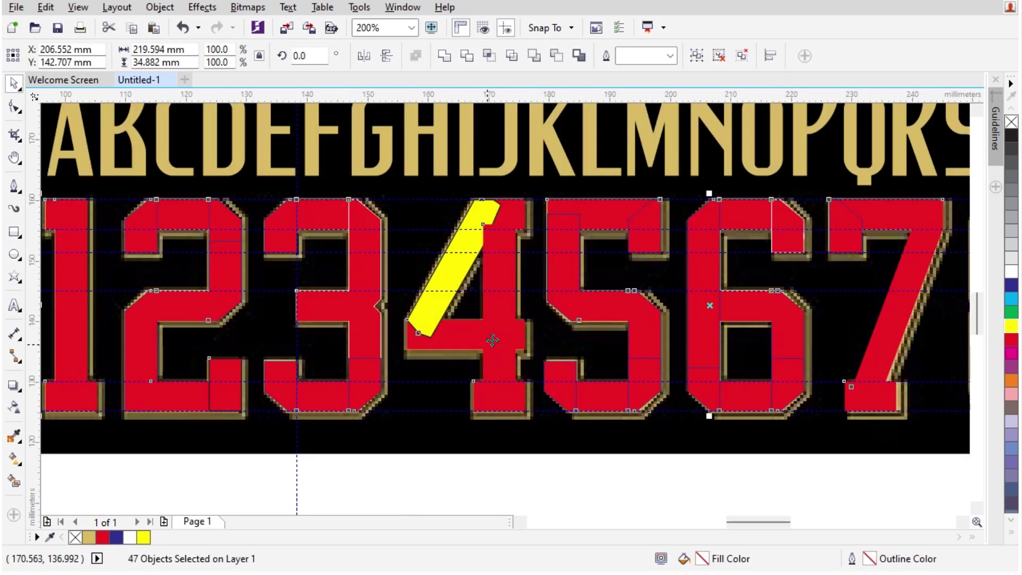
{"action": "left_click", "coordinate": [1011, 339]}
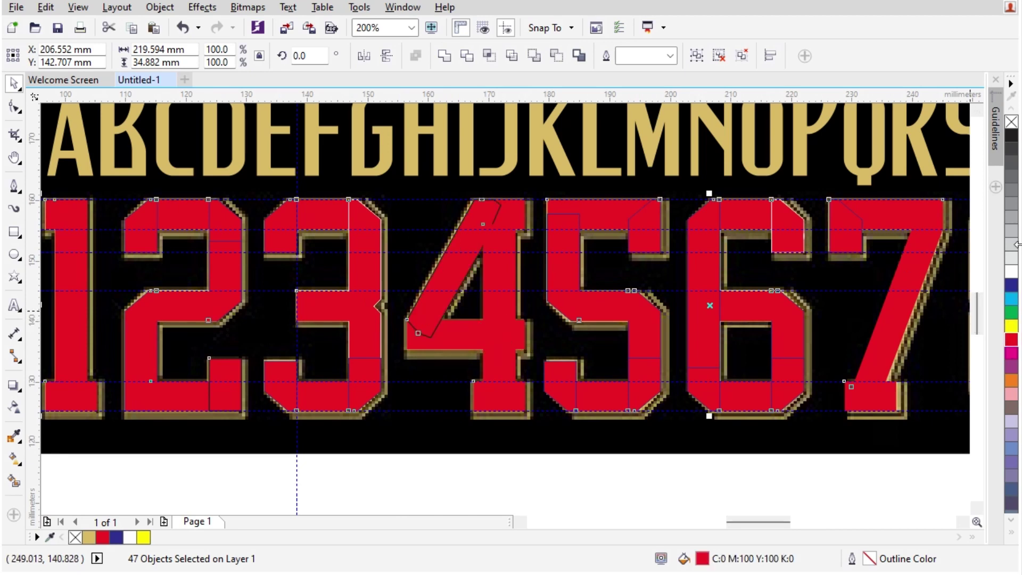
{"action": "right_click", "coordinate": [1011, 122]}
{"action": "scroll", "coordinate": [654, 226], "scroll_direction": "down", "scroll_amount": 1}
{"action": "left_click", "coordinate": [614, 358]}
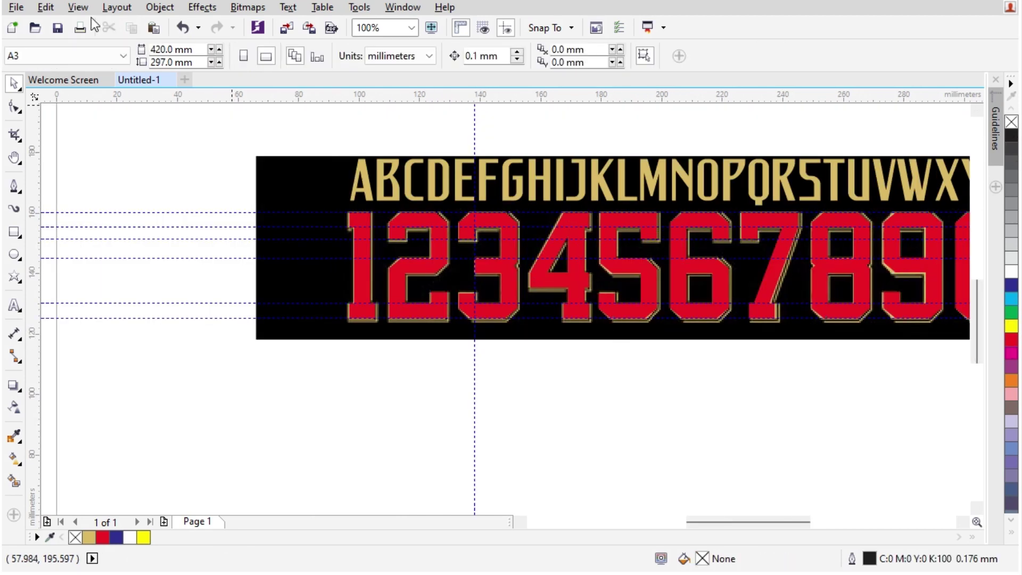
Step: Switch the drawing to wireframe view and enlarge the first digits
{"action": "left_click", "coordinate": [77, 7]}
{"action": "left_click", "coordinate": [114, 39]}
{"action": "scroll", "coordinate": [322, 423], "scroll_direction": "up", "scroll_amount": 1}
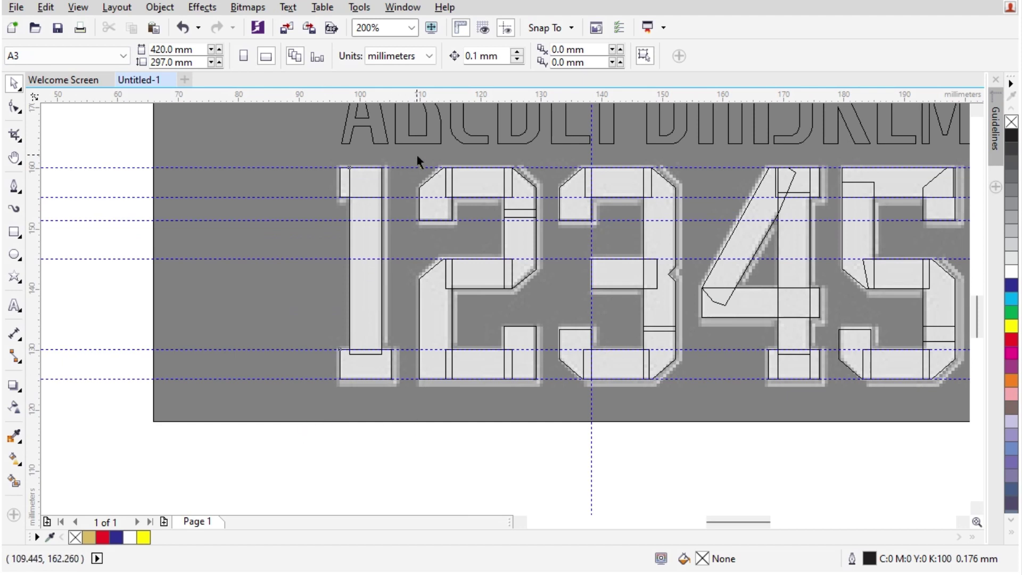
Step: Weld the overlapping pieces of the digits 1, 2 and 3 into one single outline per digit
{"action": "scroll", "coordinate": [417, 156], "scroll_direction": "up", "scroll_amount": 1}
{"action": "left_click_drag", "start_coordinate": [322, 421], "coordinate": [538, 412]}
{"action": "left_click", "coordinate": [445, 56]}
{"action": "scroll", "coordinate": [363, 143], "scroll_direction": "down", "scroll_amount": 1}
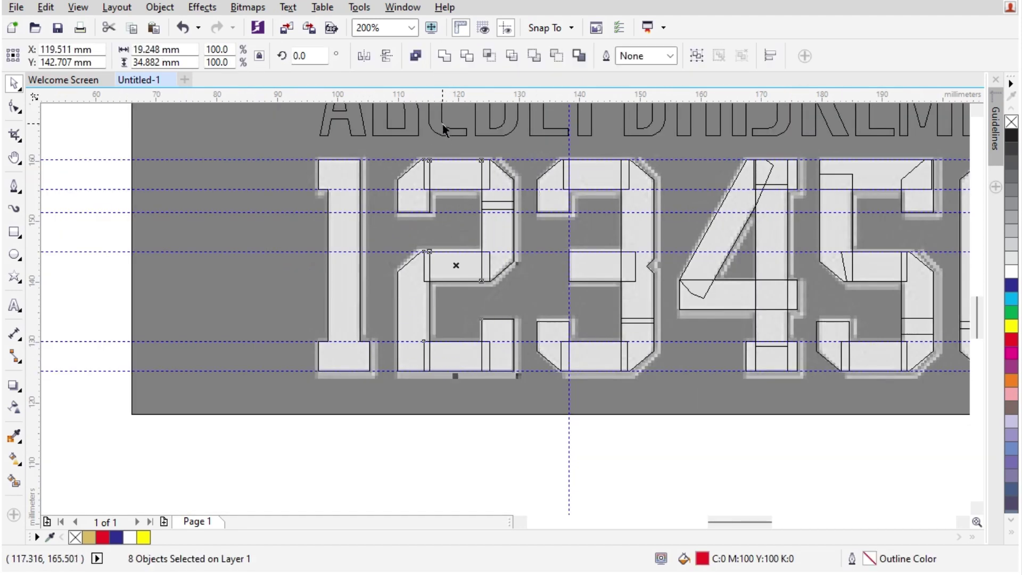
{"action": "left_click", "coordinate": [444, 56]}
{"action": "left_click_drag", "start_coordinate": [669, 414], "coordinate": [530, 149]}
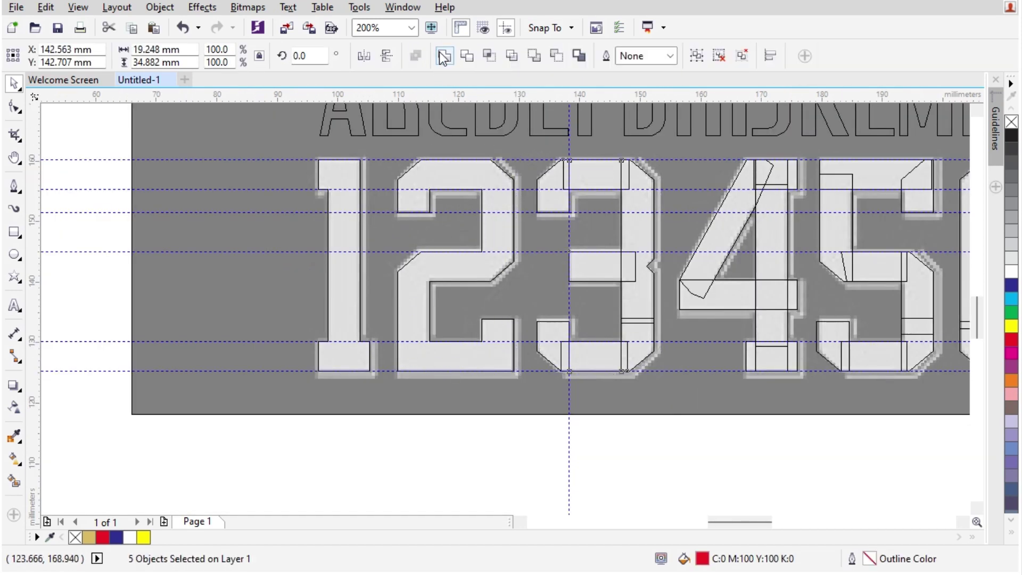
{"action": "left_click", "coordinate": [445, 55]}
Step: Weld the pieces of the 4 into one shape and the pieces of the 5 into another
{"action": "left_click_drag", "start_coordinate": [802, 403], "coordinate": [675, 153]}
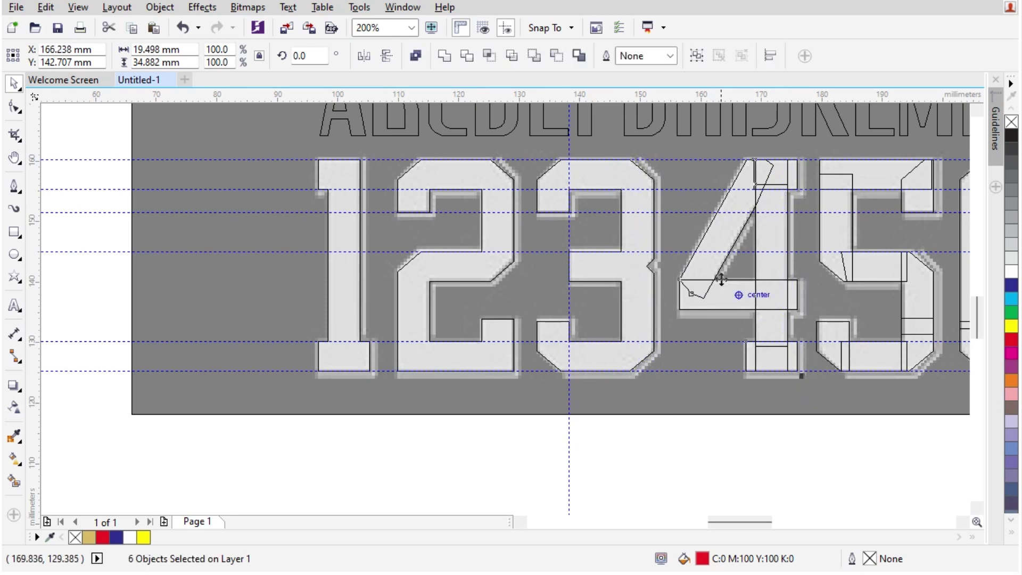
{"action": "left_click", "coordinate": [444, 55]}
{"action": "scroll", "coordinate": [526, 271], "scroll_direction": "down", "scroll_amount": 1}
{"action": "scroll", "coordinate": [775, 223], "scroll_direction": "up", "scroll_amount": 1}
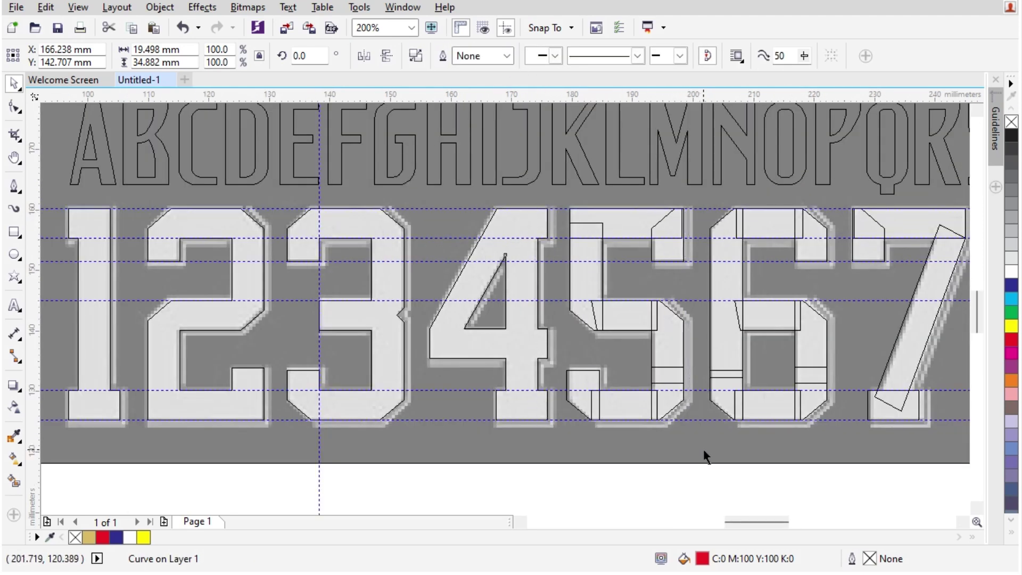
{"action": "left_click_drag", "start_coordinate": [705, 457], "coordinate": [539, 197]}
{"action": "left_click", "coordinate": [444, 56]}
Step: Weld the pieces of the 6 into one shape and the pieces of the 7 into another
{"action": "scroll", "coordinate": [704, 254], "scroll_direction": "up", "scroll_amount": 1}
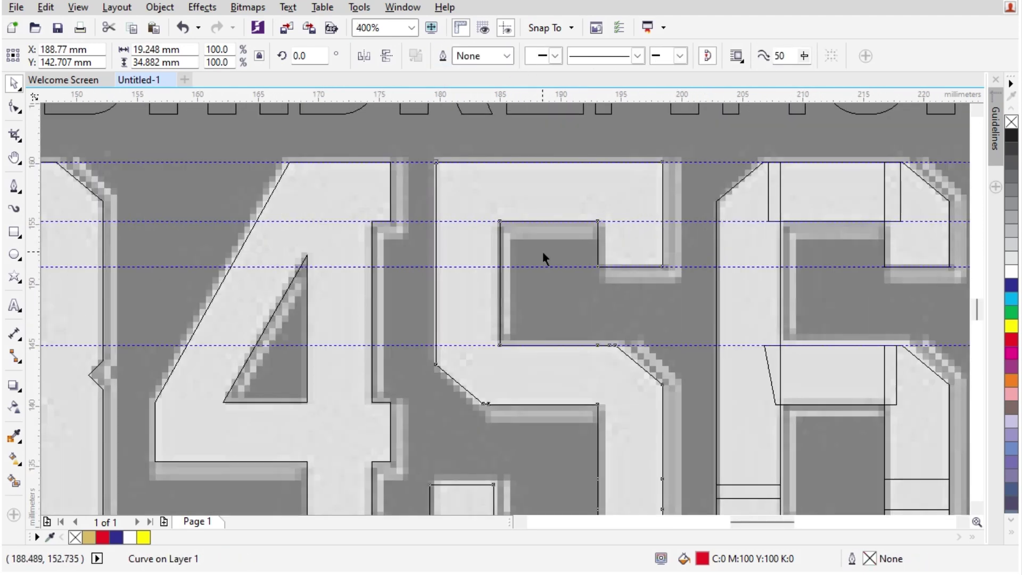
{"action": "scroll", "coordinate": [542, 251], "scroll_direction": "down", "scroll_amount": 1}
{"action": "left_click_drag", "start_coordinate": [618, 197], "coordinate": [771, 454]}
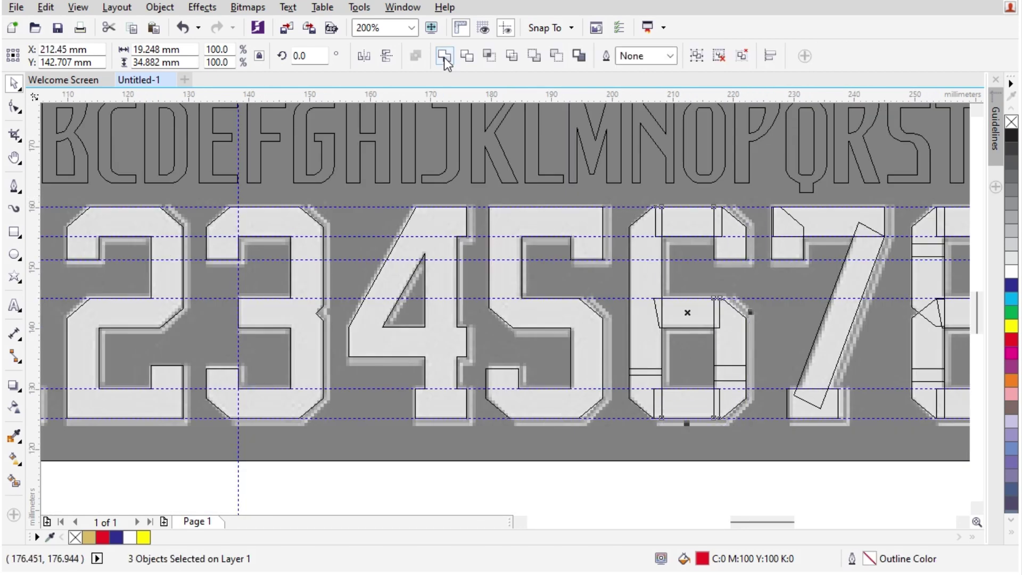
{"action": "left_click", "coordinate": [445, 56]}
{"action": "left_click_drag", "start_coordinate": [753, 196], "coordinate": [909, 471]}
{"action": "left_click", "coordinate": [444, 56]}
Step: Weld all the pieces of the 8 into a single closed shape
{"action": "scroll", "coordinate": [408, 109], "scroll_direction": "down", "scroll_amount": 1}
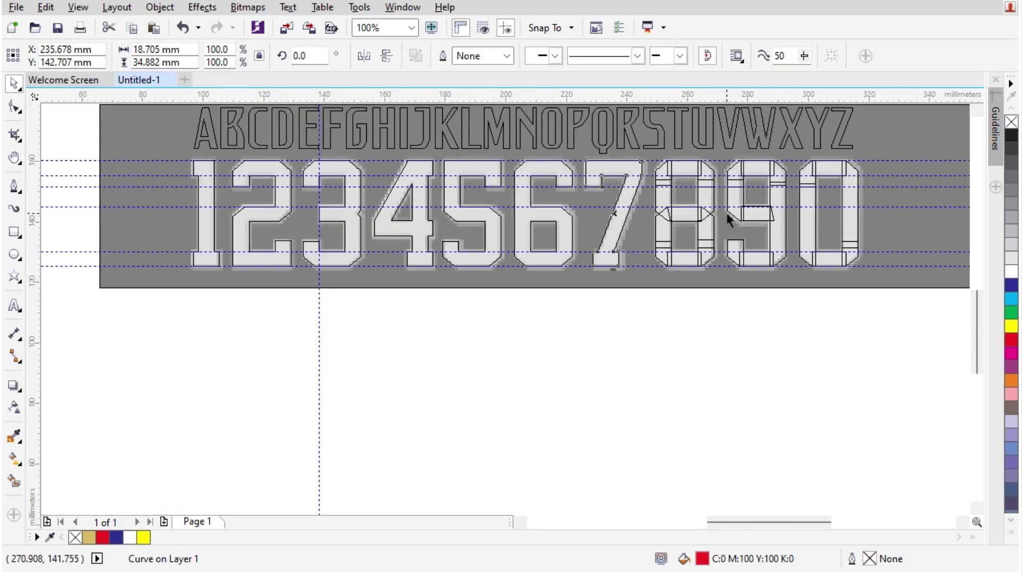
{"action": "scroll", "coordinate": [725, 210], "scroll_direction": "up", "scroll_amount": 1}
{"action": "scroll", "coordinate": [586, 177], "scroll_direction": "down", "scroll_amount": 1}
{"action": "scroll", "coordinate": [601, 140], "scroll_direction": "up", "scroll_amount": 1}
{"action": "left_click_drag", "start_coordinate": [542, 120], "coordinate": [676, 381]}
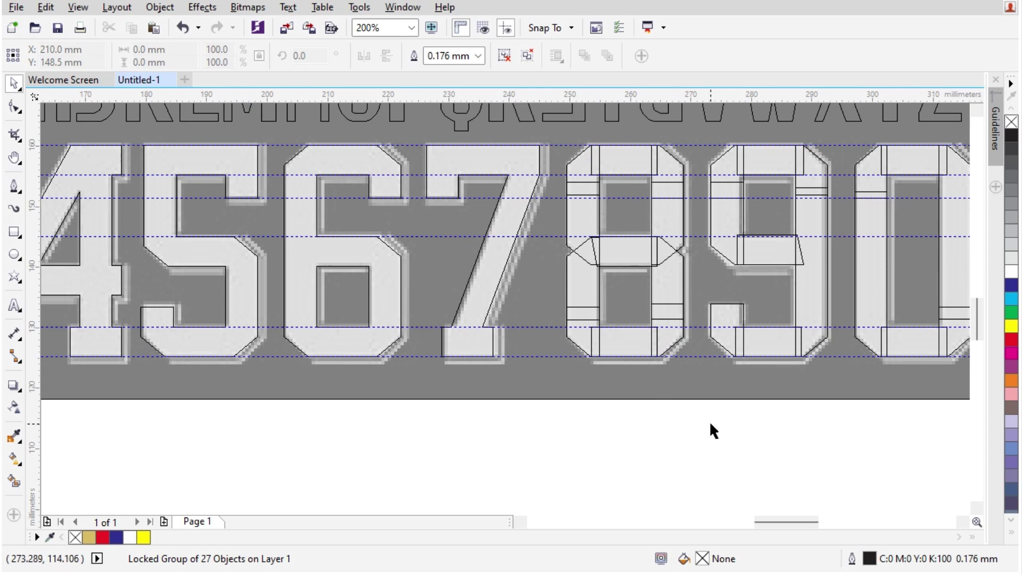
{"action": "left_click_drag", "start_coordinate": [542, 128], "coordinate": [540, 127]}
{"action": "left_click", "coordinate": [445, 56]}
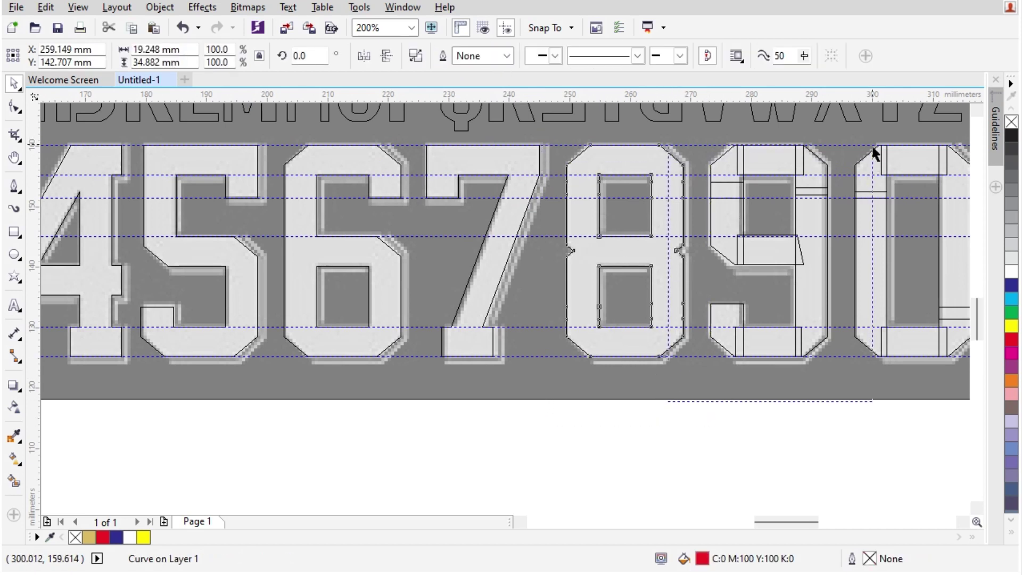
Step: Weld the pieces of the 9 into one shape and the pieces of the 0 into another
{"action": "left_click_drag", "start_coordinate": [873, 154], "coordinate": [825, 159]}
{"action": "left_click", "coordinate": [444, 55]}
{"action": "scroll", "coordinate": [719, 205], "scroll_direction": "down", "scroll_amount": 1}
{"action": "left_click", "coordinate": [444, 55]}
Step: Examine the welded outlines of the digits up close, especially the 5 and the 1, against the reference image
{"action": "scroll", "coordinate": [650, 255], "scroll_direction": "up", "scroll_amount": 2}
{"action": "scroll", "coordinate": [535, 209], "scroll_direction": "down", "scroll_amount": 1}
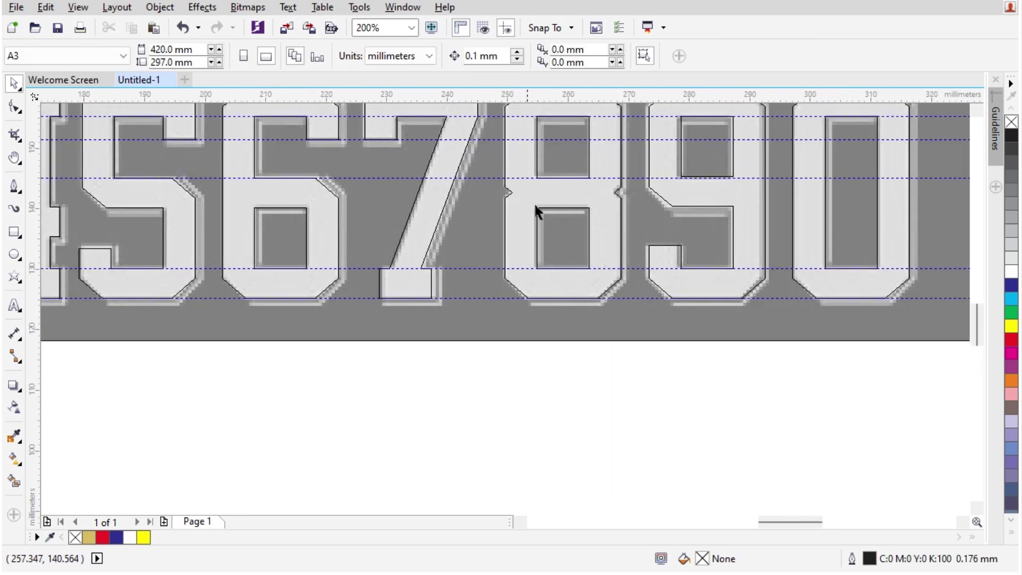
{"action": "scroll", "coordinate": [275, 178], "scroll_direction": "up", "scroll_amount": 1}
{"action": "scroll", "coordinate": [308, 197], "scroll_direction": "down", "scroll_amount": 1}
{"action": "scroll", "coordinate": [343, 215], "scroll_direction": "up", "scroll_amount": 1}
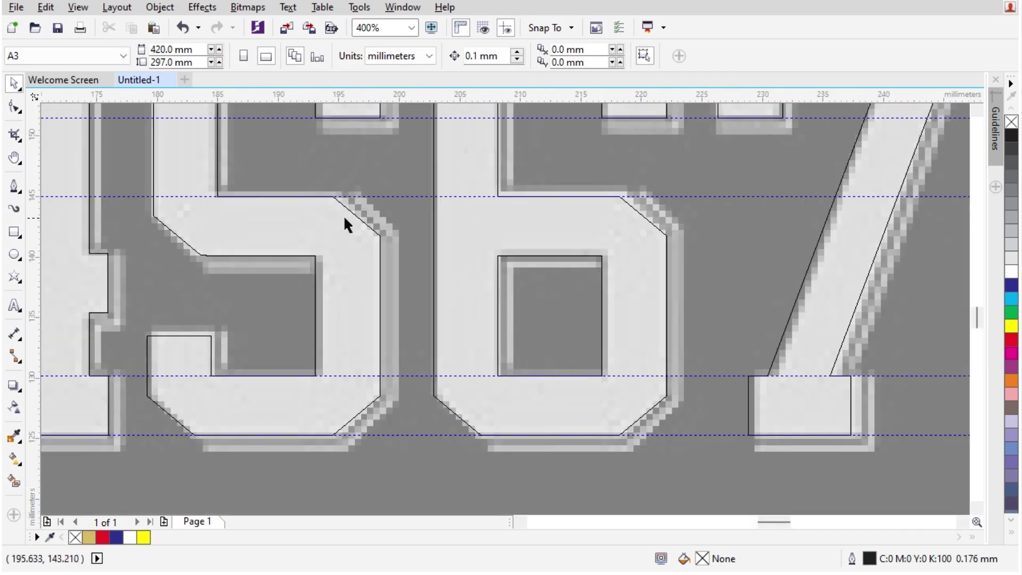
{"action": "left_click", "coordinate": [285, 217]}
{"action": "scroll", "coordinate": [269, 231], "scroll_direction": "down", "scroll_amount": 1}
{"action": "scroll", "coordinate": [456, 235], "scroll_direction": "down", "scroll_amount": 1}
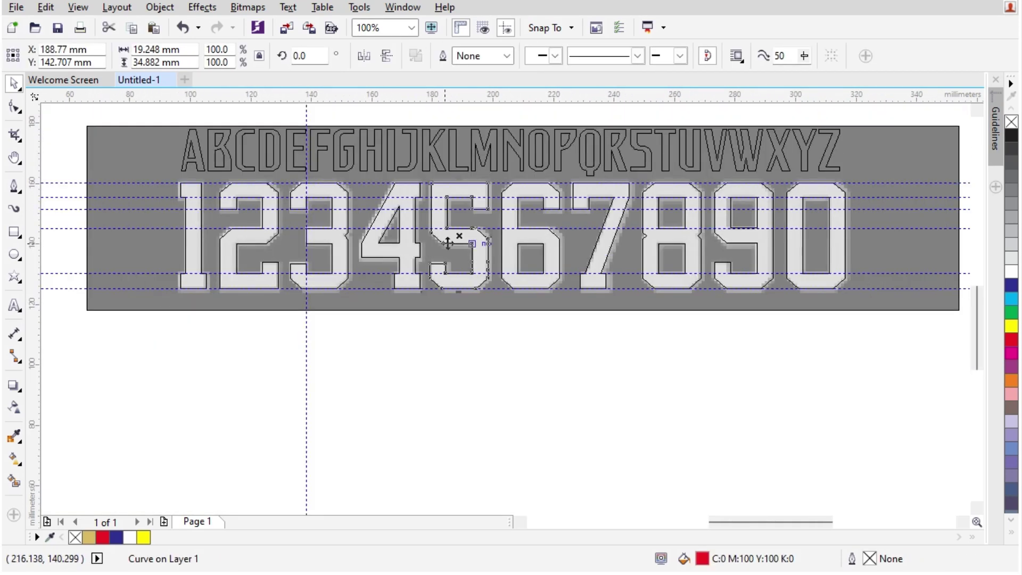
{"action": "scroll", "coordinate": [238, 370], "scroll_direction": "up", "scroll_amount": 1}
{"action": "key", "text": "Escape"}
{"action": "scroll", "coordinate": [164, 156], "scroll_direction": "up", "scroll_amount": 1}
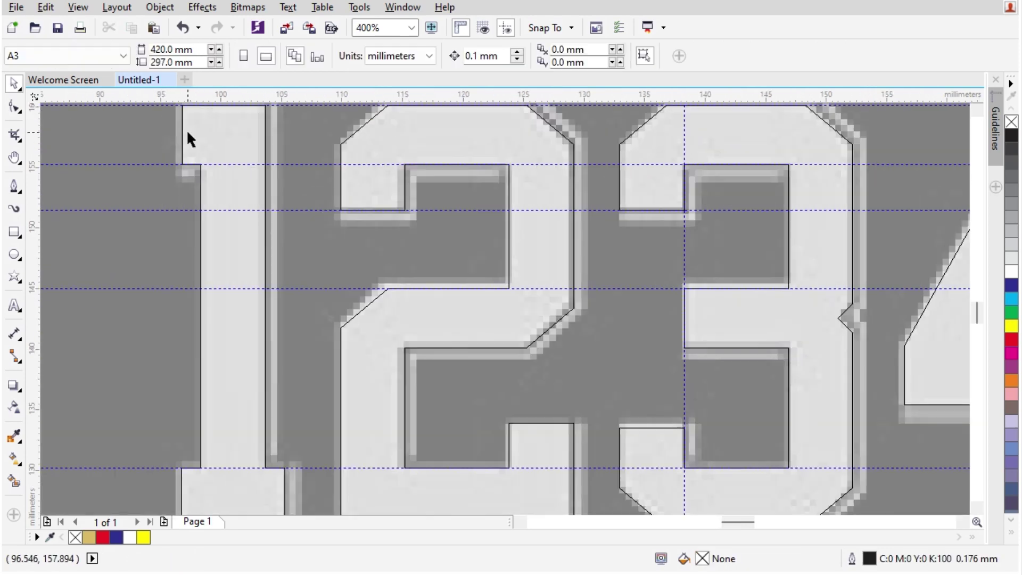
{"action": "left_click", "coordinate": [215, 141]}
{"action": "scroll", "coordinate": [216, 259], "scroll_direction": "down", "scroll_amount": 1}
{"action": "scroll", "coordinate": [203, 188], "scroll_direction": "up", "scroll_amount": 1}
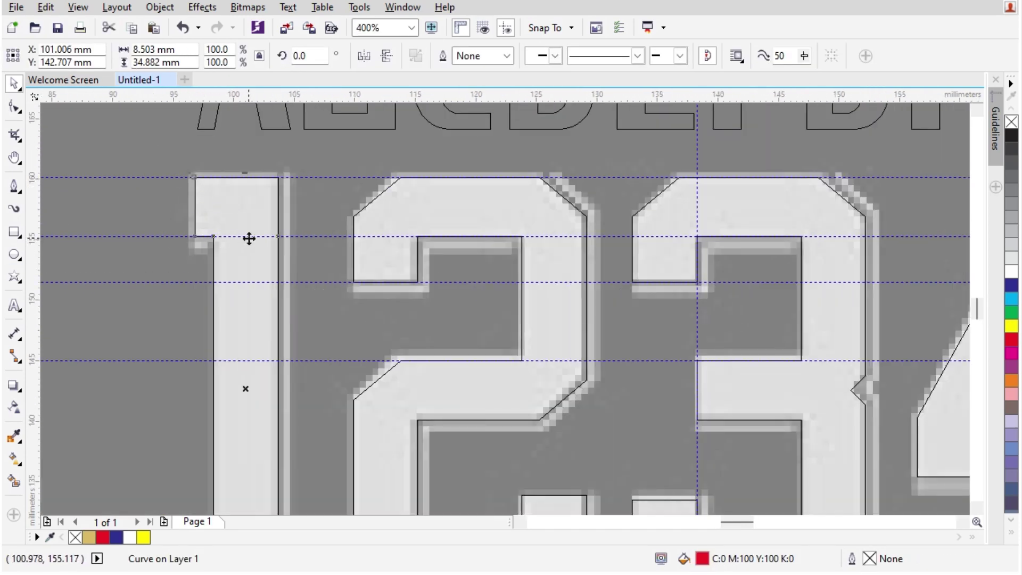
Step: Select all ten welded digits from 1 to 0 together
{"action": "scroll", "coordinate": [248, 238], "scroll_direction": "down", "scroll_amount": 2}
{"action": "left_click_drag", "start_coordinate": [147, 374], "coordinate": [850, 223]}
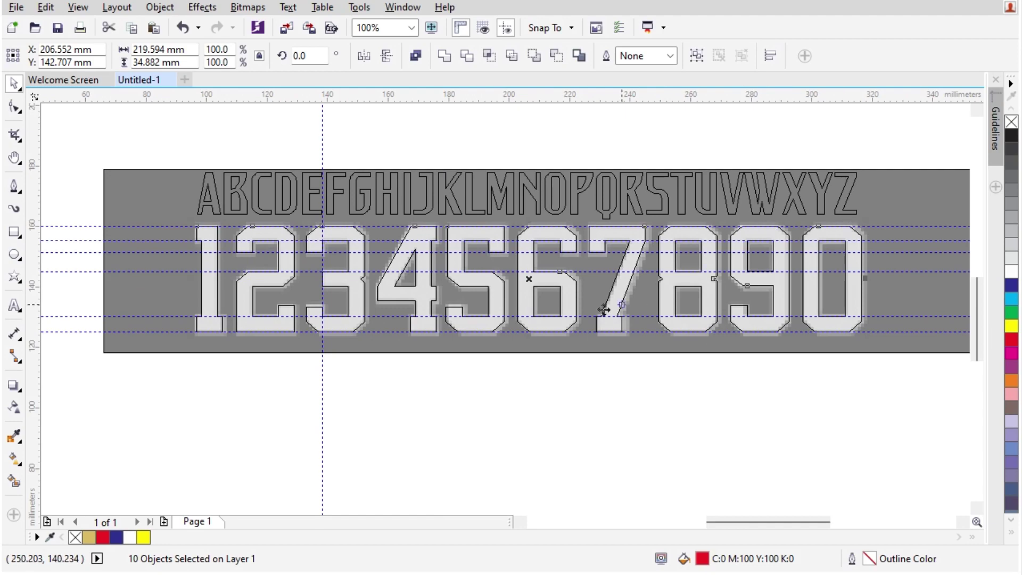